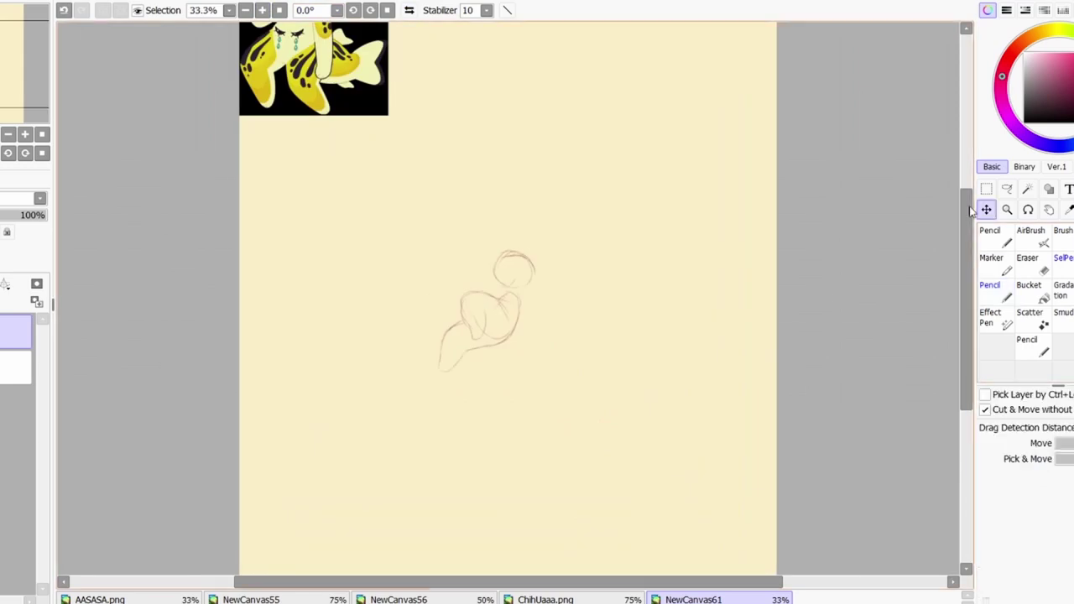
Rotate the reference picture and place it beside the rough figure sketch
key("ctrl+t")
key("Return")
left_click(262, 10)
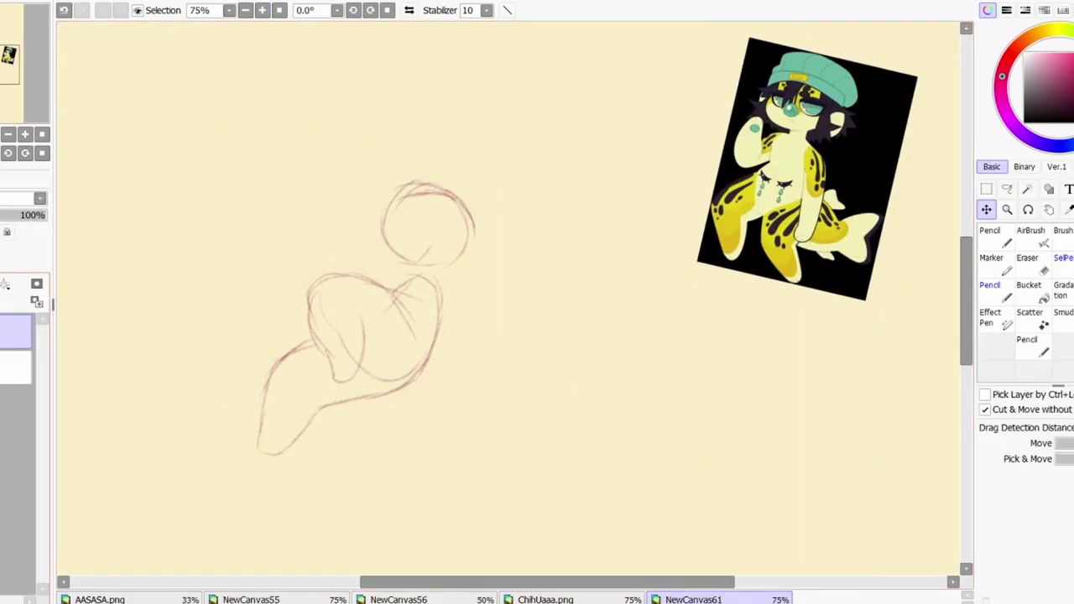
Sketch the head's ears, crown-like horn, side frills, closed eyes and filled oval nose with the Pencil
key("n")
left_click_drag(401, 187, 502, 212)
left_click_drag(382, 220, 359, 215)
left_click_drag(460, 199, 436, 223)
left_click_drag(447, 154, 466, 178)
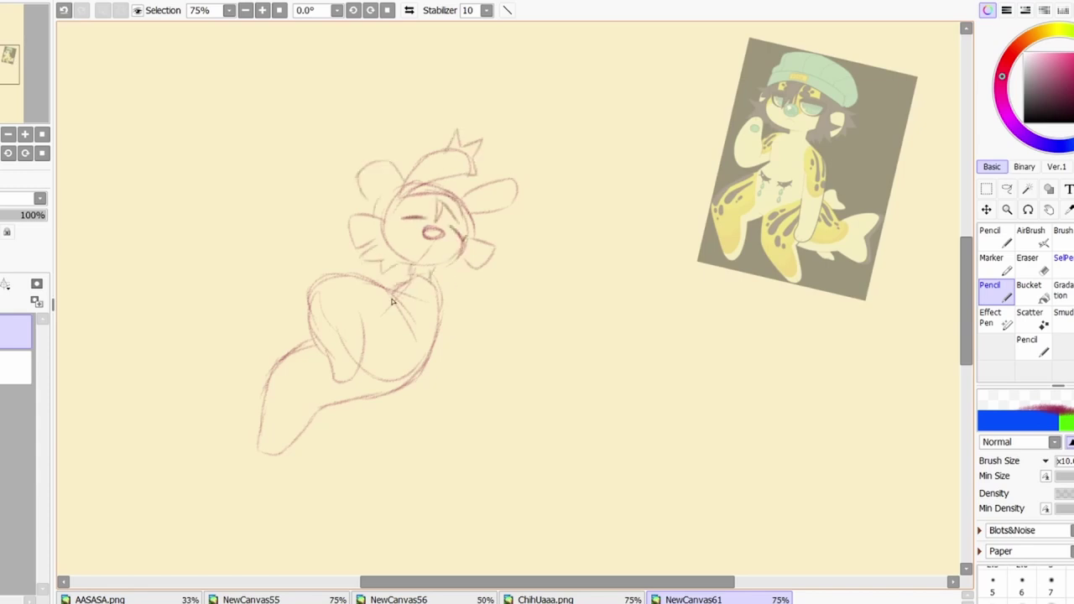
key("h")
left_click_drag(566, 240, 599, 223)
key("h")
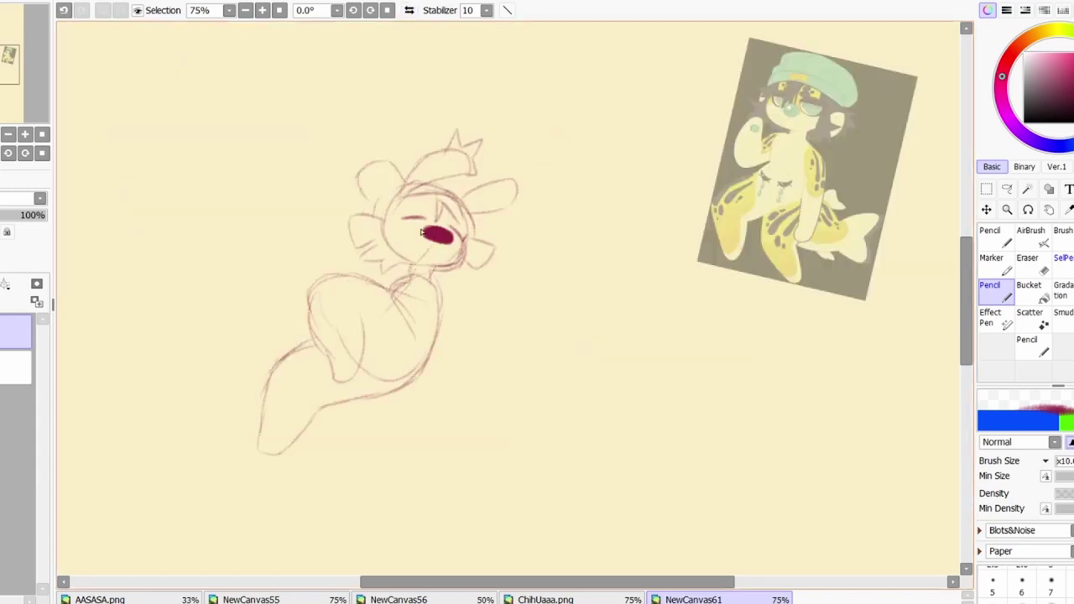
Sketch a large rounded lower body beneath the torso and add a small frown, using the mirrored view
key("h")
left_click_drag(577, 344, 590, 516)
left_click_drag(672, 428, 629, 501)
left_click_drag(640, 479, 550, 522)
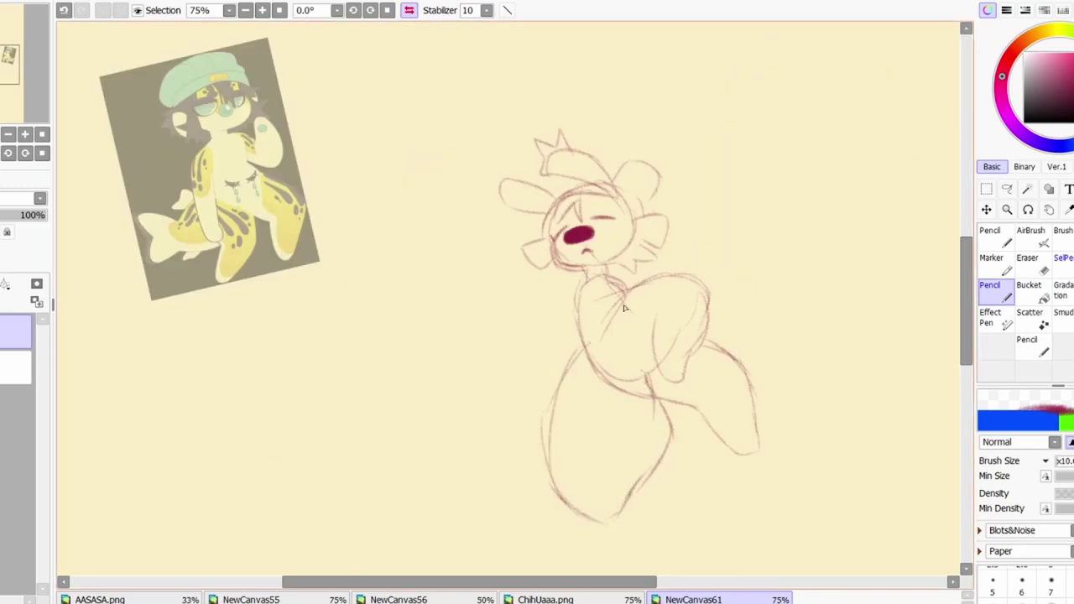
key("h")
Sketch the figure's flared lower end, side fin, heart-shaped marking on the lower body and the bent second arm
left_click_drag(368, 373, 348, 463)
left_click_drag(392, 419, 406, 557)
left_click_drag(445, 507, 408, 572)
mouse_move(462, 387)
left_mouse_down()
mouse_move(506, 414)
mouse_move(466, 472)
left_mouse_up()
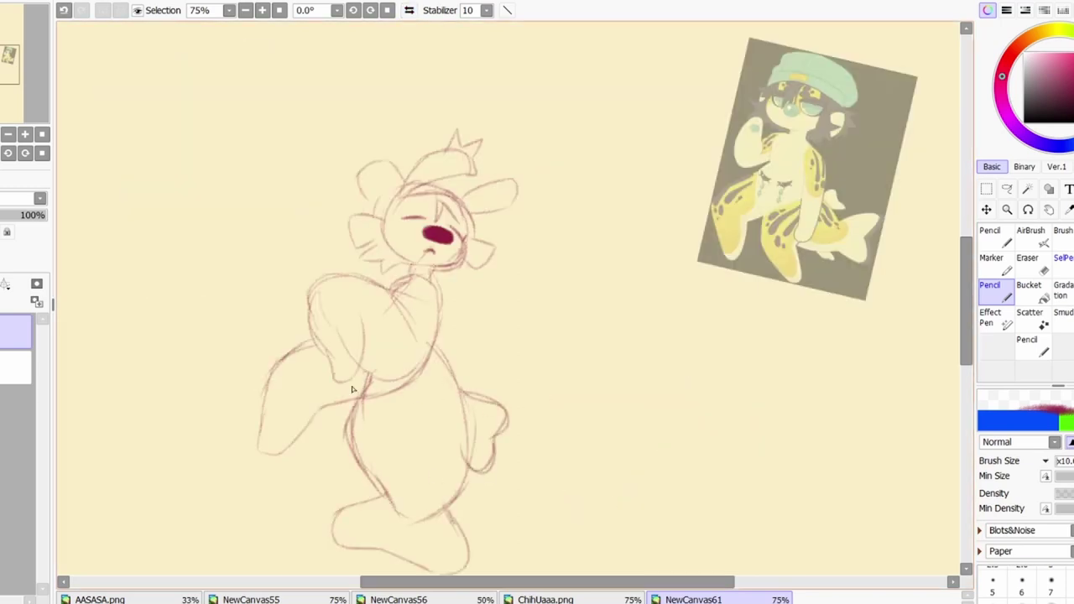
left_click_drag(377, 433, 412, 490)
key("h")
mouse_move(535, 290)
left_mouse_down()
mouse_move(573, 293)
mouse_move(526, 344)
mouse_move(522, 368)
left_mouse_up()
key("Delete")
mouse_move(537, 124)
left_mouse_down()
mouse_move(476, 203)
mouse_move(547, 147)
mouse_move(571, 224)
left_mouse_up()
key("Delete")
left_click_drag(529, 101, 516, 255)
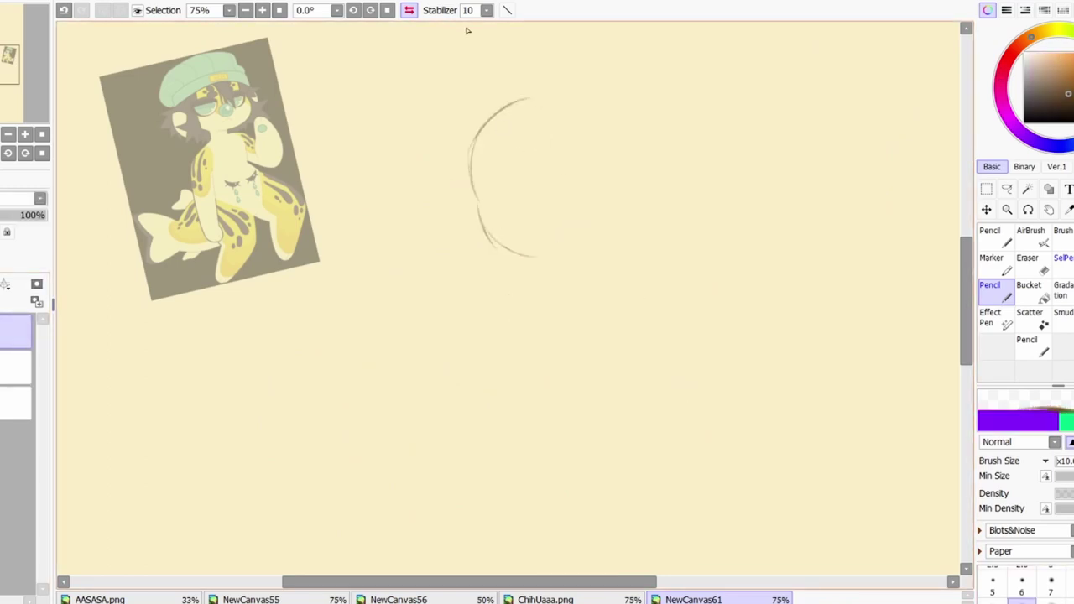
scroll(467, 11, "up", 3)
left_click_drag(508, 99, 578, 249)
key("Delete")
mouse_move(570, 108)
left_mouse_down()
mouse_move(531, 186)
mouse_move(579, 113)
mouse_move(457, 210)
left_mouse_up()
key("Delete")
Sketch a new brown figure with a round head, dark nose, raised arm, bent arm and upper torso
left_click_drag(561, 163, 503, 241)
left_click_drag(522, 194, 494, 197)
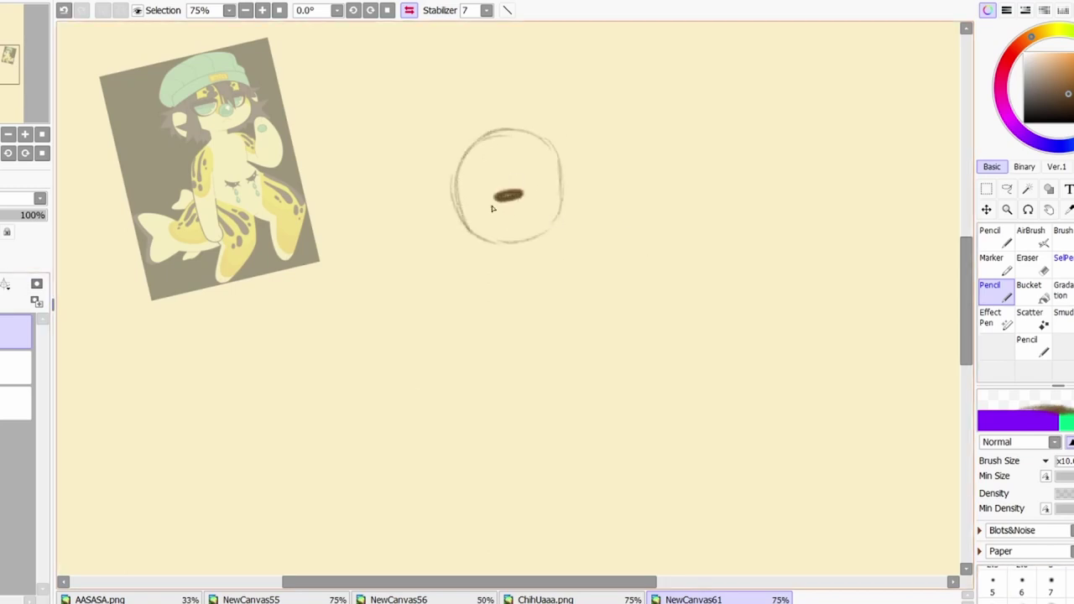
left_click_drag(590, 94, 567, 243)
mouse_move(408, 209)
left_mouse_down()
mouse_move(437, 299)
mouse_move(445, 264)
left_mouse_up()
left_click_drag(495, 293, 525, 360)
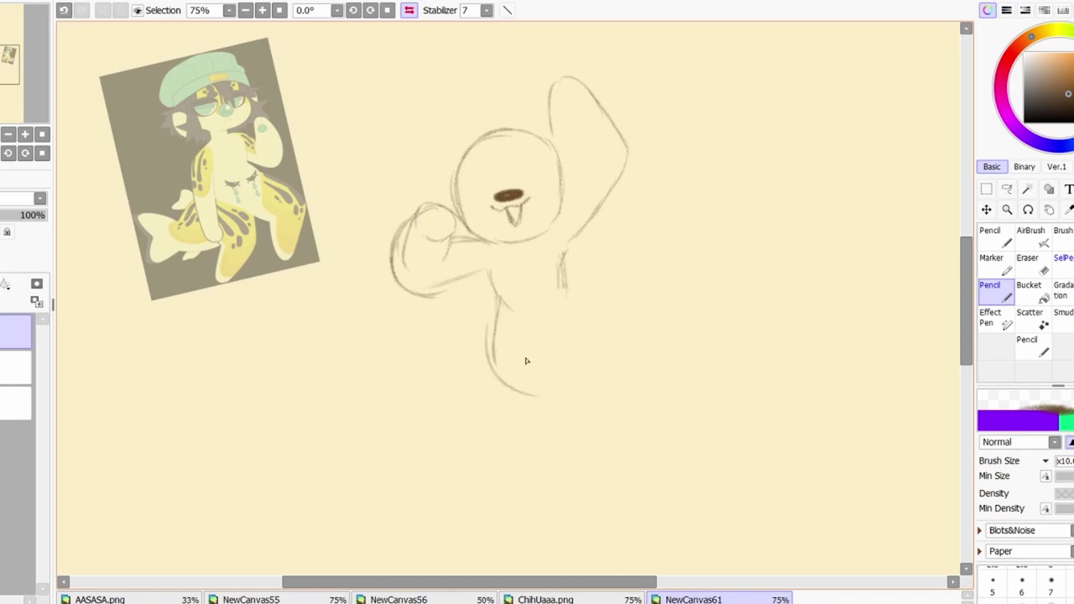
Sketch the brown figure's raised leg and curved lower body, and try rotating the whole figure
mouse_move(579, 319)
left_mouse_down()
mouse_move(697, 252)
mouse_move(612, 378)
left_mouse_up()
left_click_drag(621, 336, 694, 349)
left_click_drag(495, 335, 663, 499)
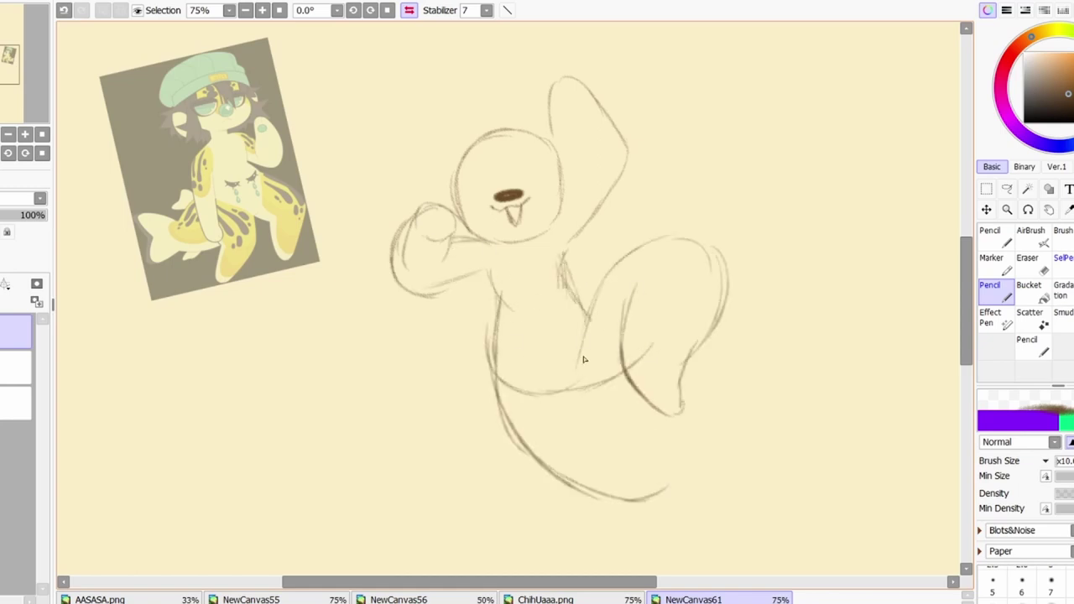
key("h")
mouse_move(386, 504)
left_mouse_down()
mouse_move(289, 470)
mouse_move(415, 411)
left_mouse_up()
key("ctrl+t")
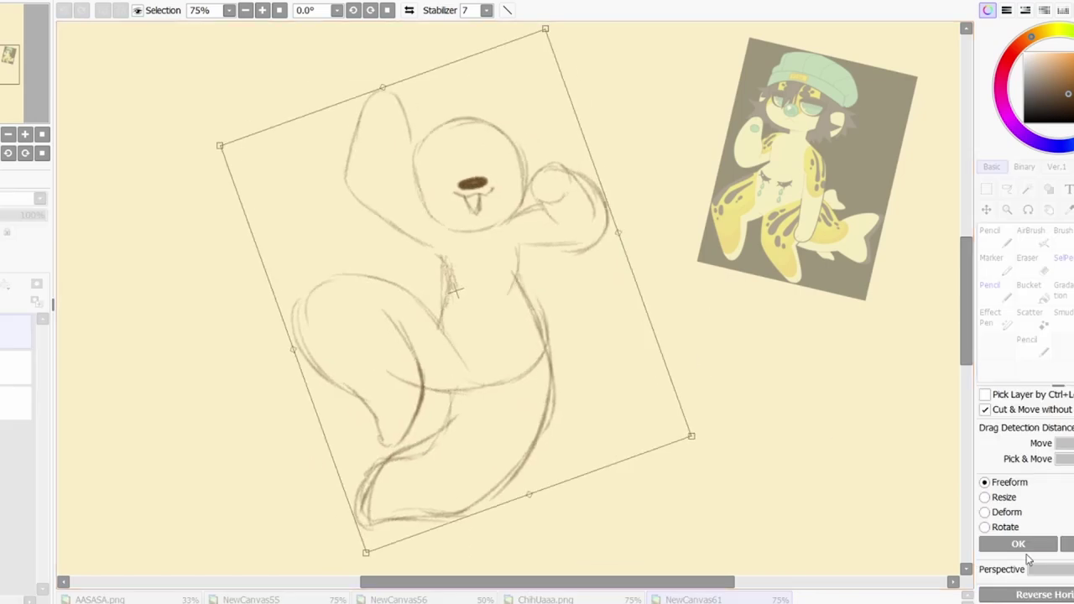
key("Escape")
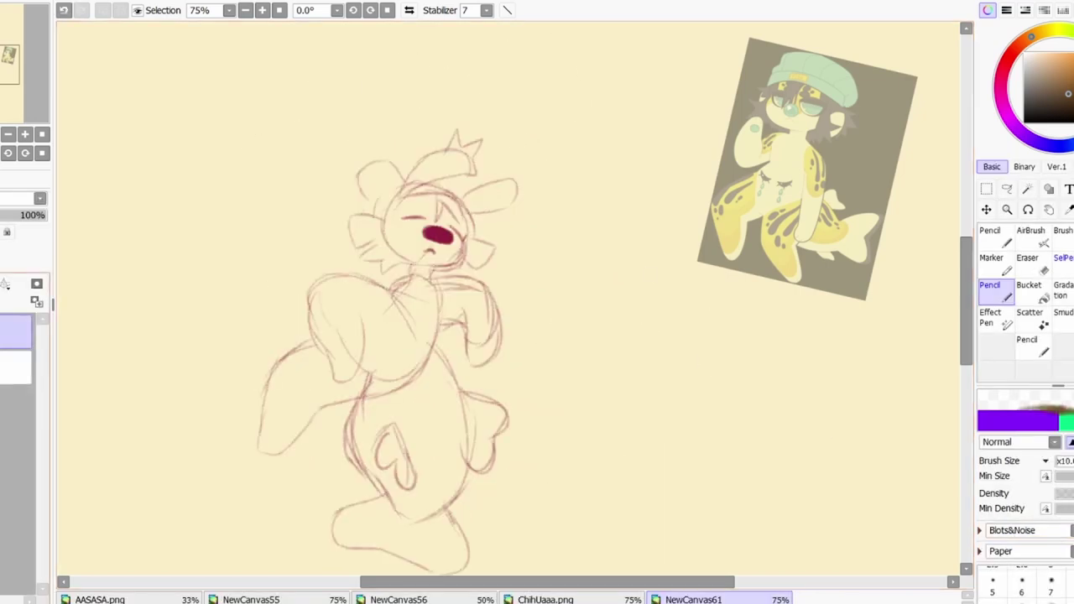
Shrink the first figure and move it toward the left side of the canvas
key("ctrl+t")
left_click_drag(504, 143, 407, 319)
left_click_drag(363, 292, 210, 252)
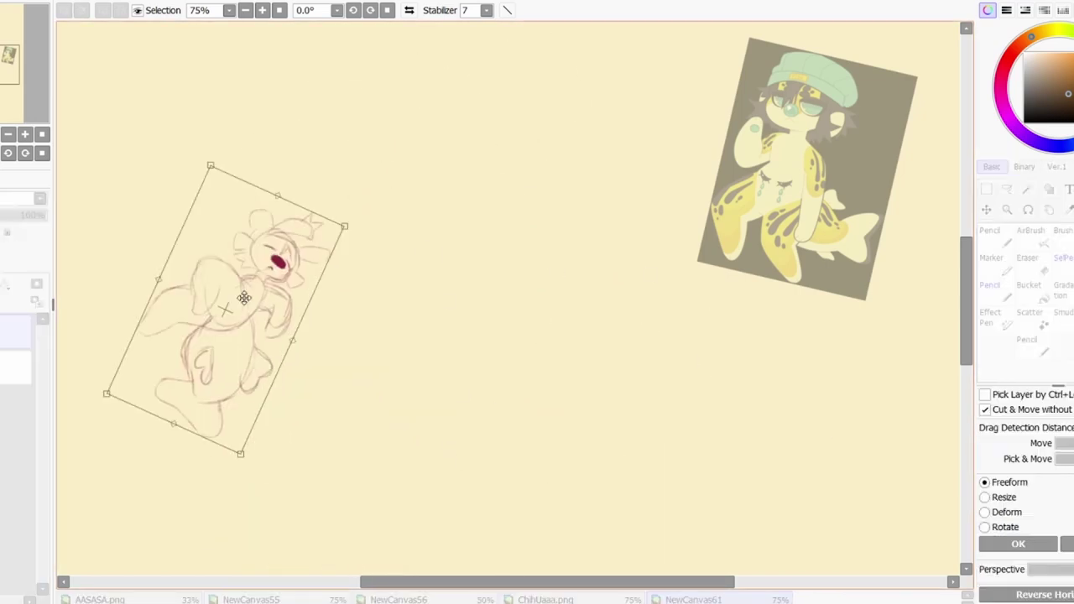
left_click_drag(327, 445, 227, 310)
left_click(1018, 544)
Sketch a small second figure with a capped head, rounded torso, bent legs and a skateboard underneath
left_click_drag(371, 212, 363, 224)
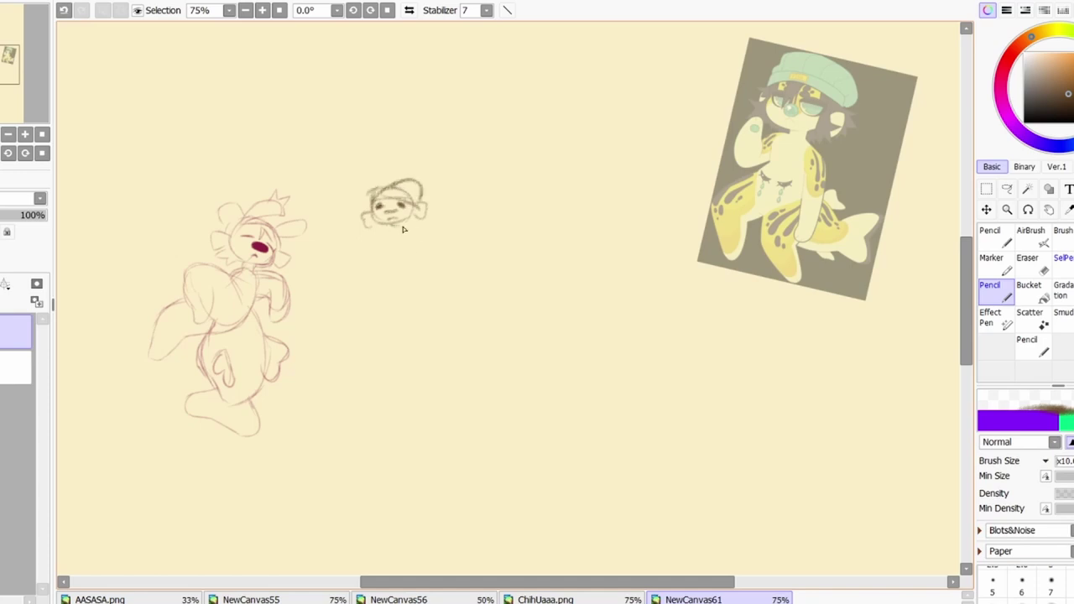
left_click_drag(443, 290, 398, 344)
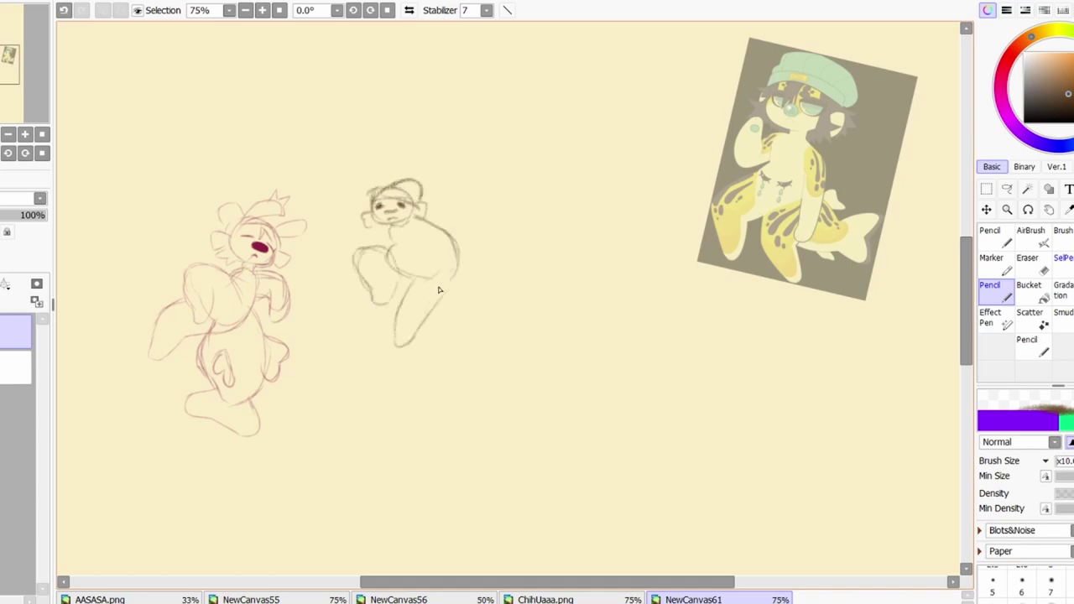
left_click_drag(363, 292, 387, 370)
left_click_drag(352, 292, 384, 369)
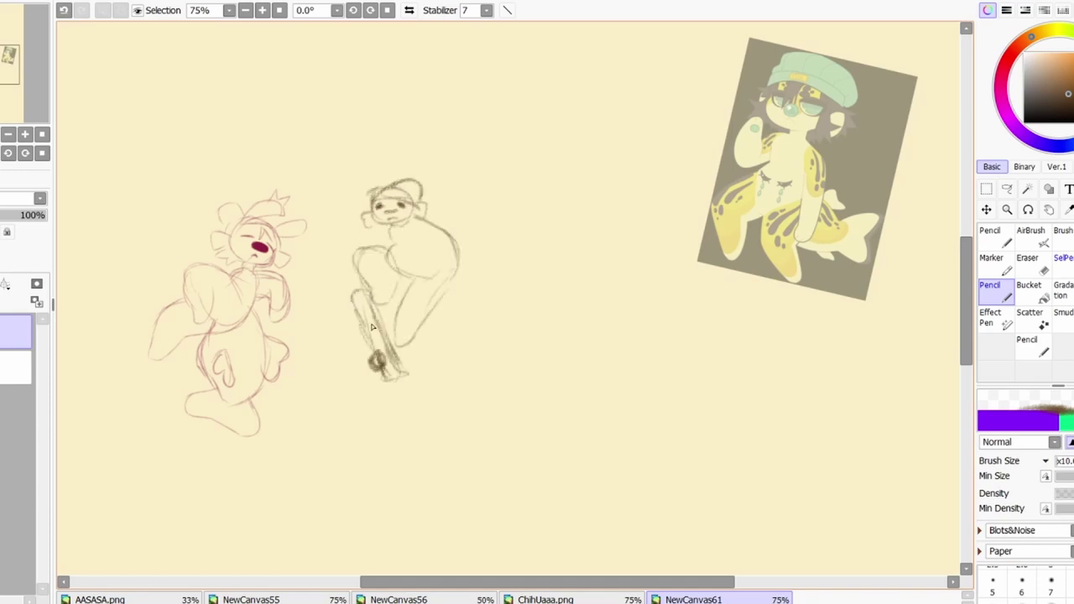
Add the bent arm and the rounded tail to the skateboarding figure, checking it in the mirrored view
mouse_move(411, 283)
left_mouse_down()
mouse_move(465, 241)
mouse_move(428, 245)
mouse_move(460, 291)
left_mouse_up()
key("h")
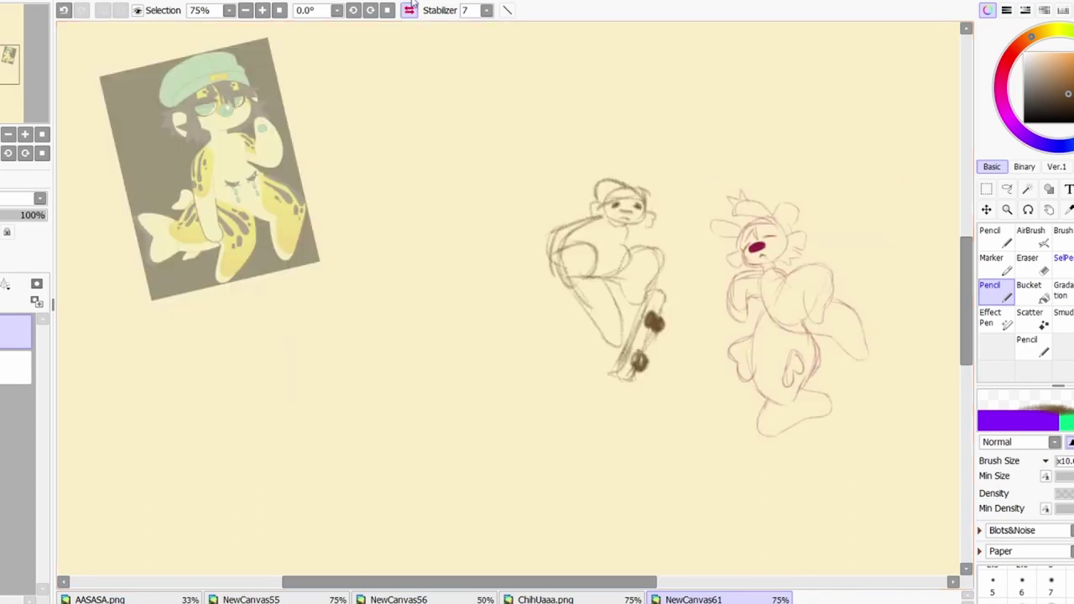
left_click_drag(528, 303, 586, 327)
left_click(410, 11)
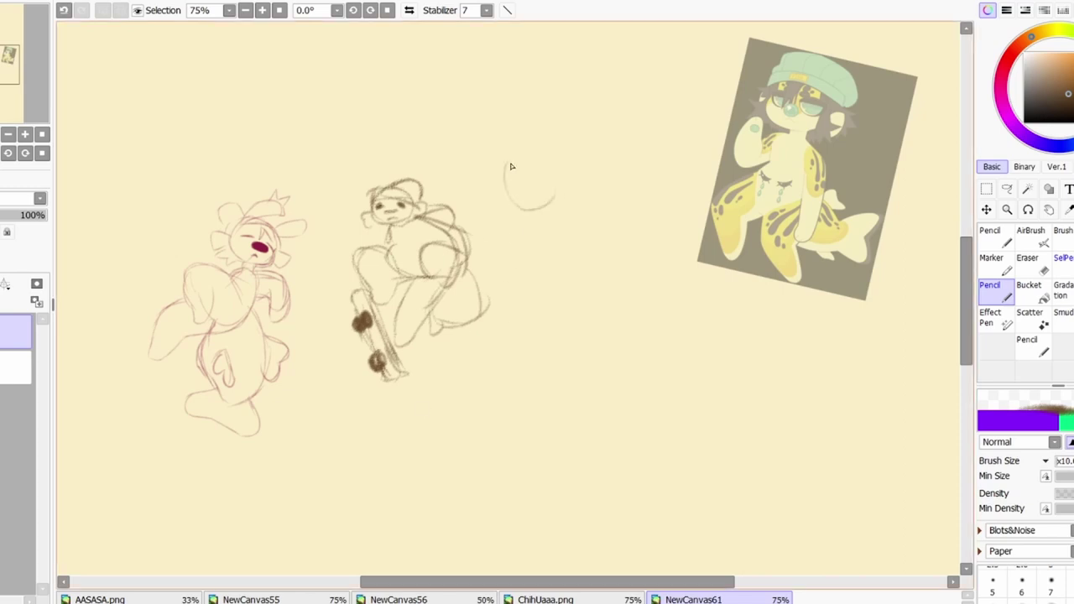
Sketch a third small figure with a round head, torso, bent arm, raised leg and food at its mouth
mouse_move(511, 166)
left_mouse_down()
mouse_move(548, 155)
mouse_move(612, 166)
mouse_move(601, 191)
left_mouse_up()
mouse_move(503, 201)
left_mouse_down()
mouse_move(512, 92)
mouse_move(516, 165)
mouse_move(494, 192)
left_mouse_up()
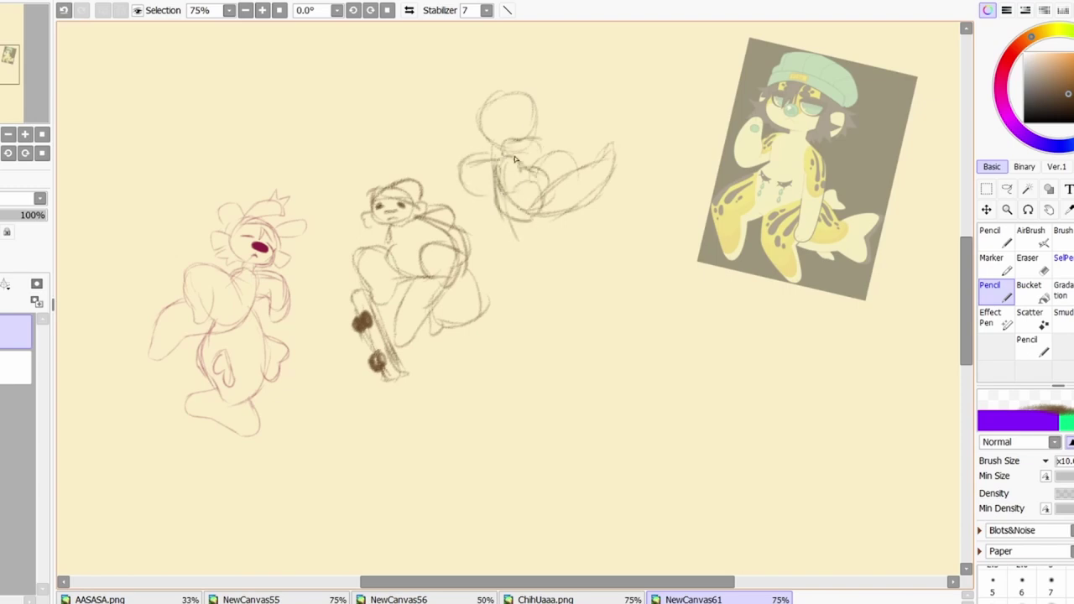
key("h")
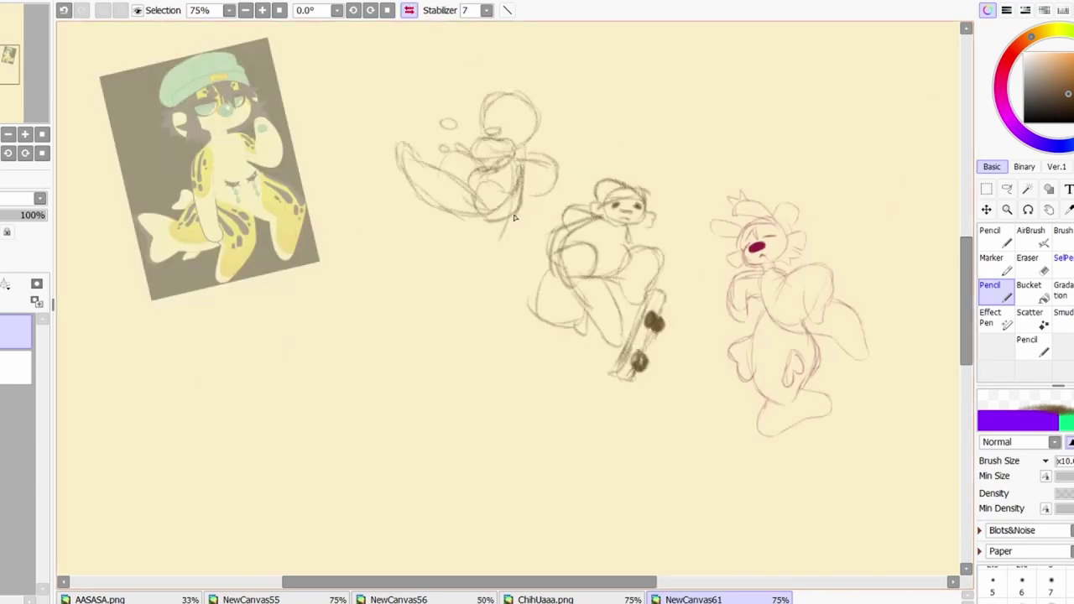
Complete the third figure's lower body and feet, and add its face, head appendages and raised hand
left_click_drag(514, 218, 424, 270)
left_click_drag(432, 206, 461, 266)
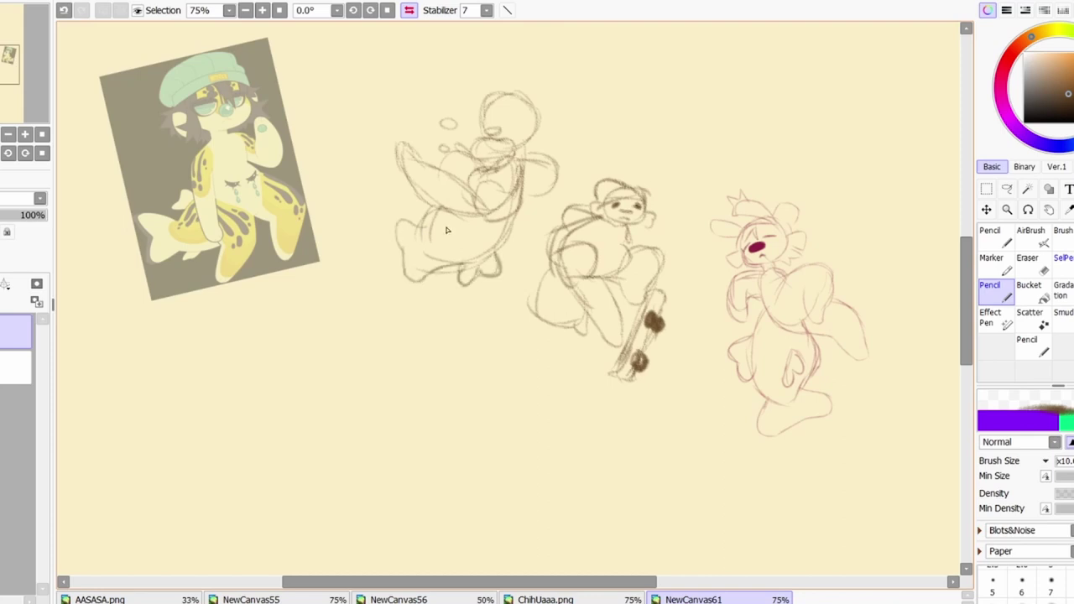
left_click_drag(447, 230, 424, 214)
key("h")
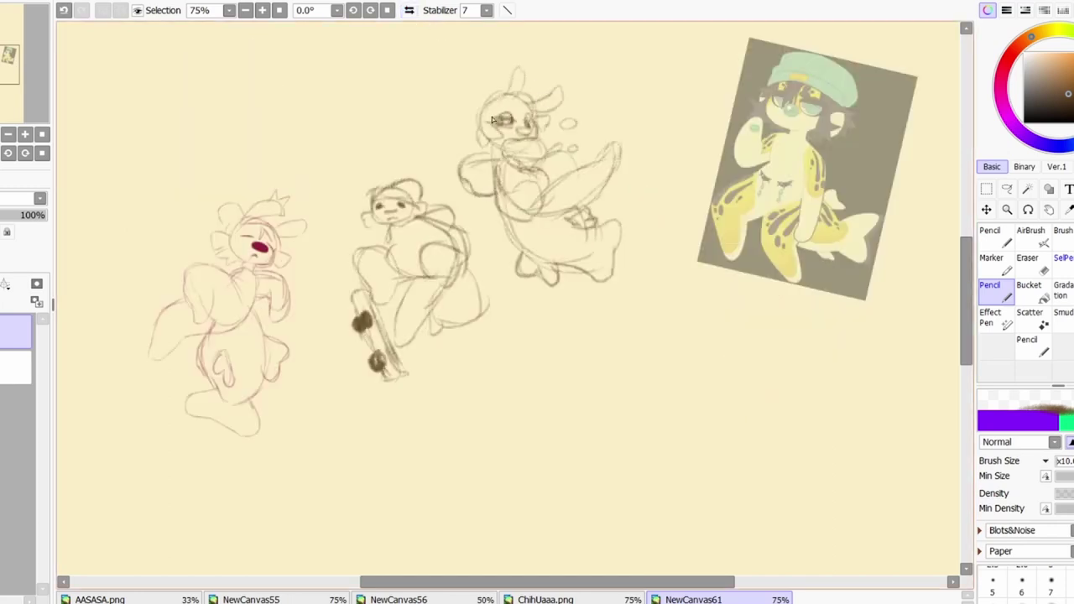
left_click_drag(563, 123, 581, 90)
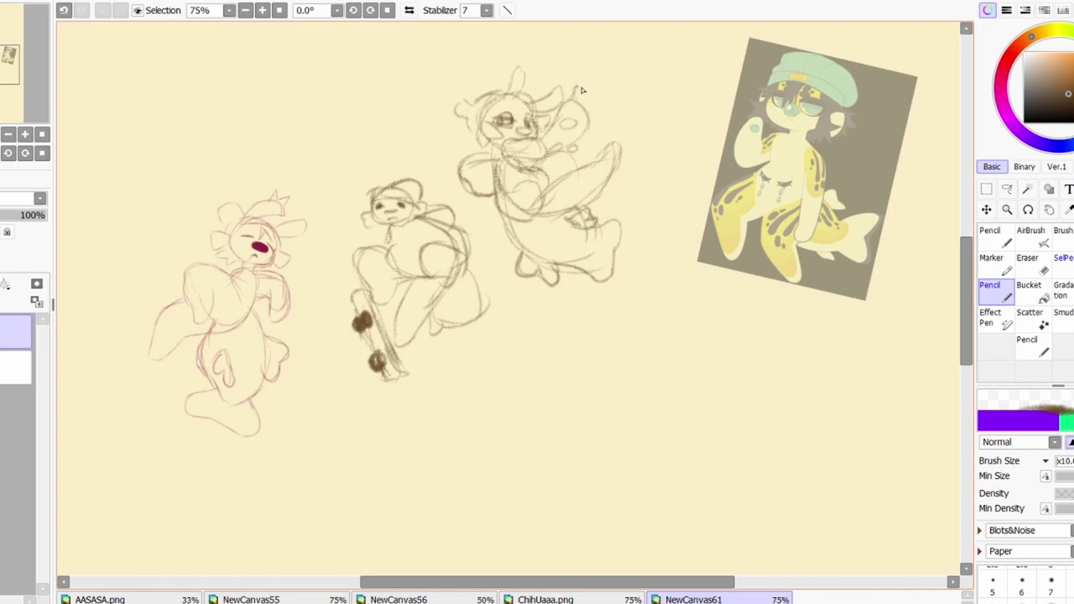
left_click(408, 10)
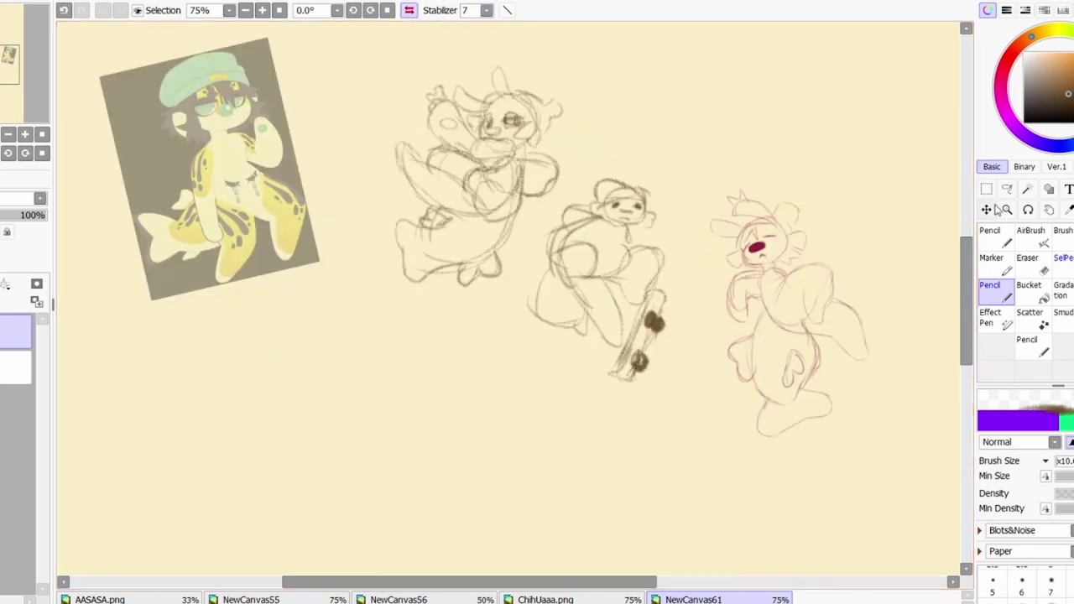
Lasso the third figure and enlarge it to fill most of the visible canvas
key("a")
mouse_move(611, 192)
left_mouse_down()
mouse_move(479, 307)
mouse_move(612, 192)
left_mouse_up()
key("ctrl+t")
left_click_drag(560, 289, 788, 585)
key("Return")
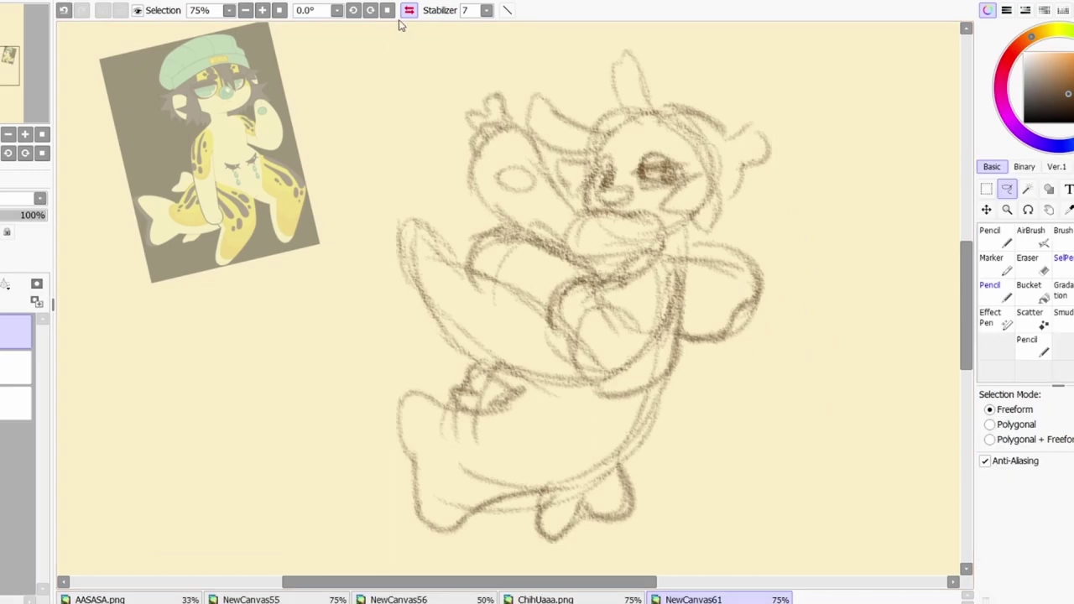
Fade the enlarged sketch layer to 27% opacity and erase the figure's raised arm
key("h")
key("e")
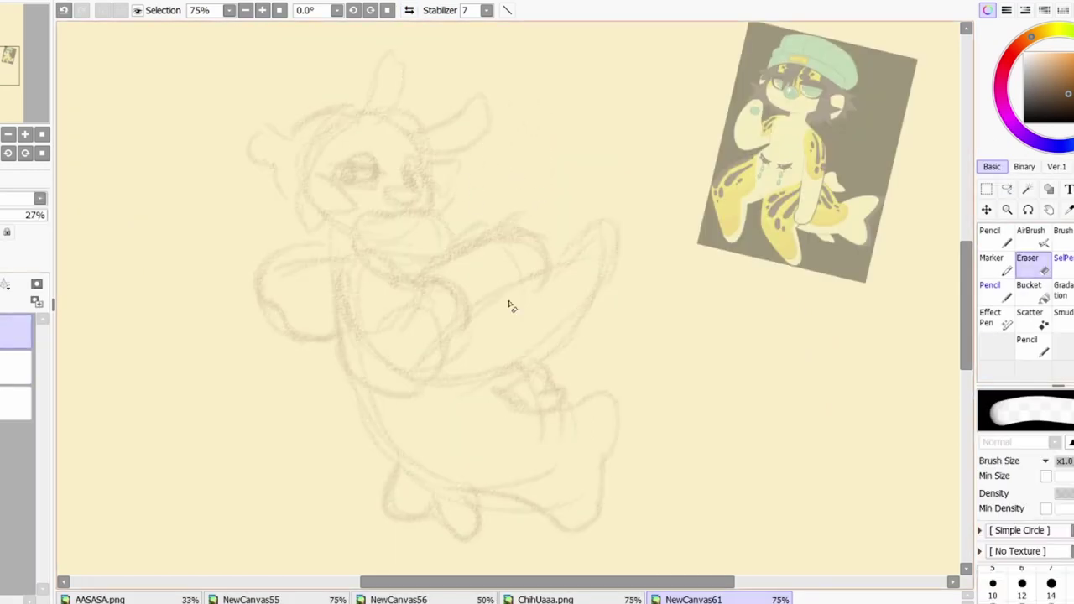
left_click(1027, 345)
Prepare a new line-art layer above the faded sketch and choose a dark red for the Pencil
left_click(16, 438)
key("ctrl+plus")
key("ctrl+plus")
left_click(15, 333)
left_click_drag(25, 58, 22, 53)
left_click_drag(437, 235, 472, 124)
key("ctrl+z")
left_click(990, 286)
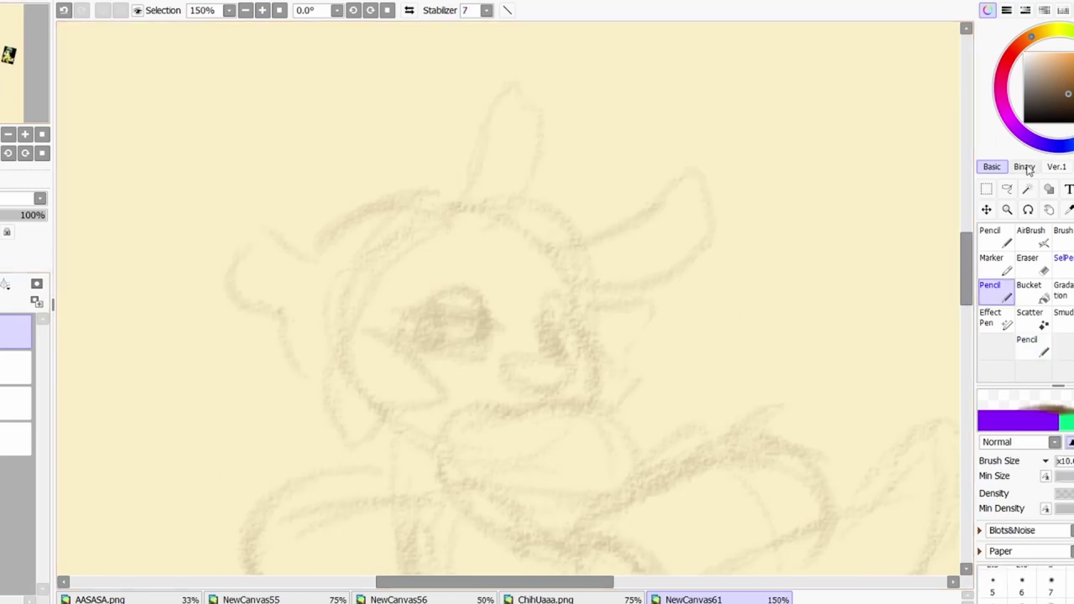
left_click(1014, 50)
Outline the two star-tipped antlers and the spiky fringe on the head in red
mouse_move(451, 230)
left_mouse_down()
mouse_move(530, 98)
mouse_move(495, 222)
left_mouse_up()
mouse_move(550, 248)
left_mouse_down()
mouse_move(755, 168)
mouse_move(551, 235)
mouse_move(443, 317)
left_mouse_up()
key("h")
mouse_move(512, 214)
left_mouse_down()
mouse_move(434, 228)
mouse_move(529, 240)
mouse_move(514, 216)
mouse_move(532, 228)
left_mouse_up()
key("ctrl+z")
key("ctrl+z")
key("ctrl+z")
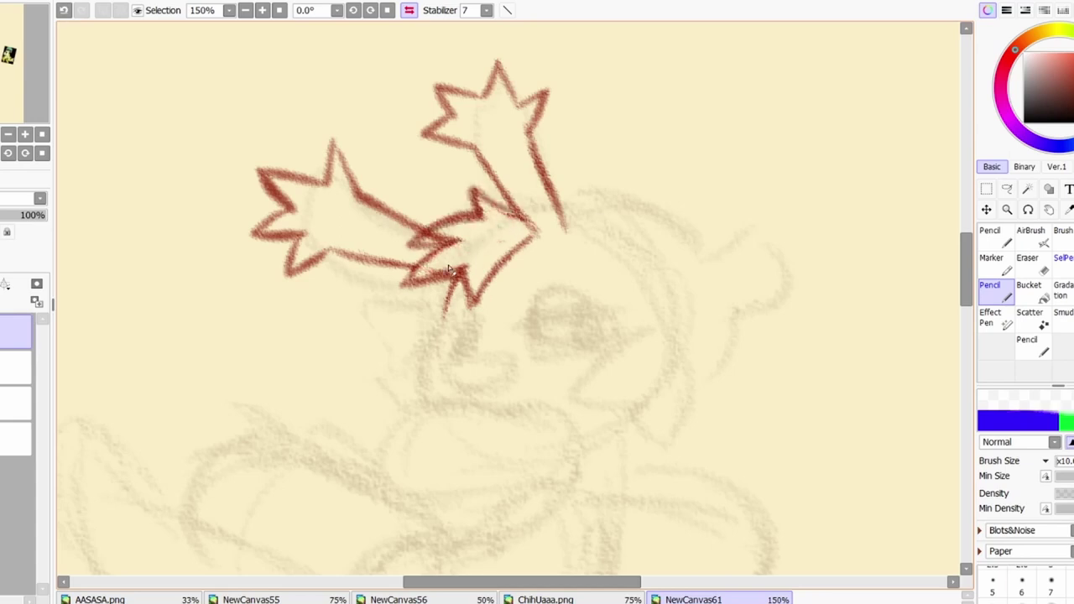
Outline the rounded headgear and its band, the fin-shaped ear and the far edge of the face
key("h")
mouse_move(362, 333)
left_mouse_down()
mouse_move(419, 411)
mouse_move(445, 398)
left_mouse_up()
mouse_move(329, 360)
left_mouse_down()
mouse_move(448, 210)
mouse_move(317, 243)
mouse_move(321, 413)
mouse_move(453, 200)
left_mouse_up()
left_click_drag(336, 369, 437, 235)
left_click_drag(565, 287, 591, 395)
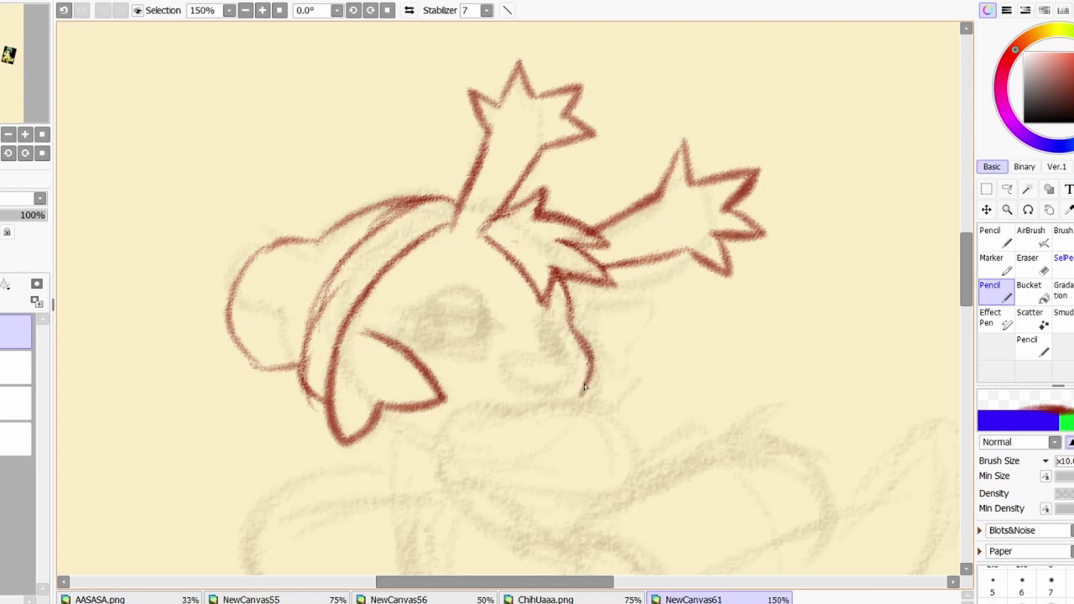
Draw the oval nose and the burger's top bun with seeds at the mouth
key("h")
left_click_drag(487, 357, 482, 359)
mouse_move(512, 409)
left_mouse_down()
mouse_move(467, 408)
mouse_move(403, 480)
mouse_move(522, 413)
left_mouse_up()
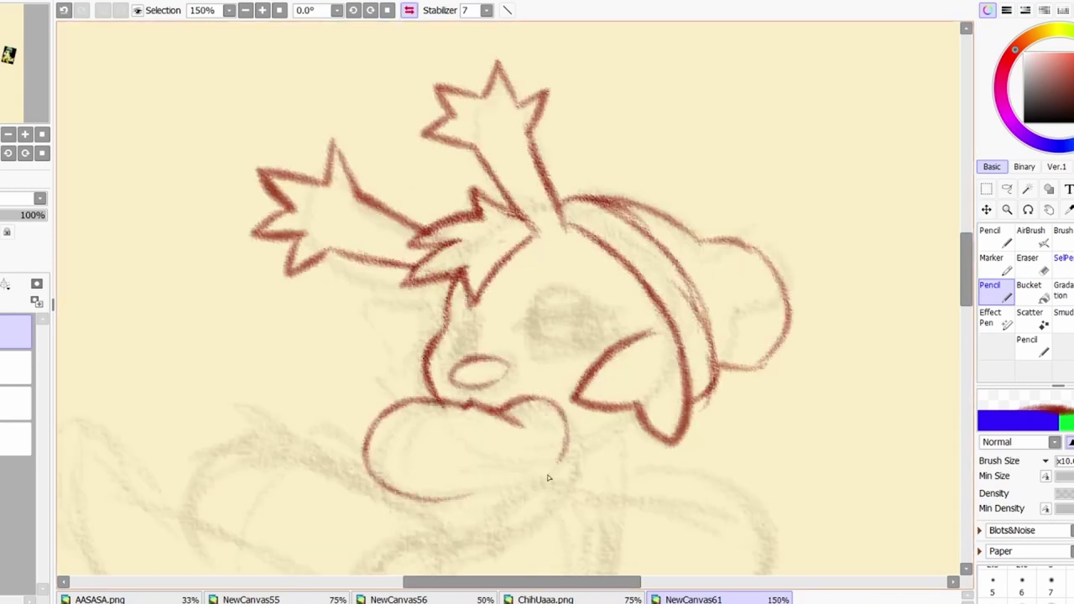
left_click_drag(440, 429, 443, 436)
left_click_drag(410, 437, 419, 435)
left_click_drag(455, 464, 486, 445)
left_click_drag(516, 452, 527, 447)
Draw the burger's fillings, pointed cheese slice and bottom bun under the seeded top bun
scroll(365, 298, "down", 3)
mouse_move(365, 298)
left_mouse_down()
mouse_move(361, 322)
mouse_move(453, 388)
mouse_move(558, 331)
mouse_move(573, 349)
left_mouse_up()
mouse_move(390, 365)
left_mouse_down()
mouse_move(504, 401)
mouse_move(552, 363)
left_mouse_up()
left_click_drag(561, 289, 574, 353)
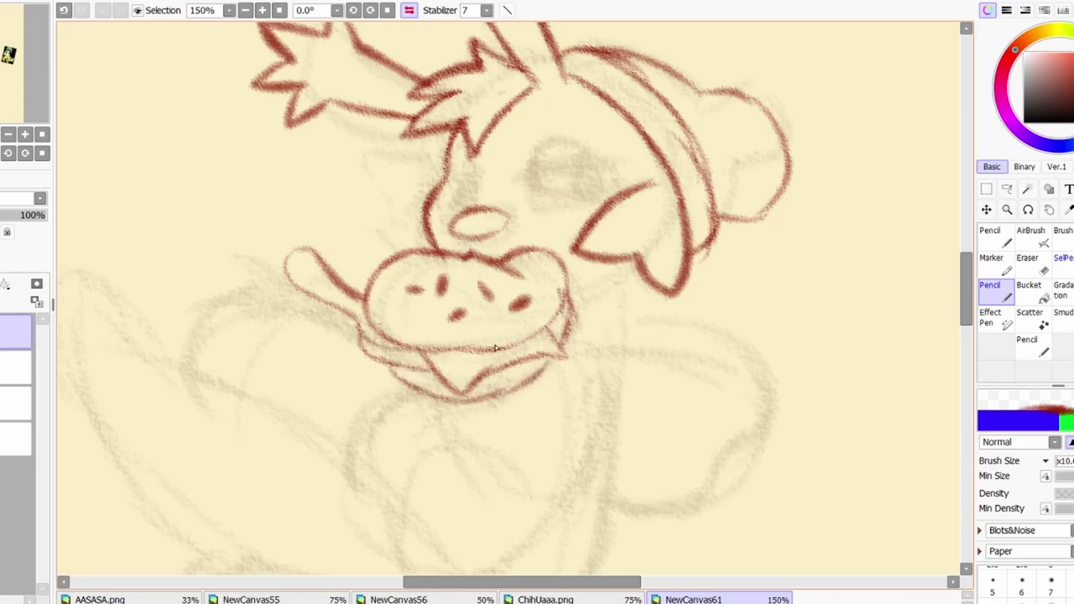
Redraw the far edge of the face between the fringe and the burger
key("h")
left_click_drag(563, 133, 586, 247)
key("h")
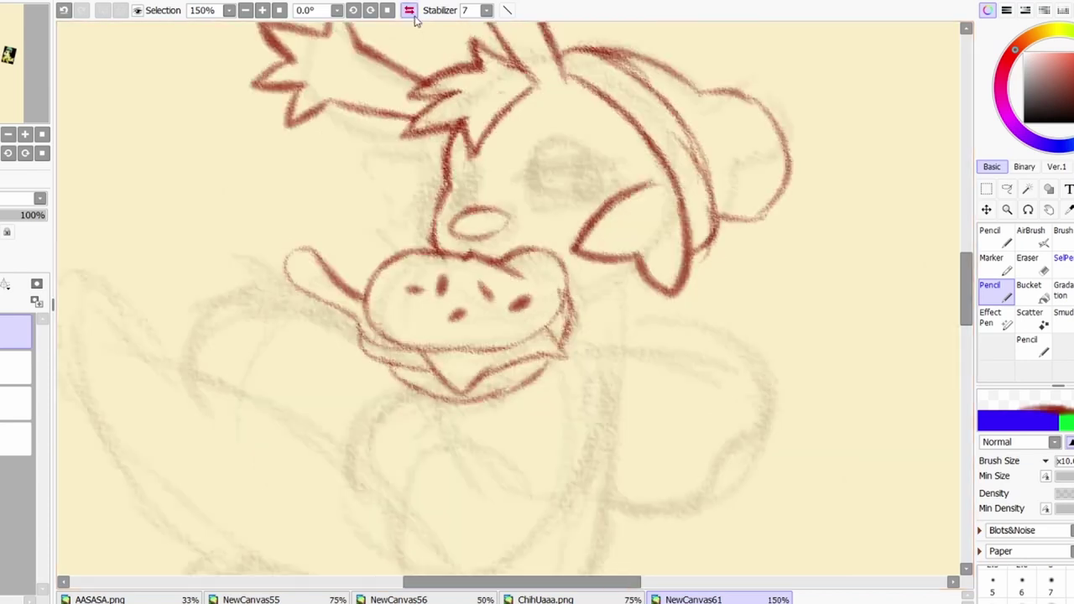
Draw both half-closed eyes with heavy lids, pupils and upper eyelid lines
mouse_move(525, 186)
left_mouse_down()
mouse_move(587, 181)
mouse_move(603, 193)
left_mouse_up()
mouse_move(471, 195)
left_mouse_down()
mouse_move(444, 206)
mouse_move(453, 211)
left_mouse_up()
mouse_move(529, 186)
left_mouse_down()
mouse_move(604, 198)
mouse_move(591, 154)
left_mouse_up()
mouse_move(462, 157)
left_mouse_down()
mouse_move(453, 188)
mouse_move(469, 195)
left_mouse_up()
left_click_drag(460, 156, 472, 169)
left_click_drag(541, 174, 567, 141)
key("h")
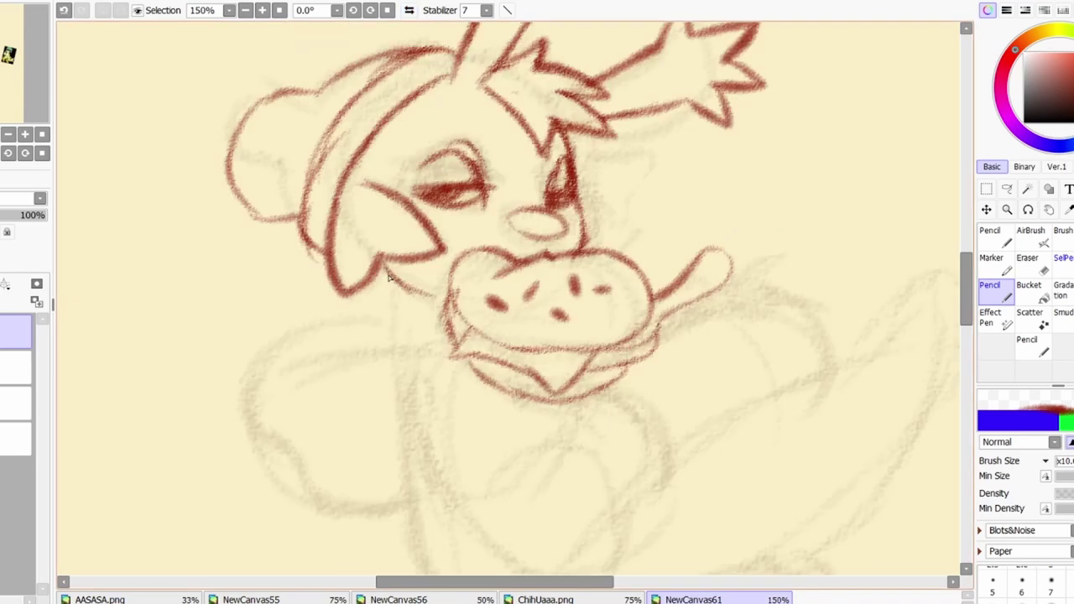
Add the jawline, cheek contour and spiky hair tufts around the face, consulting the reference picture
left_click_drag(385, 265, 441, 302)
left_click_drag(497, 260, 465, 294)
left_click_drag(483, 234, 453, 208)
mouse_move(567, 201)
left_mouse_down()
mouse_move(592, 245)
mouse_move(213, 225)
left_mouse_up()
left_click(245, 10)
left_click(262, 10)
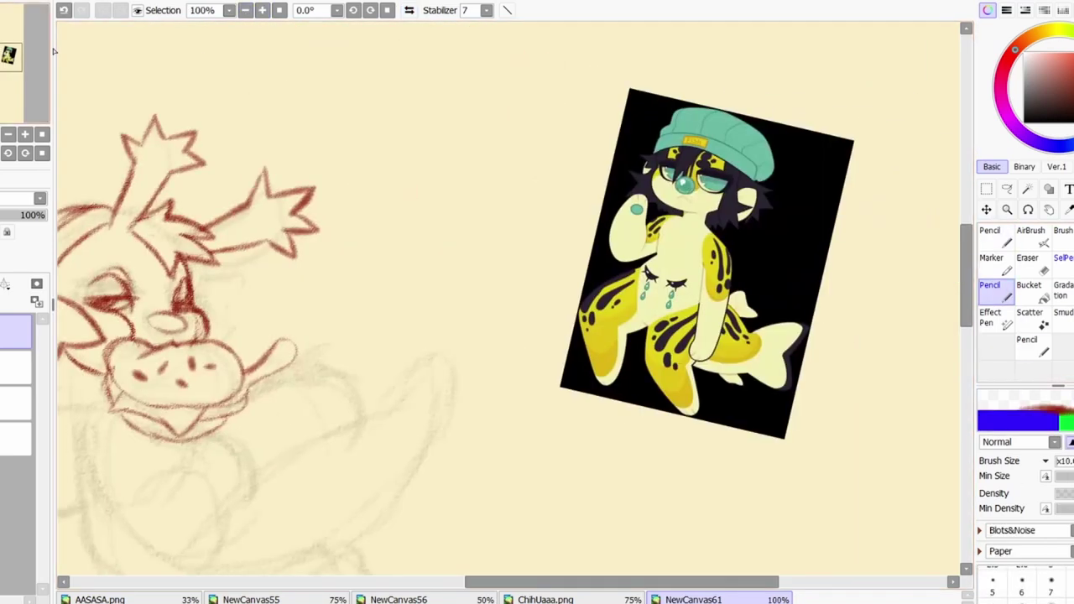
mouse_move(52, 225)
left_mouse_down()
mouse_move(460, 225)
mouse_move(419, 220)
left_mouse_up()
left_click_drag(587, 210, 594, 250)
Outline the figure's bent arm and rounded hand below the head over the faded sketch
key("h")
left_click_drag(518, 329, 630, 361)
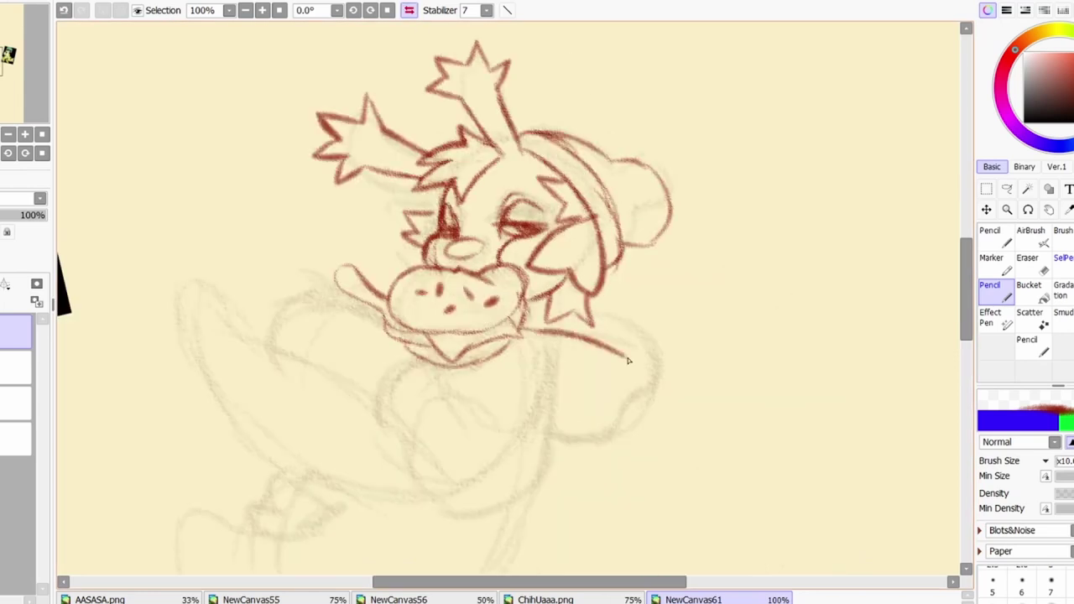
left_click_drag(596, 309, 642, 402)
left_click_drag(561, 411, 638, 370)
key("h")
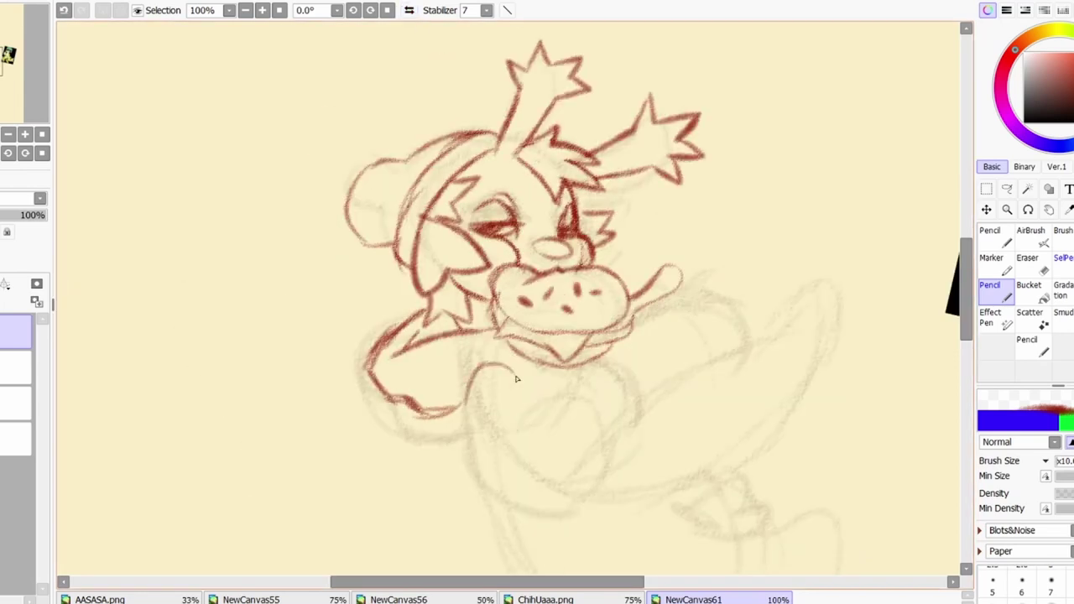
Outline the rounded belly and bent near leg below the burger, following the faded sketch
left_click_drag(504, 369, 537, 525)
mouse_move(541, 403)
left_mouse_down()
mouse_move(621, 357)
mouse_move(642, 454)
left_mouse_up()
left_click_drag(562, 365, 588, 401)
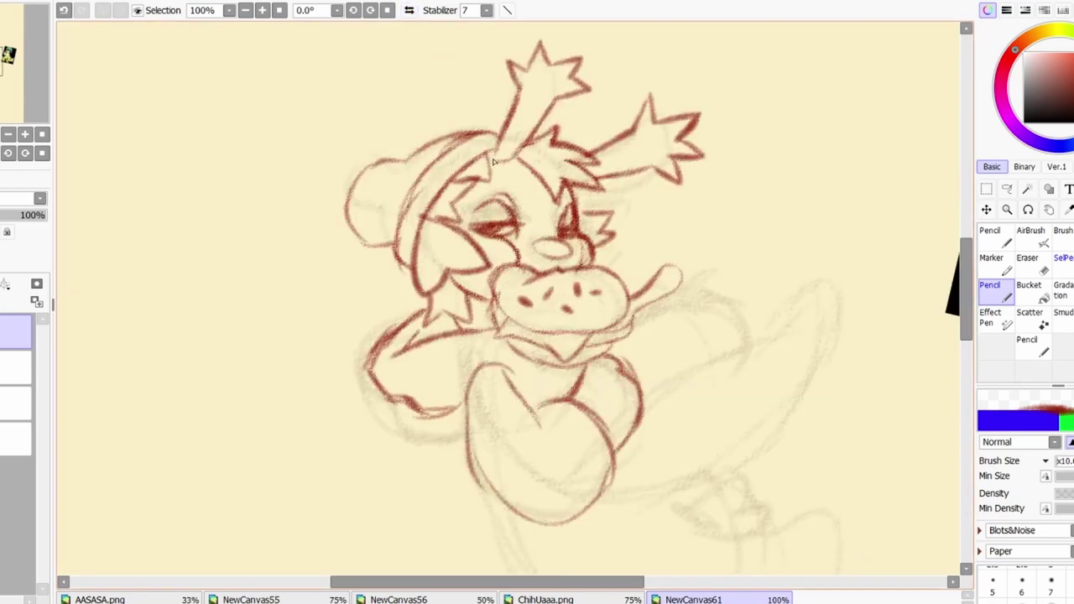
left_click_drag(491, 366, 470, 508)
left_click_drag(503, 411, 579, 510)
Outline the long raised leg up to its foot and the limb contour behind it, checking the pose mirrored
key("h")
mouse_move(377, 432)
left_mouse_down()
mouse_move(277, 302)
mouse_move(186, 277)
mouse_move(314, 510)
mouse_move(432, 513)
left_mouse_up()
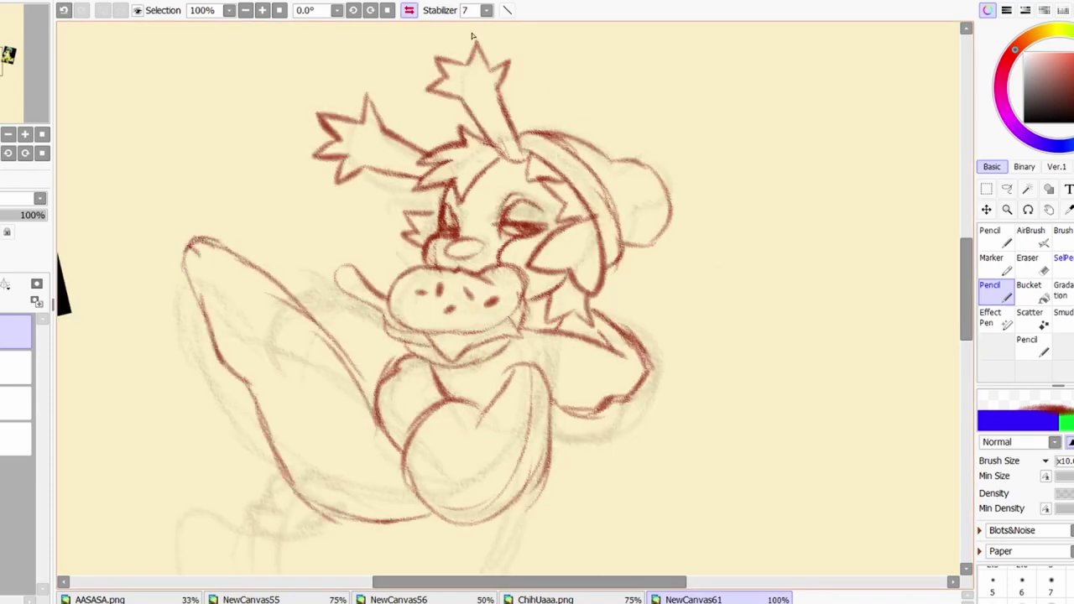
key("h")
left_click_drag(633, 323, 717, 307)
scroll(688, 311, "down", 5)
key("h")
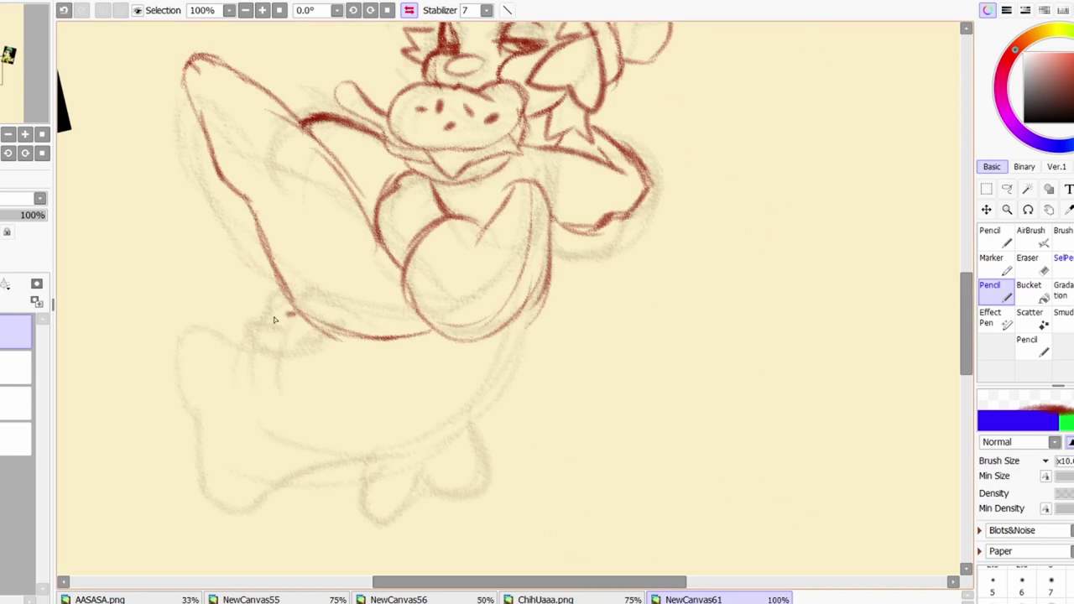
Outline the underside of the torso and the small hand at the base of the raised leg
left_click_drag(294, 315, 247, 347)
left_click_drag(537, 307, 443, 364)
left_click_drag(423, 303, 426, 362)
left_click_drag(386, 245, 394, 344)
mouse_move(374, 340)
left_mouse_down()
mouse_move(432, 352)
mouse_move(428, 361)
left_mouse_up()
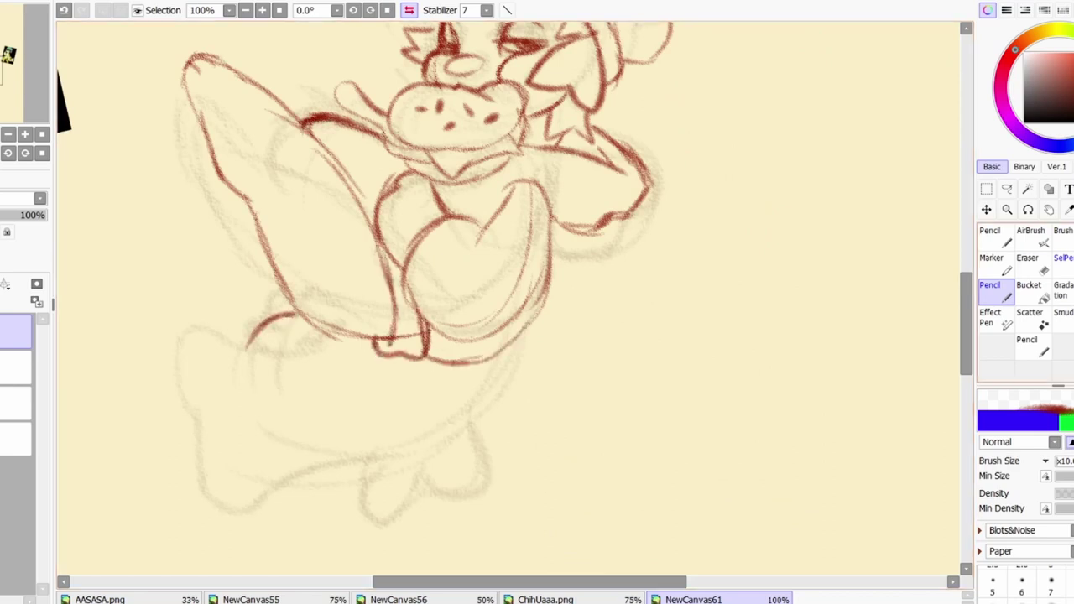
key("ctrl+z")
key("ctrl+z")
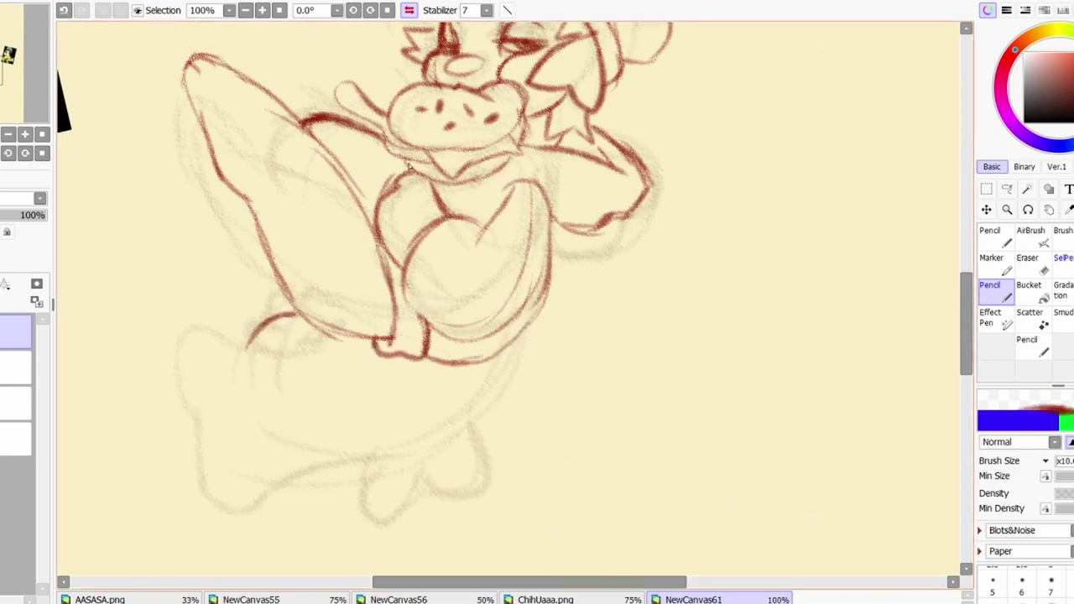
Try to outline a long tail sweeping down below the body over the faded sketch
key("h")
left_click_drag(511, 350, 694, 513)
left_click_drag(641, 495, 737, 517)
mouse_move(780, 339)
left_mouse_down()
mouse_move(767, 403)
mouse_move(792, 453)
left_mouse_up()
left_click_drag(785, 458, 710, 498)
key("h")
mouse_move(218, 335)
left_mouse_down()
mouse_move(180, 421)
mouse_move(297, 526)
left_mouse_up()
key("ctrl+z")
key("ctrl+z")
key("ctrl+z")
key("ctrl+z")
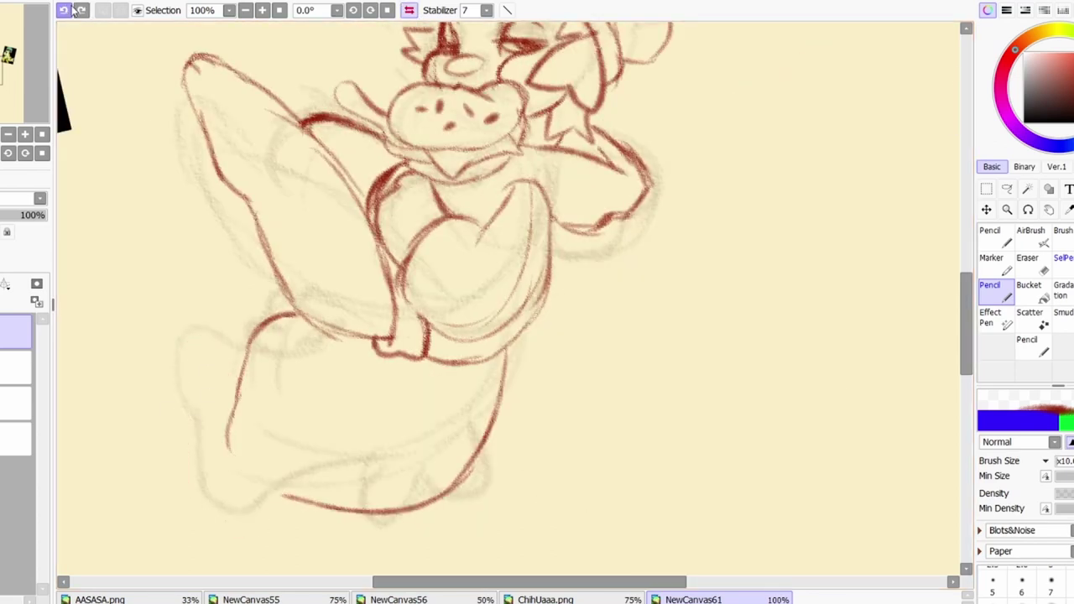
Outline a shorter, rounded tail body beneath the raised leg
mouse_move(289, 327)
left_mouse_down()
mouse_move(401, 415)
mouse_move(428, 353)
left_mouse_up()
left_click(409, 10)
left_click(245, 10)
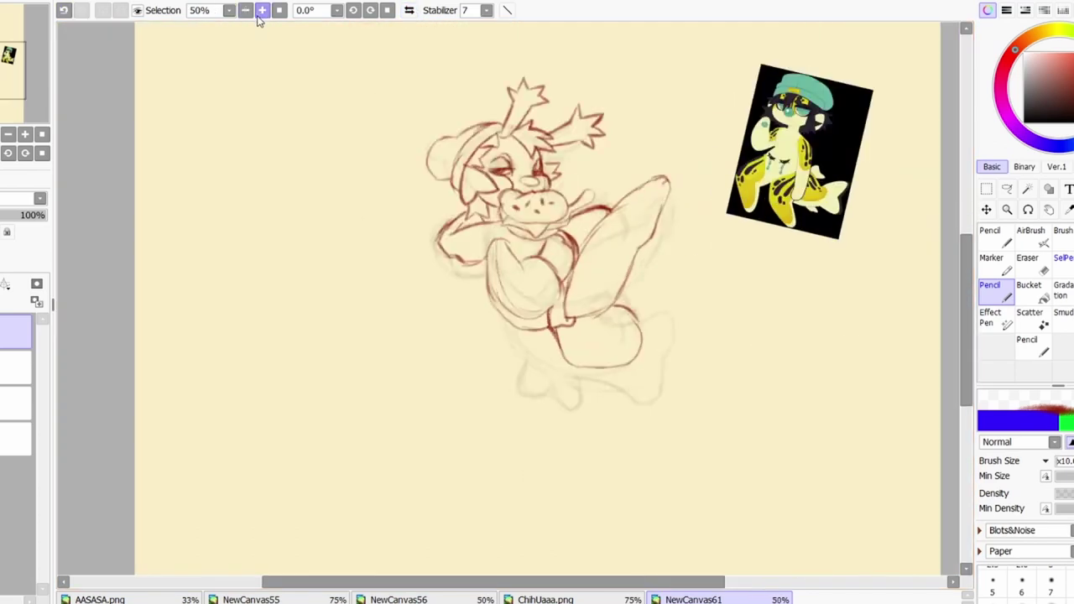
left_click(261, 10)
Add the pointed tail fin lobes and the small notched side fins to the tail
mouse_move(453, 424)
left_mouse_down()
mouse_move(531, 433)
mouse_move(478, 291)
mouse_move(466, 331)
mouse_move(506, 321)
left_mouse_up()
left_click_drag(344, 356, 386, 412)
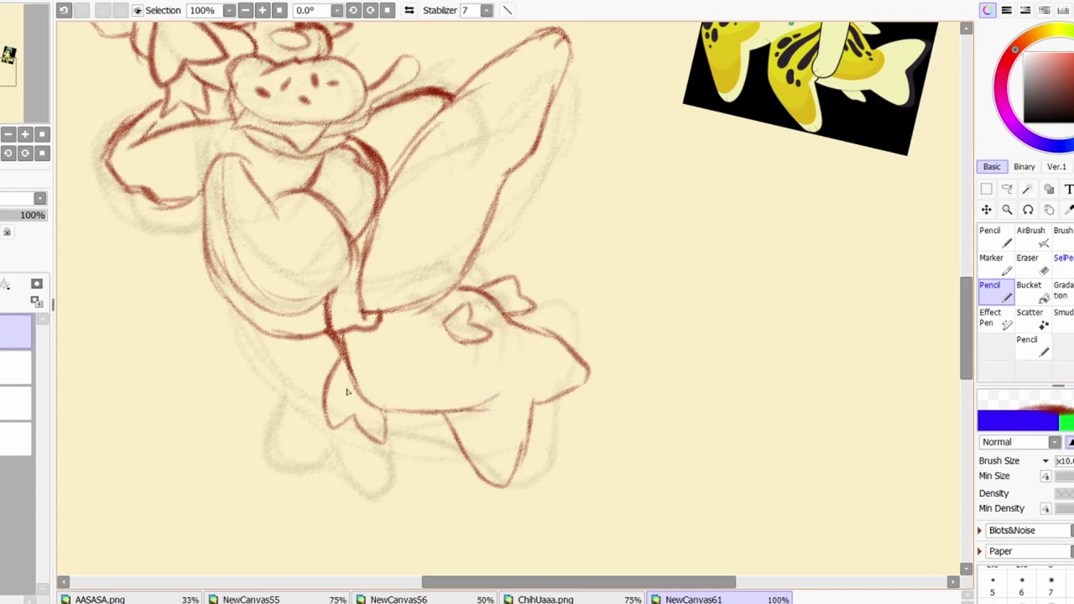
left_click_drag(437, 403, 357, 374)
left_click(245, 10)
left_click_drag(251, 38, 307, 94)
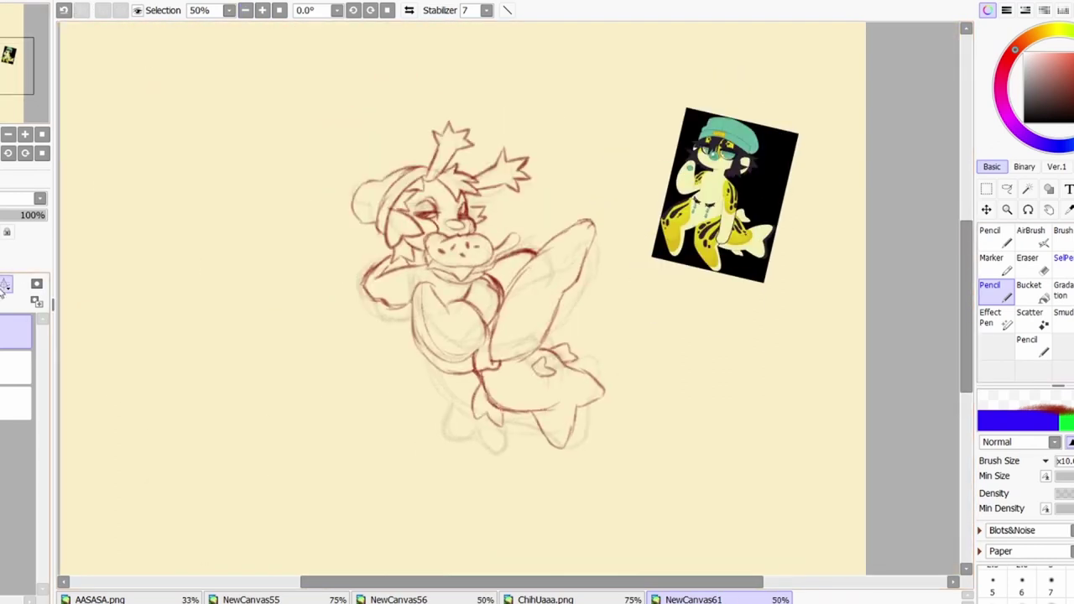
Draw round brow spots above both eyes and mark a badge on the hat band
left_click(409, 10)
scroll(826, 257, "up", 3)
left_click_drag(200, 307, 440, 235)
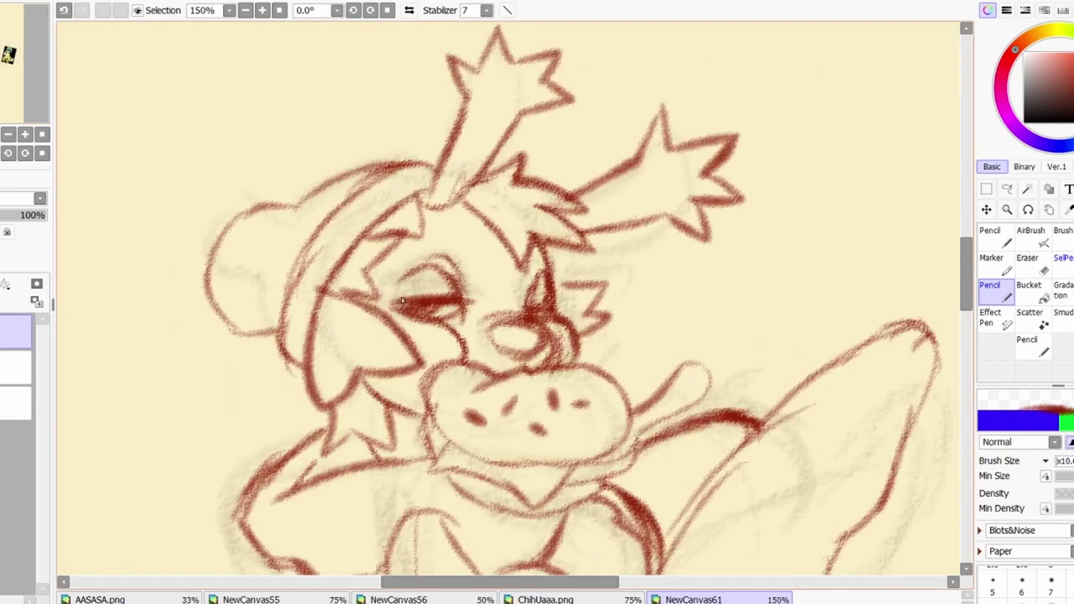
left_click_drag(470, 240, 453, 277)
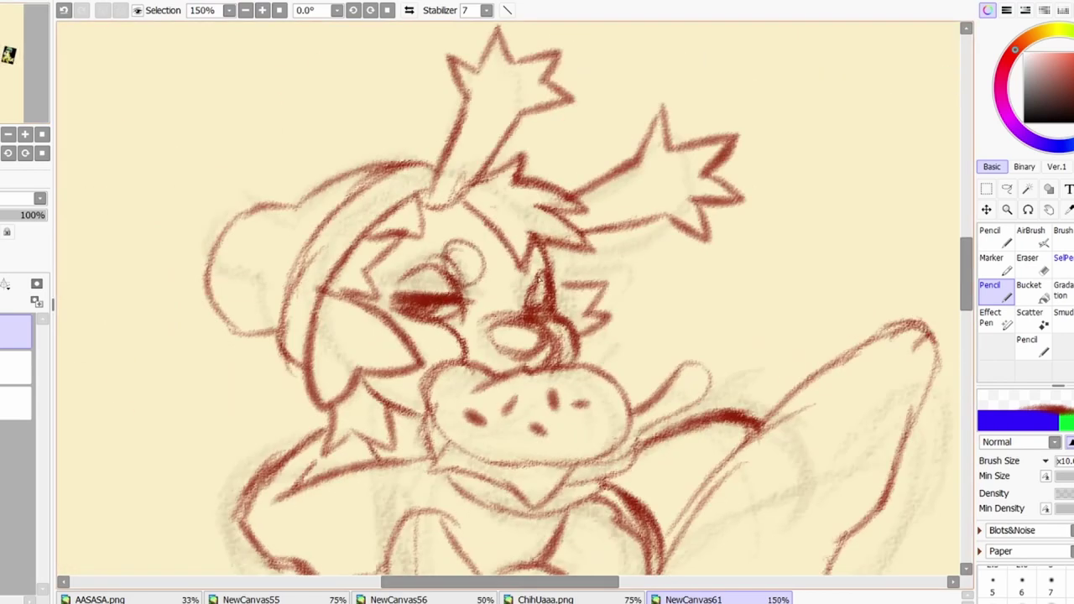
left_click_drag(547, 243, 537, 284)
left_click_drag(437, 252, 482, 269)
scroll(911, 210, "down", 1)
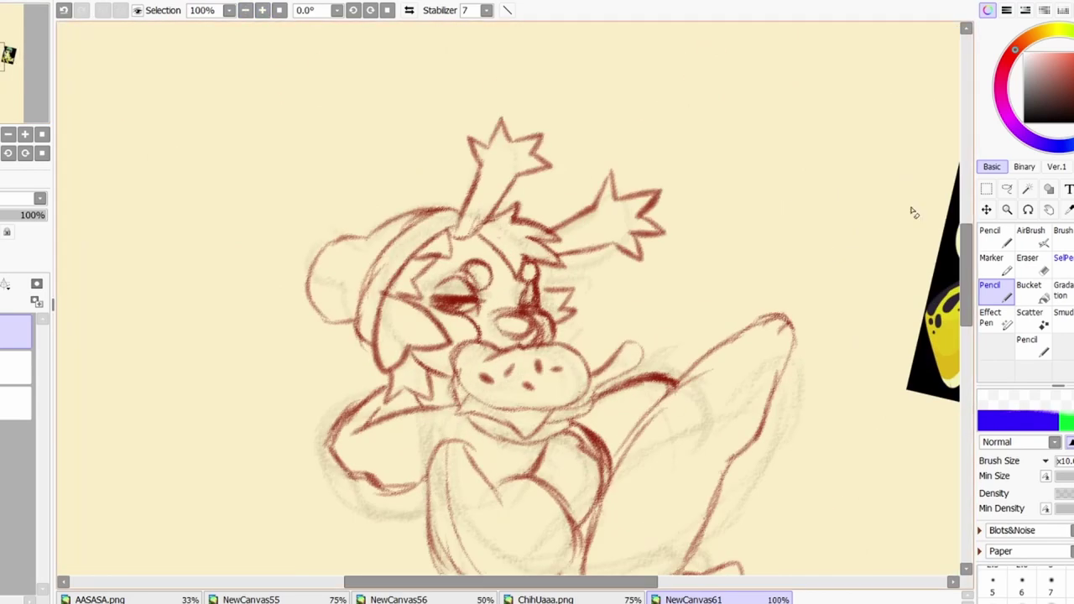
scroll(510, 297, "down", 1)
scroll(510, 298, "down", 2)
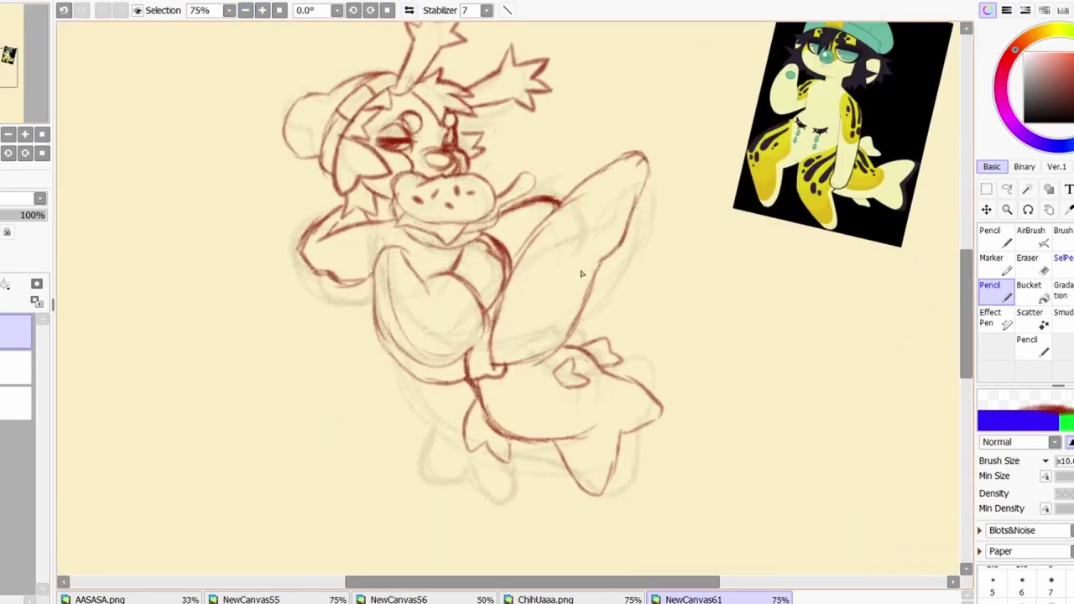
Try a large curved shape around the tip of the raised leg
key("h")
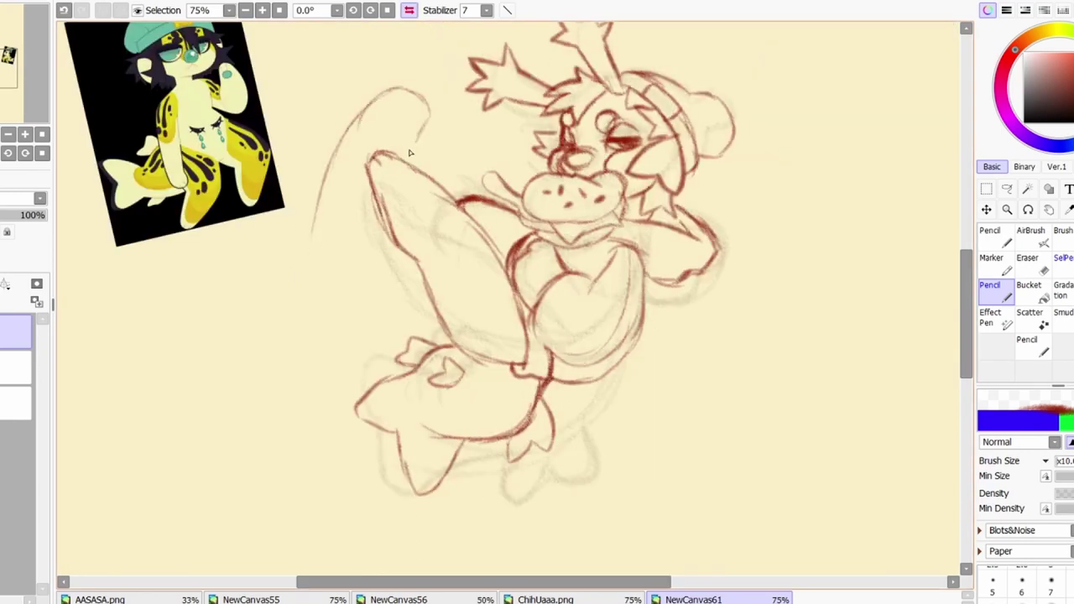
key("h")
left_click(246, 10)
key("ctrl+plus")
key("ctrl+plus")
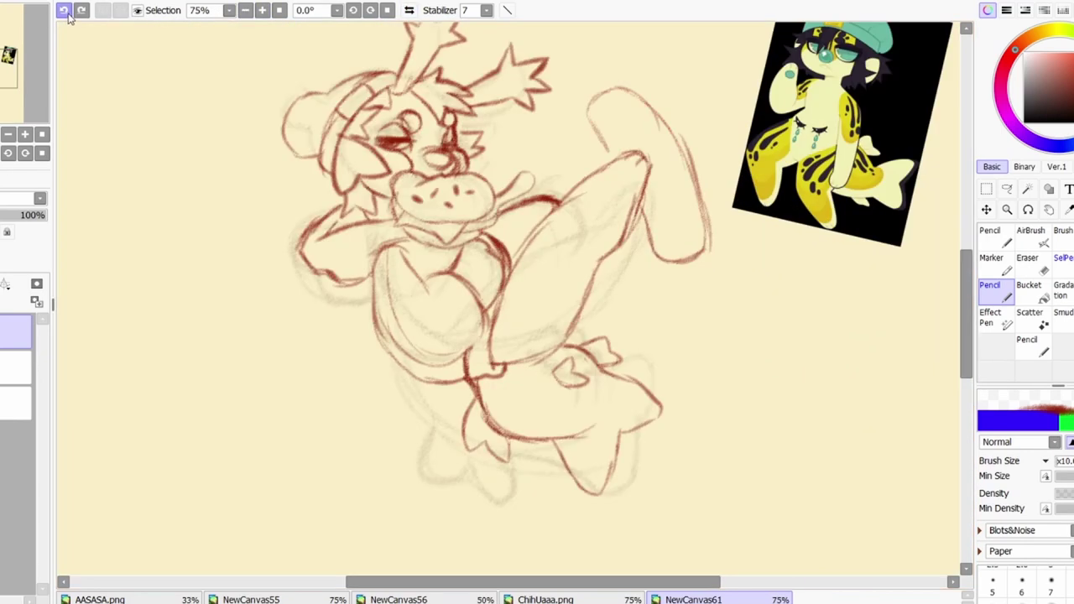
key("ctrl+minus")
Fade the red sketch layer to 20% opacity for use as an inking guide
left_click(33, 215)
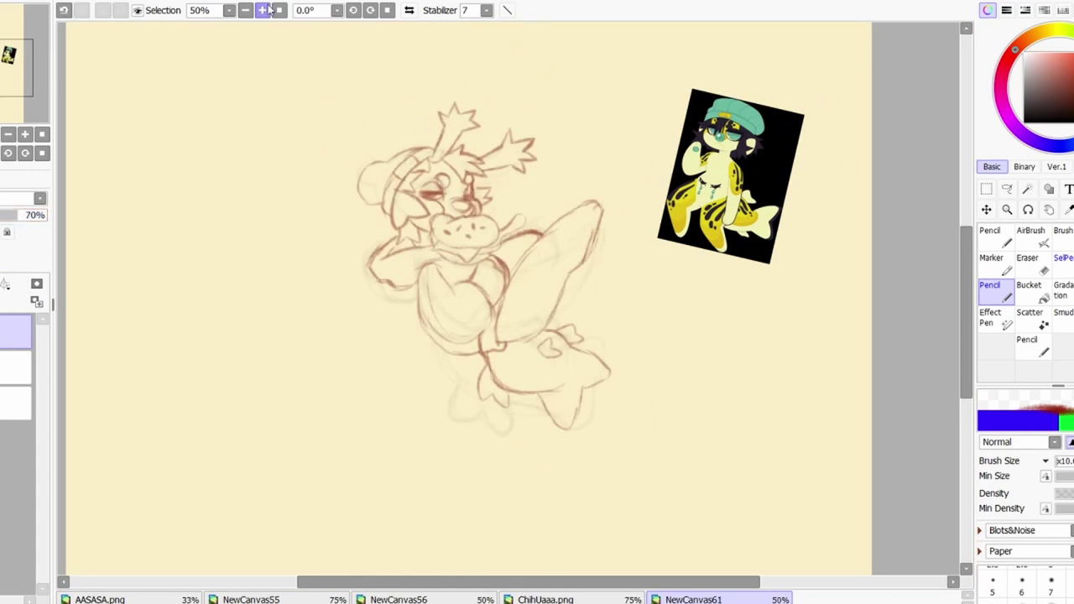
key("ctrl+plus")
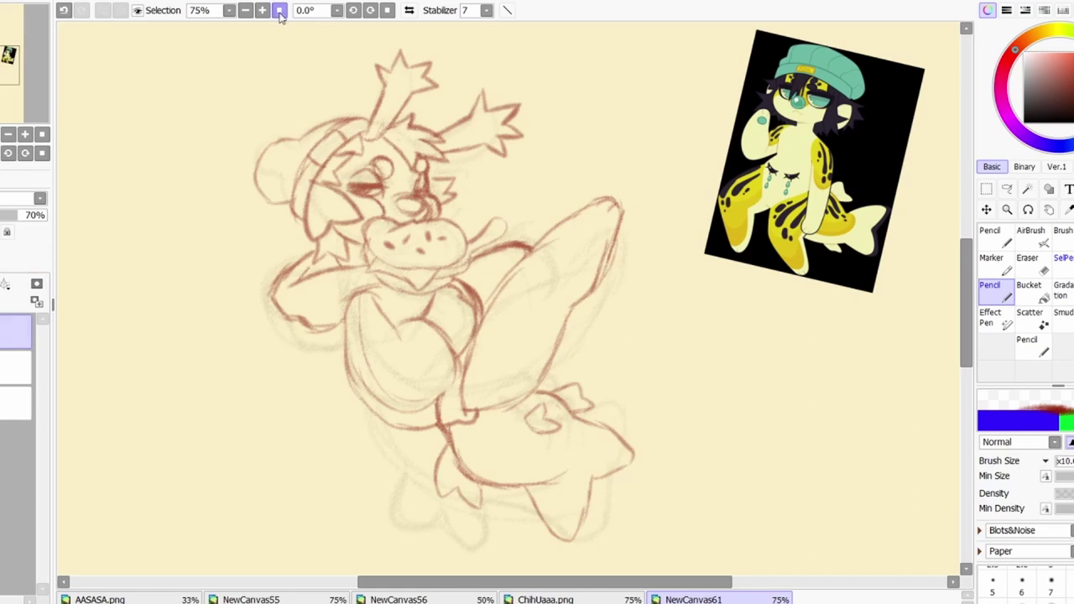
key("ctrl+minus")
key("ctrl+minus")
key("ctrl+minus")
key("ctrl+t")
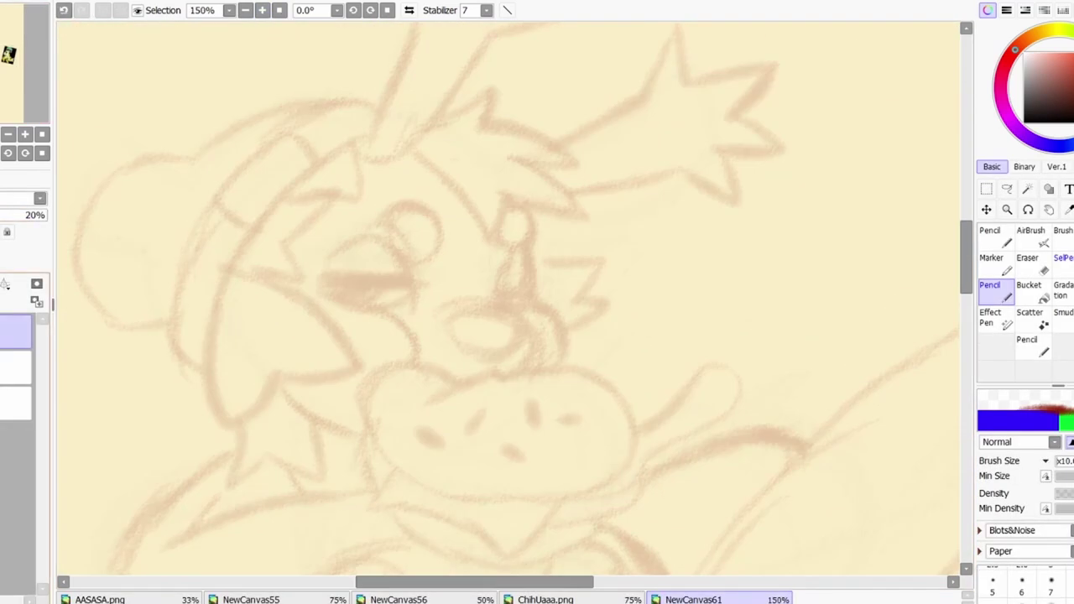
Set up a separate line art layer with the finer Pencil brush, stabilizer 12 and a dark purple colour
left_click_drag(658, 334, 667, 344)
key("ctrl+z")
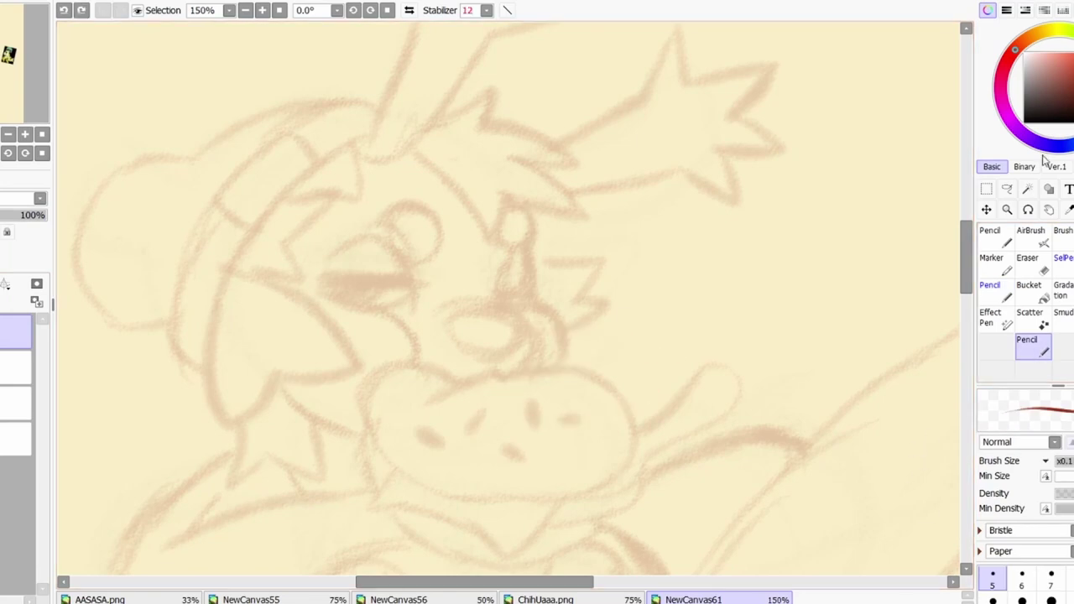
left_click(1005, 93)
Ink the oval nose with a thickened outline and two filled nostrils
scroll(520, 300, "up", 2)
mouse_move(570, 312)
left_mouse_down()
mouse_move(515, 388)
mouse_move(611, 352)
mouse_move(597, 334)
left_mouse_up()
left_click_drag(587, 384, 580, 394)
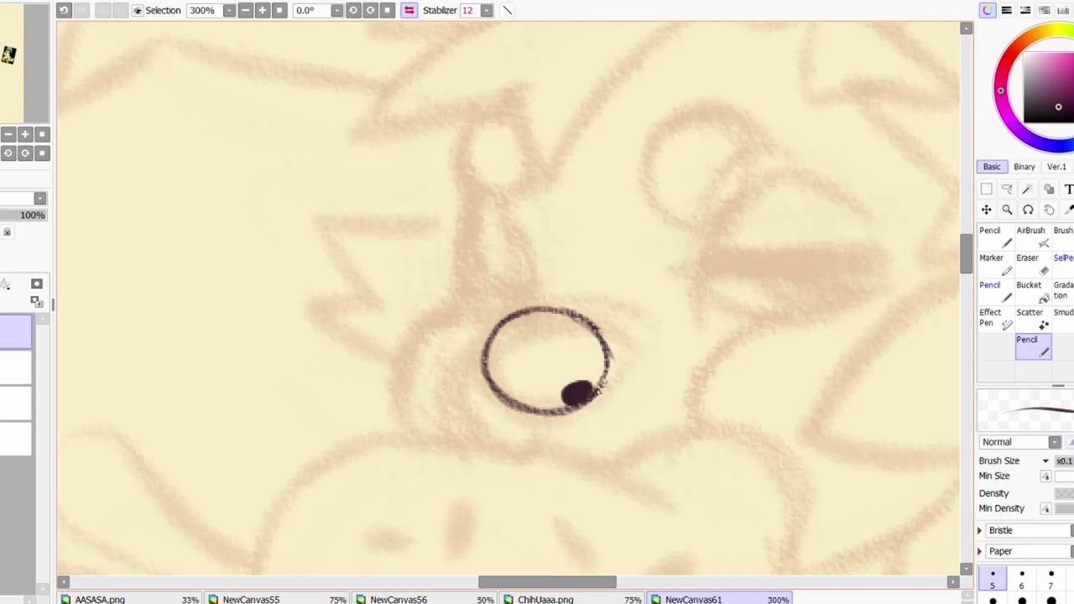
left_click_drag(607, 348, 602, 393)
left_click_drag(493, 363, 491, 388)
Ink the muzzle contour with its wavy mouth edge and the crease lines above the nose
mouse_move(458, 387)
left_mouse_down()
mouse_move(501, 448)
mouse_move(680, 434)
left_mouse_up()
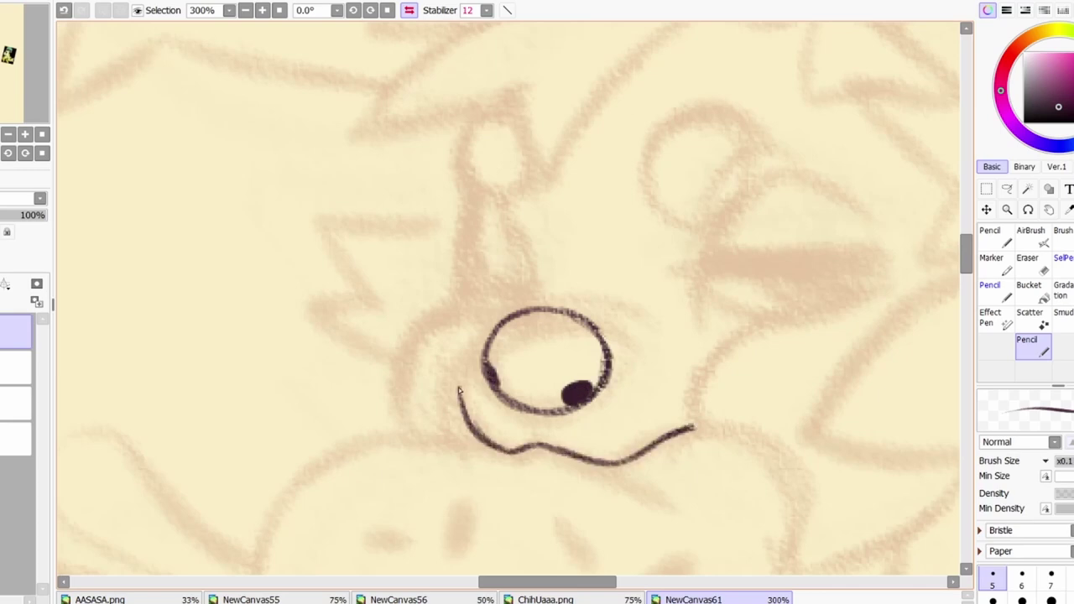
left_click_drag(459, 391, 495, 326)
mouse_move(550, 304)
left_mouse_down()
mouse_move(642, 373)
mouse_move(668, 364)
left_mouse_up()
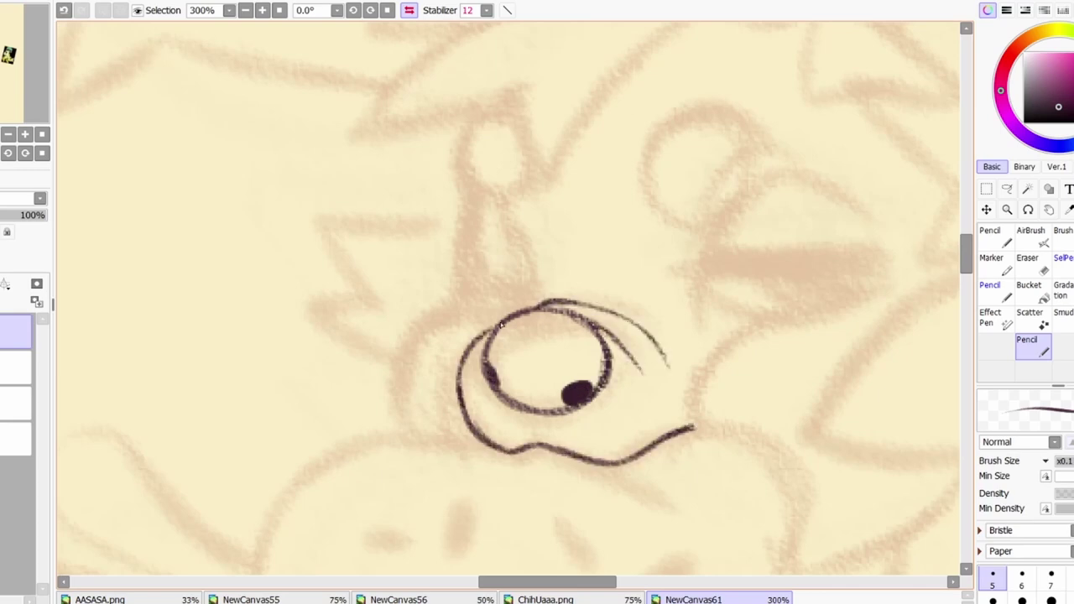
Ink the far eye's heavy lid and pointed upper eyelid, plus the curved cheek line beside the muzzle
left_click(409, 10)
mouse_move(488, 265)
left_mouse_down()
mouse_move(554, 264)
mouse_move(558, 230)
left_mouse_up()
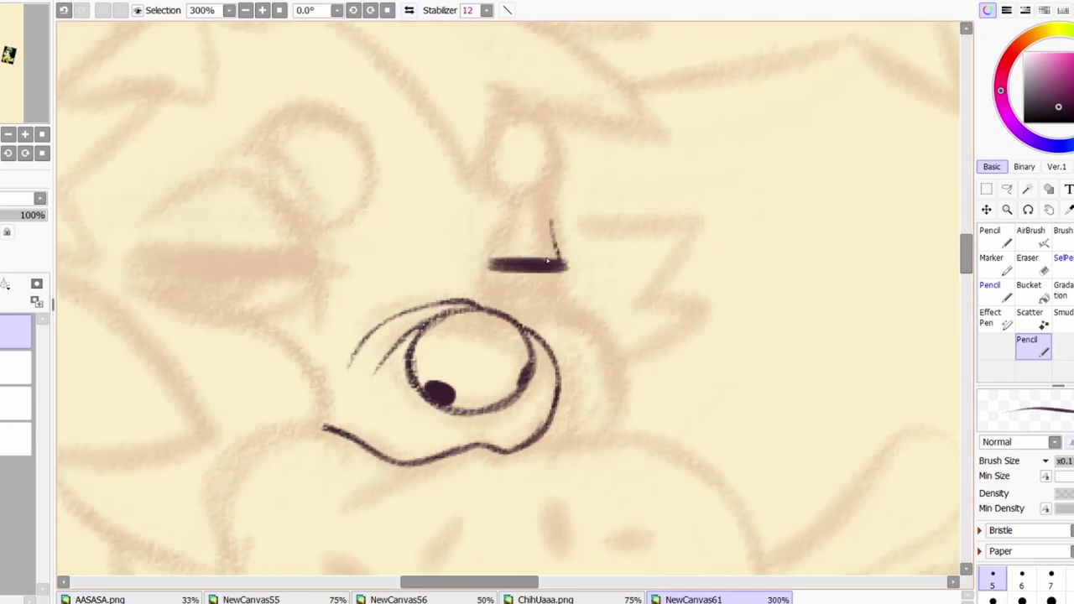
left_click_drag(562, 267, 547, 232)
left_click_drag(538, 189, 541, 298)
mouse_move(490, 284)
left_mouse_down()
mouse_move(537, 307)
mouse_move(621, 386)
left_mouse_up()
key("ctrl+z")
mouse_move(552, 289)
left_mouse_down()
mouse_move(488, 293)
mouse_move(622, 384)
mouse_move(617, 427)
left_mouse_up()
Fill in the far eye's pupil and iris lines and add the crease above its lid
key("h")
mouse_move(483, 273)
left_mouse_down()
mouse_move(508, 307)
mouse_move(522, 294)
left_mouse_up()
left_click_drag(472, 245, 492, 241)
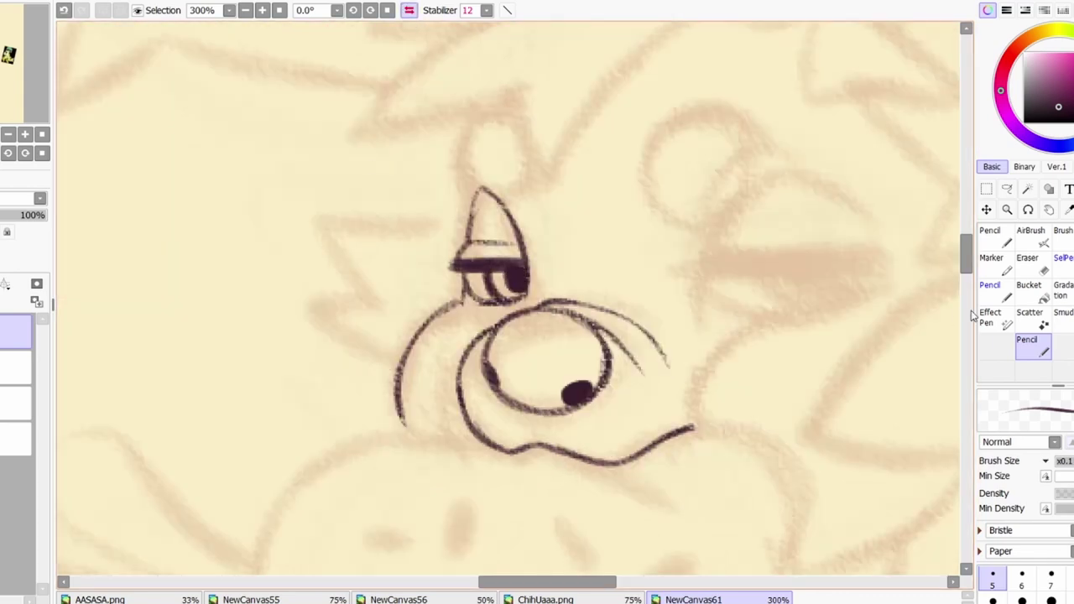
Ink the near half-closed eye with a thick flat lid, iris and pupil, and join it to the muzzle line
key("h")
left_click_drag(144, 259, 323, 251)
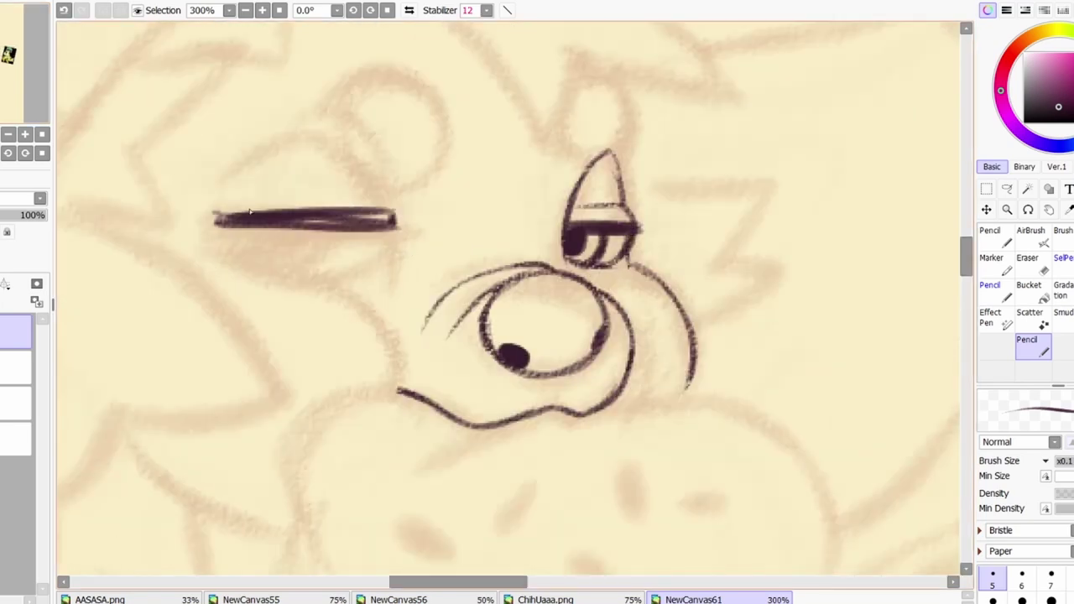
mouse_move(216, 211)
left_mouse_down()
mouse_move(393, 220)
mouse_move(225, 255)
left_mouse_up()
mouse_move(225, 252)
left_mouse_down()
mouse_move(323, 284)
mouse_move(401, 387)
left_mouse_up()
mouse_move(222, 209)
left_mouse_down()
mouse_move(242, 257)
mouse_move(285, 212)
left_mouse_up()
mouse_move(388, 223)
left_mouse_down()
mouse_move(346, 290)
mouse_move(372, 265)
left_mouse_up()
left_click_drag(329, 230, 312, 280)
left_click_drag(244, 255, 331, 289)
mouse_move(271, 227)
left_mouse_down()
mouse_move(254, 263)
mouse_move(282, 267)
left_mouse_up()
Ink the spiky fringe from the top tuft down to the pointed locks over the forehead
left_click(245, 10)
scroll(258, 308, "up", 5)
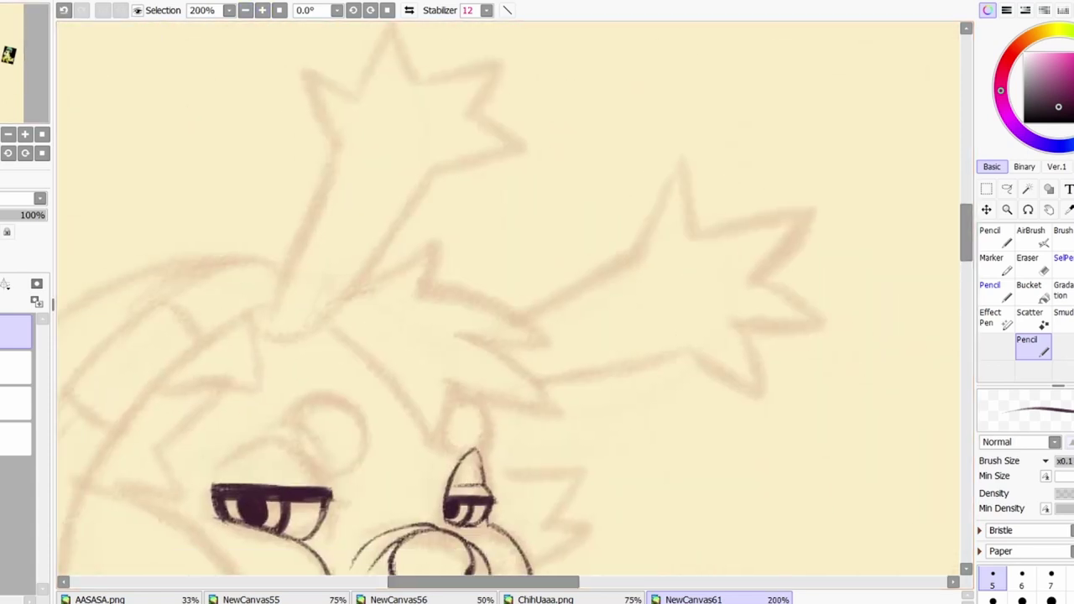
mouse_move(363, 282)
left_mouse_down()
mouse_move(442, 272)
mouse_move(496, 324)
left_mouse_up()
scroll(496, 324, "down", 4)
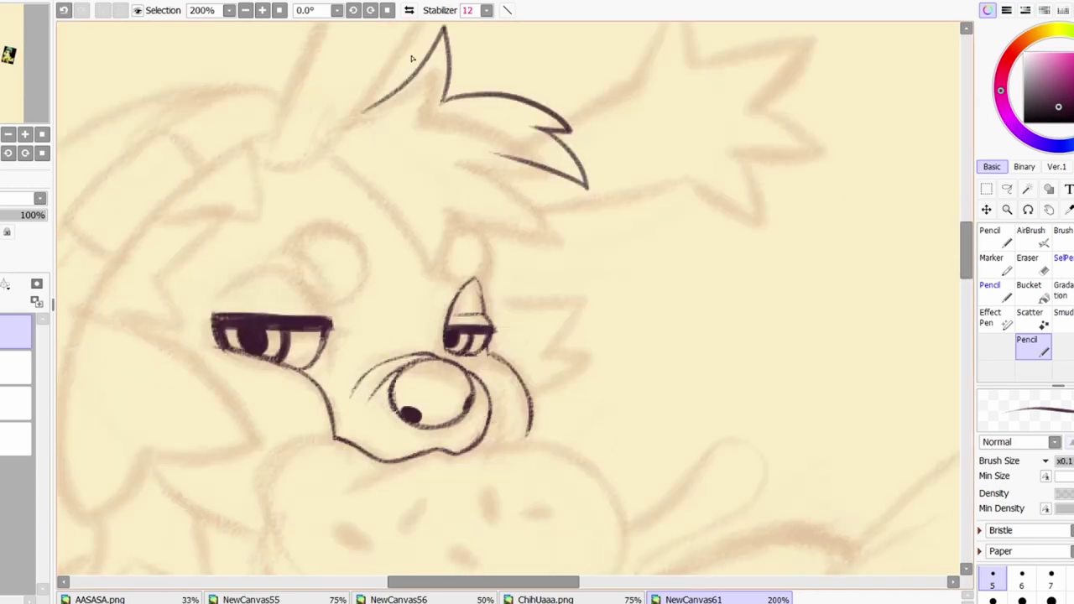
left_click(408, 10)
mouse_move(520, 155)
left_mouse_down()
mouse_move(517, 224)
mouse_move(589, 232)
mouse_move(636, 215)
left_mouse_up()
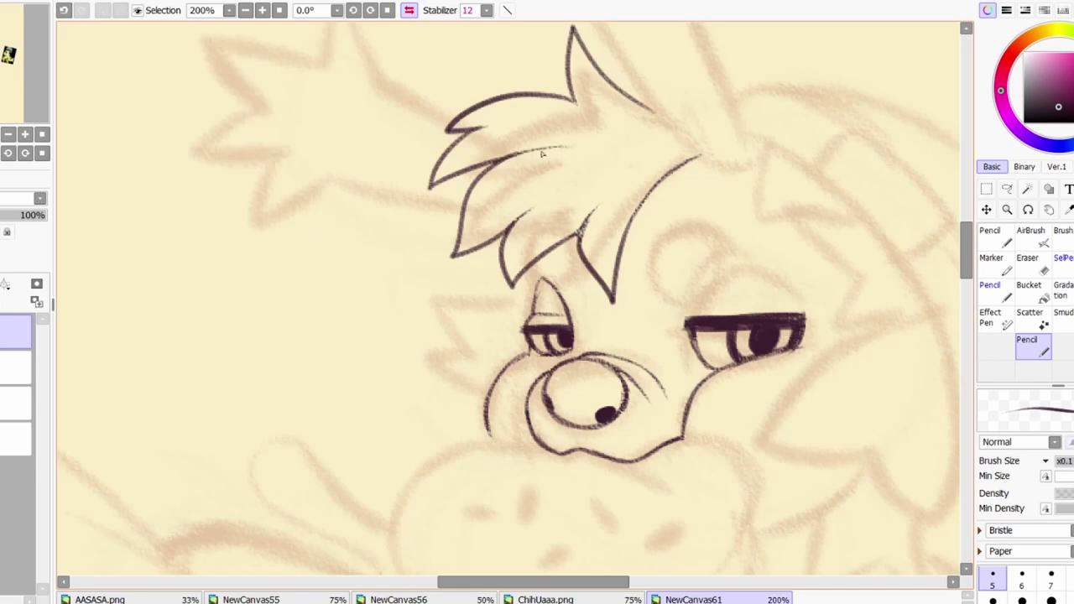
left_click_drag(541, 154, 588, 148)
Ink the round brow spots and the near eye's upper eyelid and crease lines
key("h")
key("h")
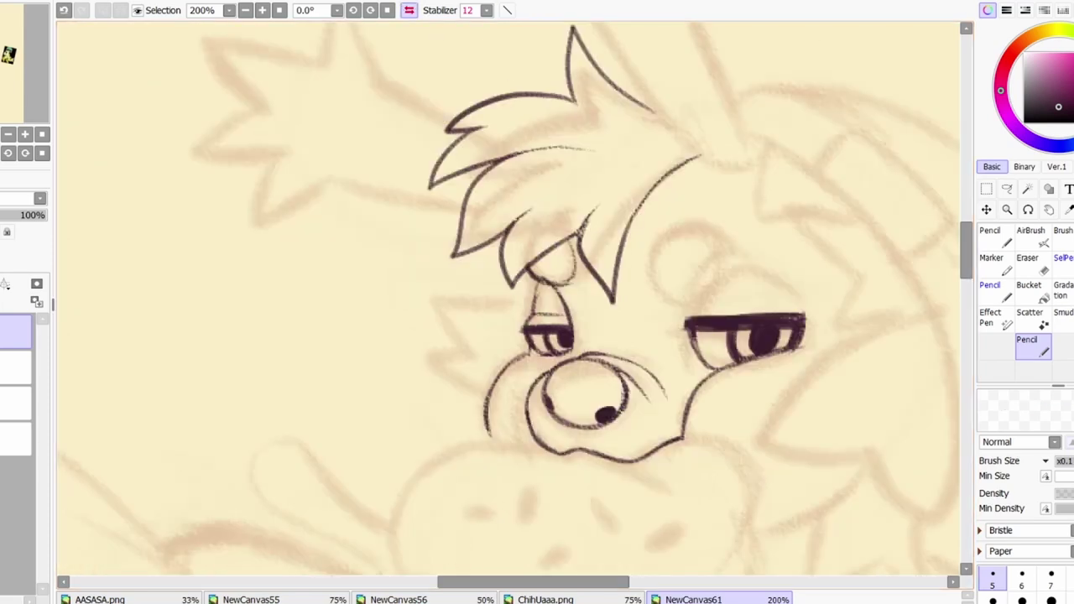
mouse_move(661, 249)
left_mouse_down()
mouse_move(716, 292)
mouse_move(734, 266)
left_mouse_up()
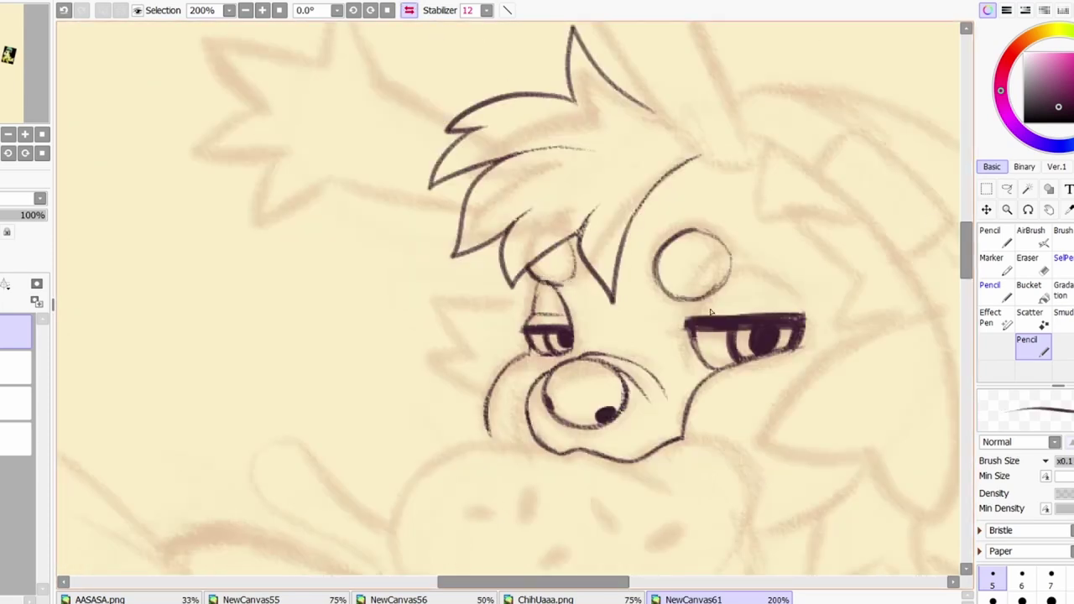
left_click_drag(696, 307, 786, 302)
left_click_drag(728, 267, 778, 283)
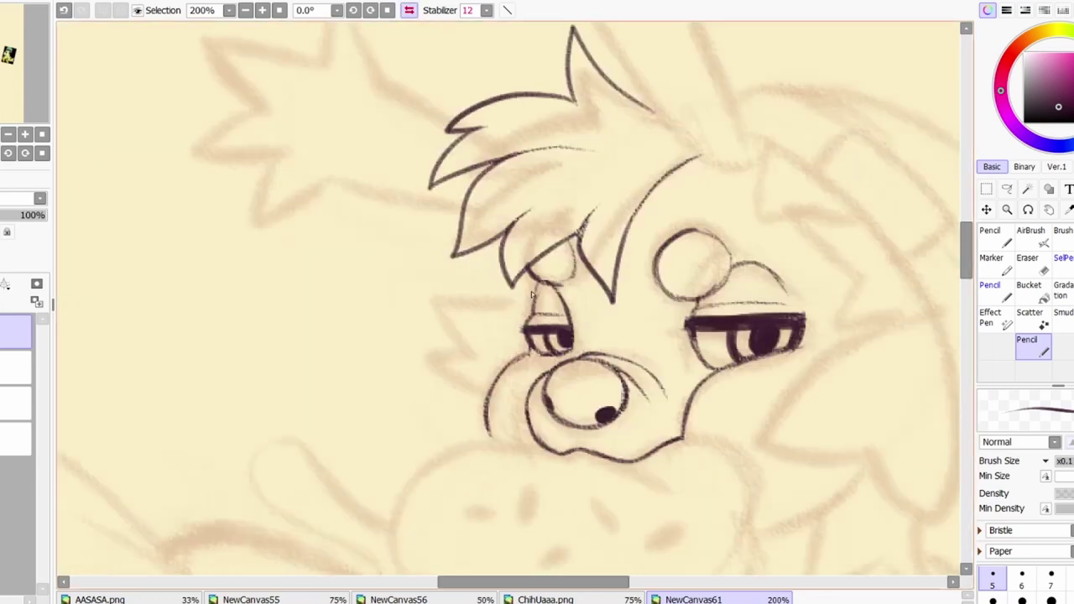
Ink the spiky fur on the far cheek and the two-pointed lock beside the near cheek
mouse_move(493, 287)
left_mouse_down()
mouse_move(483, 377)
mouse_move(495, 432)
left_mouse_up()
key("h")
scroll(227, 234, "down", 2)
scroll(228, 234, "left", 3)
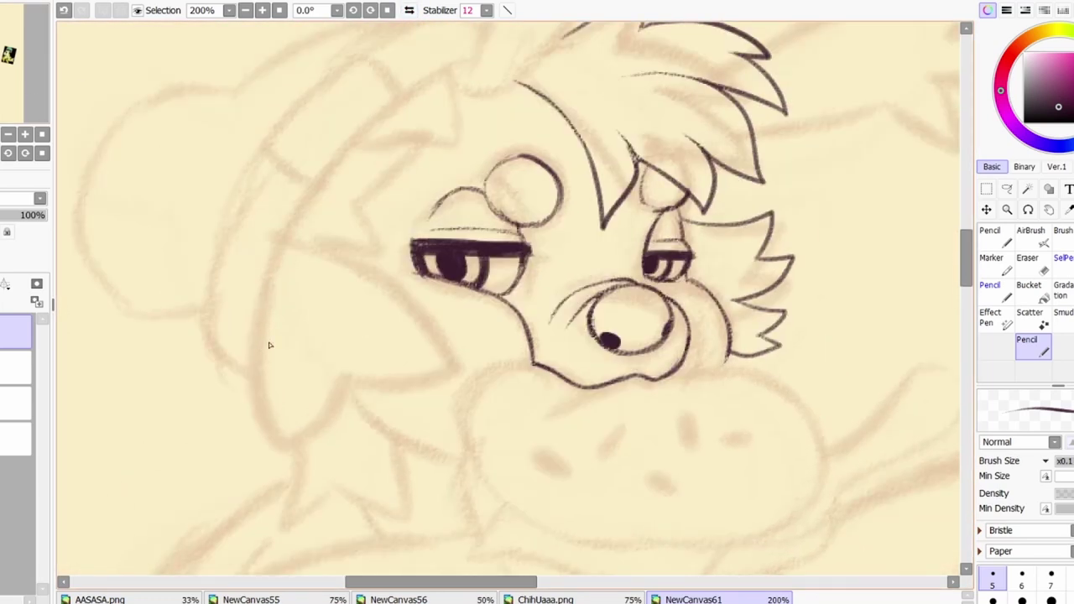
mouse_move(262, 336)
left_mouse_down()
mouse_move(304, 439)
mouse_move(352, 378)
left_mouse_up()
left_click_drag(277, 267, 353, 369)
key("h")
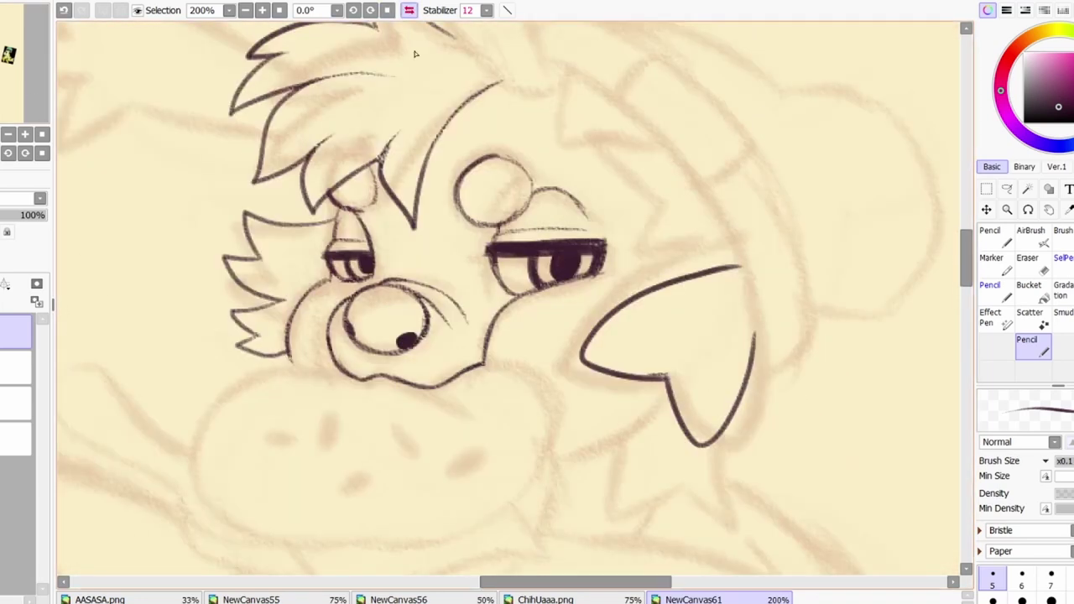
Try to ink the inner edge of the upper branching horn above the fringe
scroll(390, 47, "up", 3)
scroll(390, 47, "left", 4)
left_click_drag(525, 174, 406, 332)
key("ctrl+z")
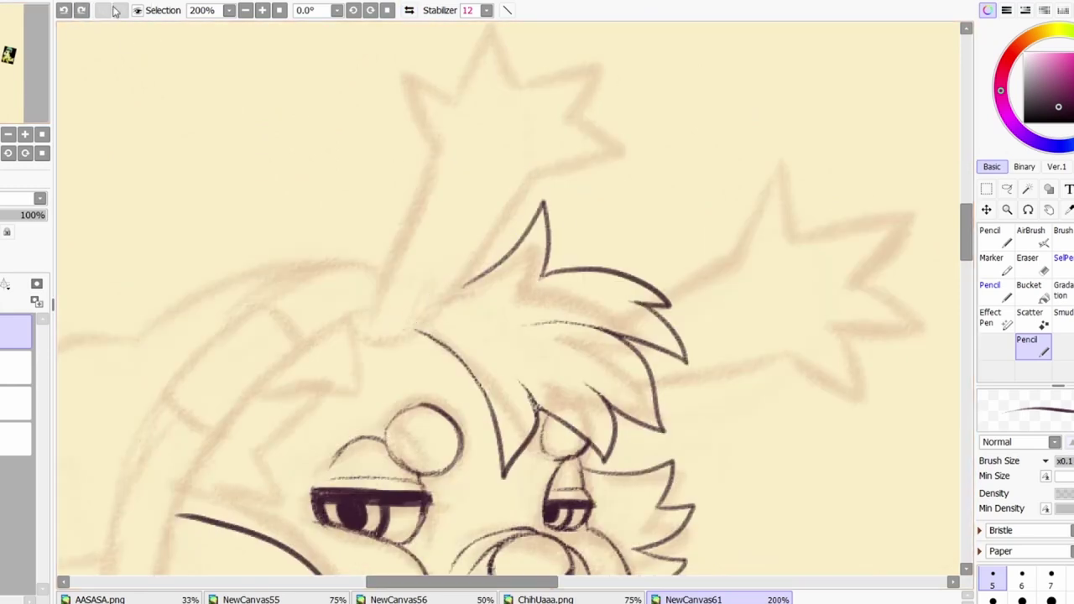
left_click_drag(460, 264, 377, 349)
key("ctrl+z")
left_click(262, 10)
scroll(508, 298, "down", 5)
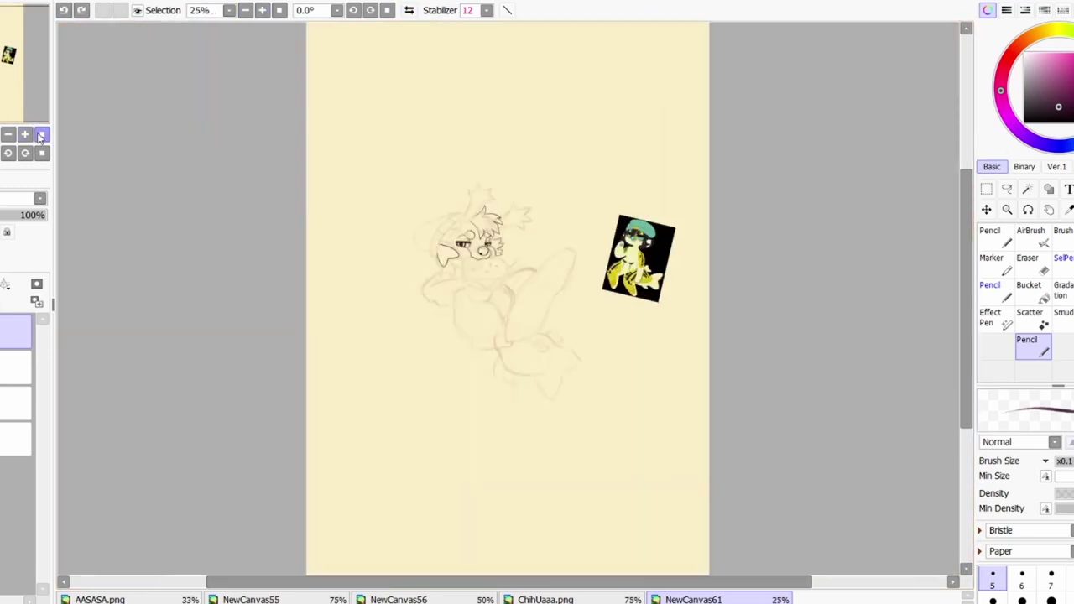
Ink the outline of the burger's top bun below the nose, with its bitten upper edge
scroll(508, 298, "up", 6)
mouse_move(415, 262)
left_mouse_down()
mouse_move(340, 302)
mouse_move(428, 423)
left_mouse_up()
mouse_move(561, 267)
left_mouse_down()
mouse_move(718, 361)
mouse_move(709, 393)
left_mouse_up()
mouse_move(407, 432)
left_mouse_down()
mouse_move(669, 422)
mouse_move(712, 365)
left_mouse_up()
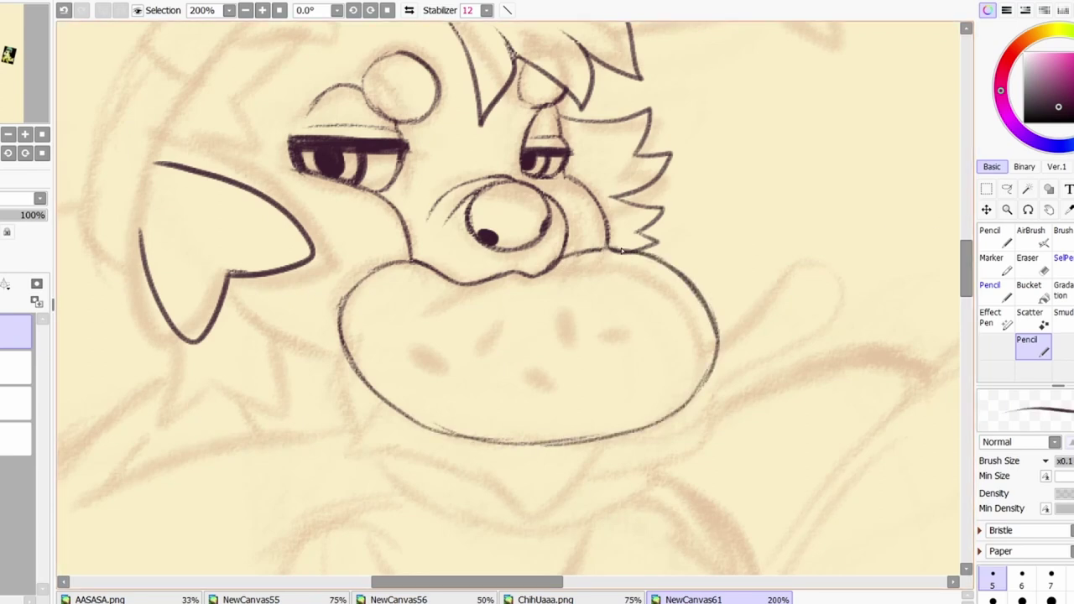
Ink the pointed cheese slice and the filling slice beside it beneath the top bun
mouse_move(386, 406)
left_mouse_down()
mouse_move(414, 452)
mouse_move(468, 456)
mouse_move(532, 498)
mouse_move(557, 494)
mouse_move(568, 477)
mouse_move(681, 454)
mouse_move(686, 424)
mouse_move(843, 311)
left_mouse_up()
key("ctrl+z")
left_click_drag(681, 413, 683, 461)
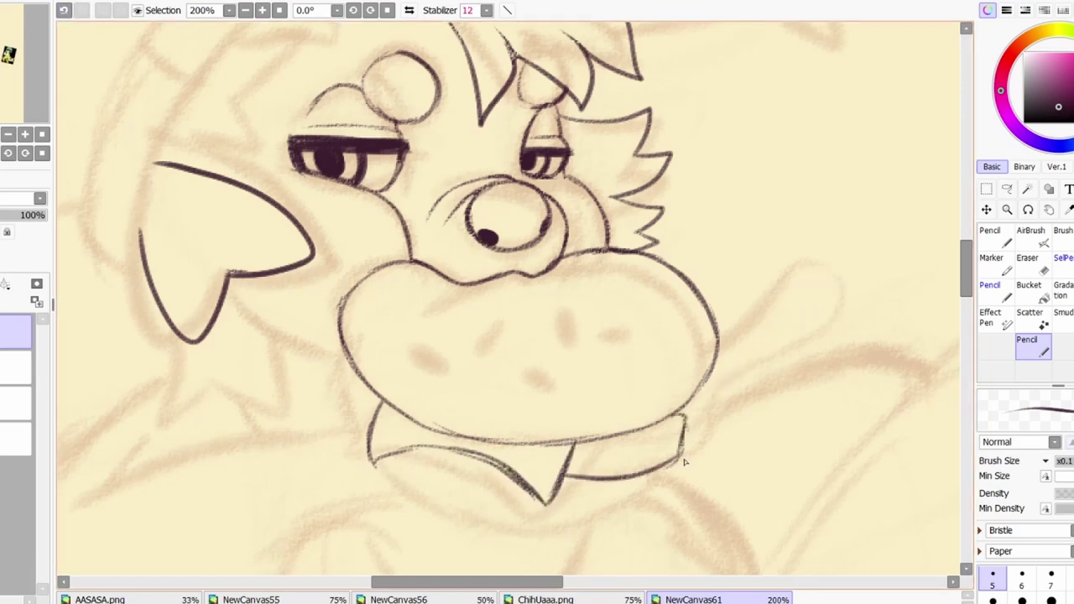
Ink the sauce splash rising from the bun's far side, the filling edge below it and a round droplet above
mouse_move(719, 347)
left_mouse_down()
mouse_move(796, 319)
mouse_move(724, 427)
mouse_move(682, 449)
left_mouse_up()
left_click_drag(738, 369, 723, 390)
left_click_drag(724, 224, 737, 212)
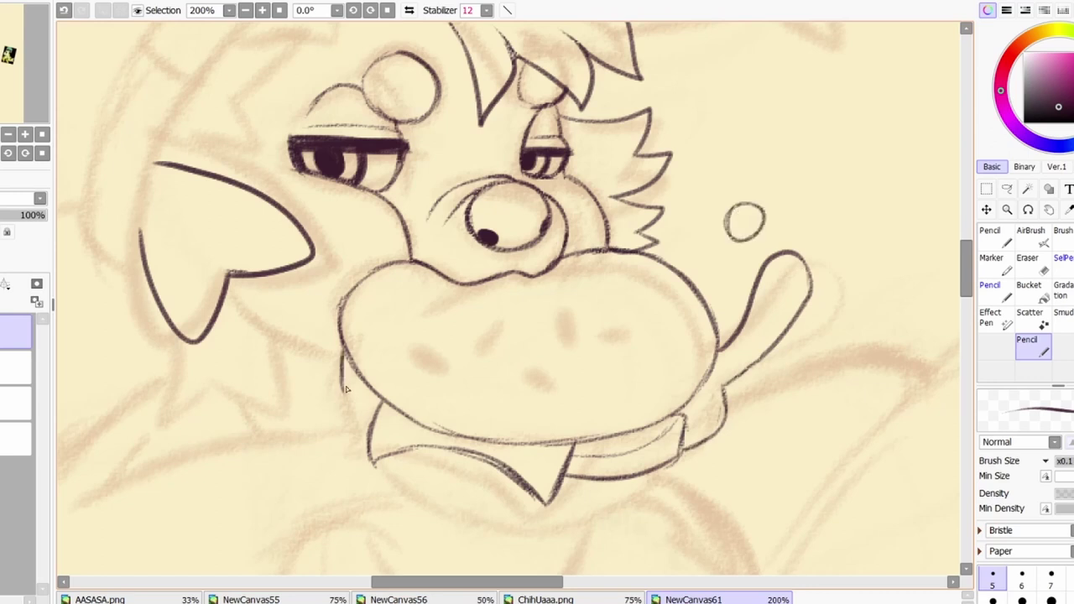
Mirror the view and ink the ruffled lettuce along both ends and the underside of the cheese
key("h")
mouse_move(360, 472)
left_mouse_down()
mouse_move(437, 504)
mouse_move(507, 476)
mouse_move(628, 461)
mouse_move(678, 383)
left_mouse_up()
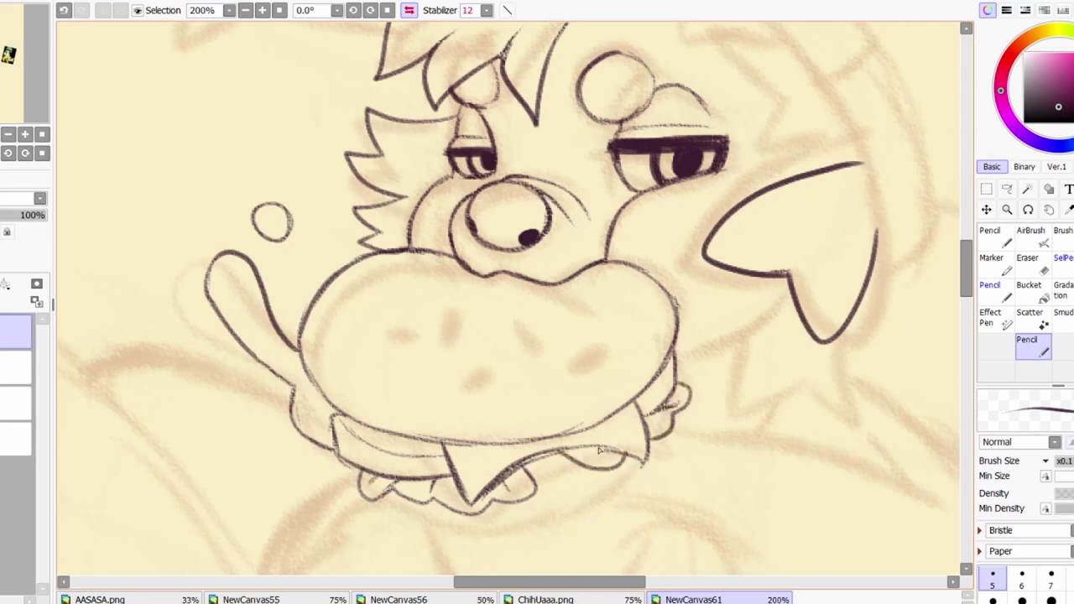
left_click_drag(599, 450, 646, 460)
left_click_drag(535, 491, 575, 475)
Ink the rounded bottom bun and its inner contour beneath the ruffled lettuce
mouse_move(331, 484)
left_mouse_down()
mouse_move(401, 522)
mouse_move(473, 522)
left_mouse_up()
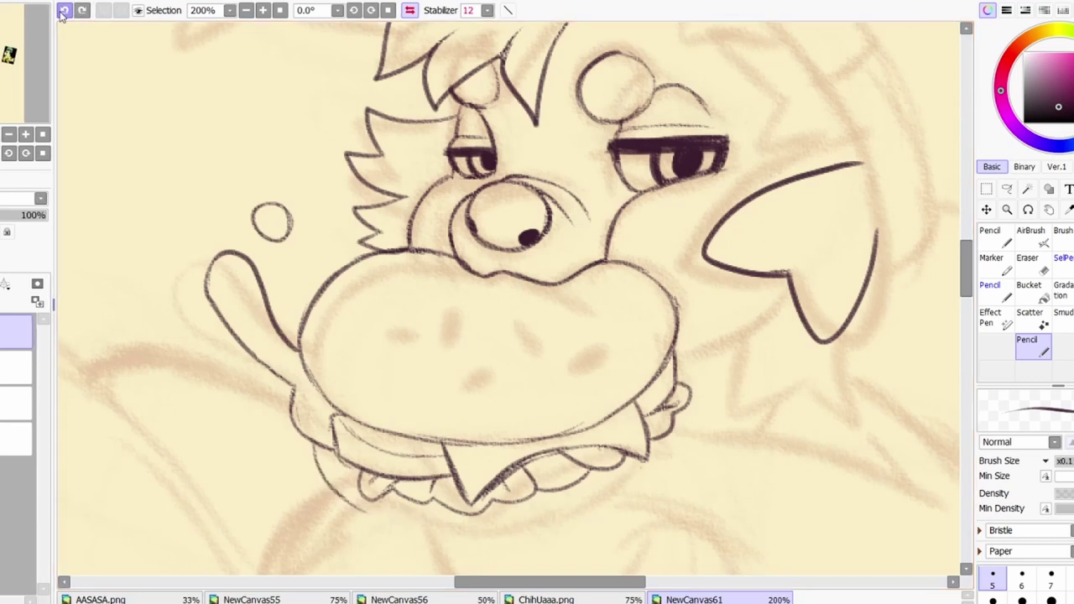
mouse_move(402, 499)
left_mouse_down()
mouse_move(379, 534)
mouse_move(534, 490)
left_mouse_up()
mouse_move(370, 507)
left_mouse_down()
mouse_move(401, 550)
mouse_move(591, 491)
left_mouse_up()
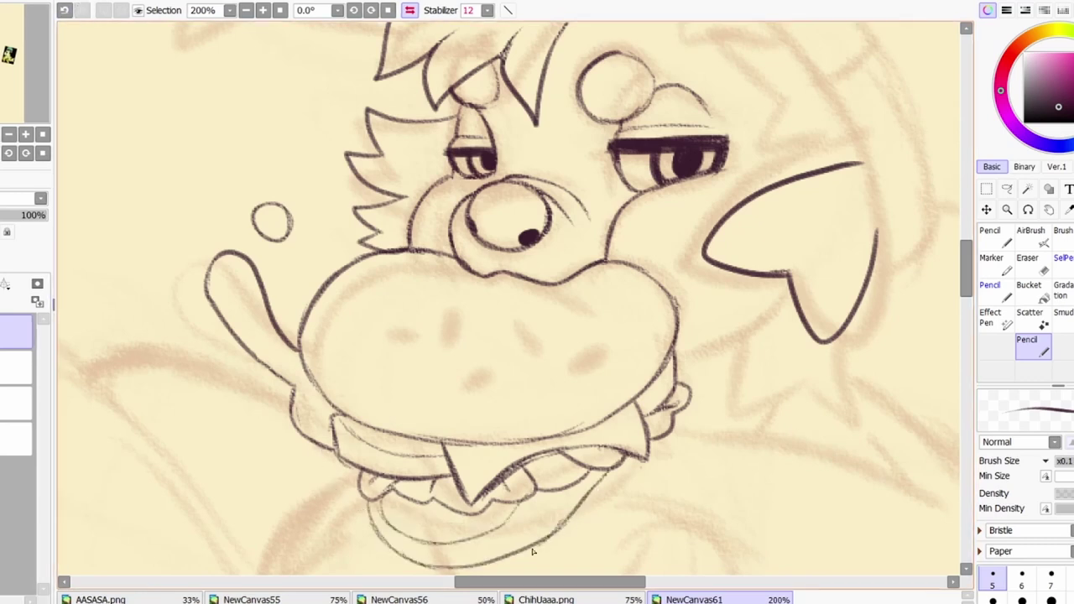
left_click_drag(532, 550, 661, 437)
key("ctrl+z")
key("ctrl+z")
key("ctrl+z")
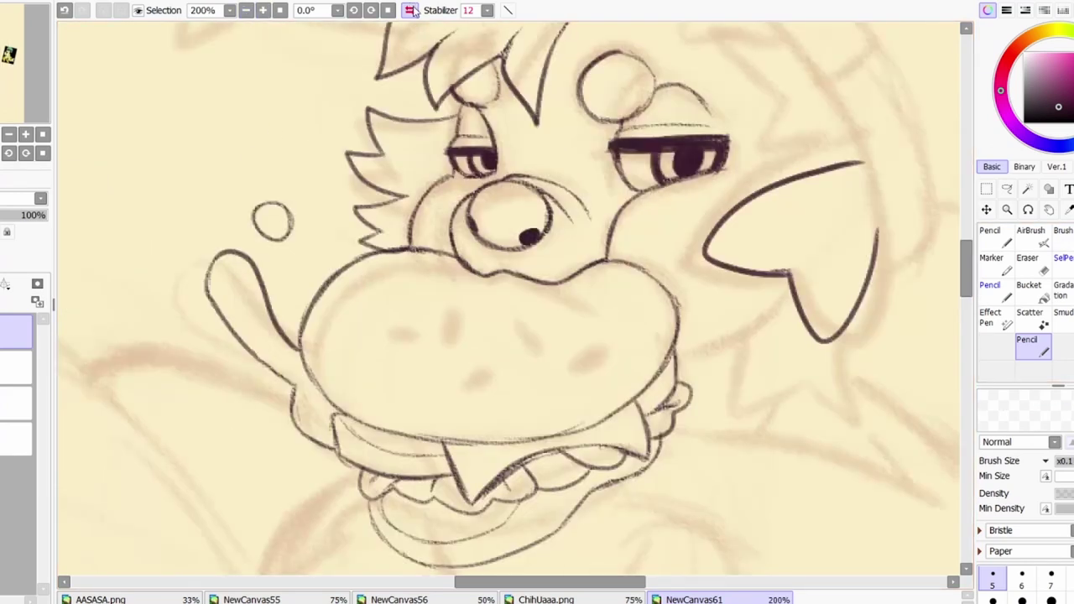
Unmirror the view and ink short crease lines on the top bun where the muzzle presses into it
left_click(409, 9)
left_click_drag(564, 339, 607, 321)
key("ctrl+z")
left_click_drag(415, 327, 452, 295)
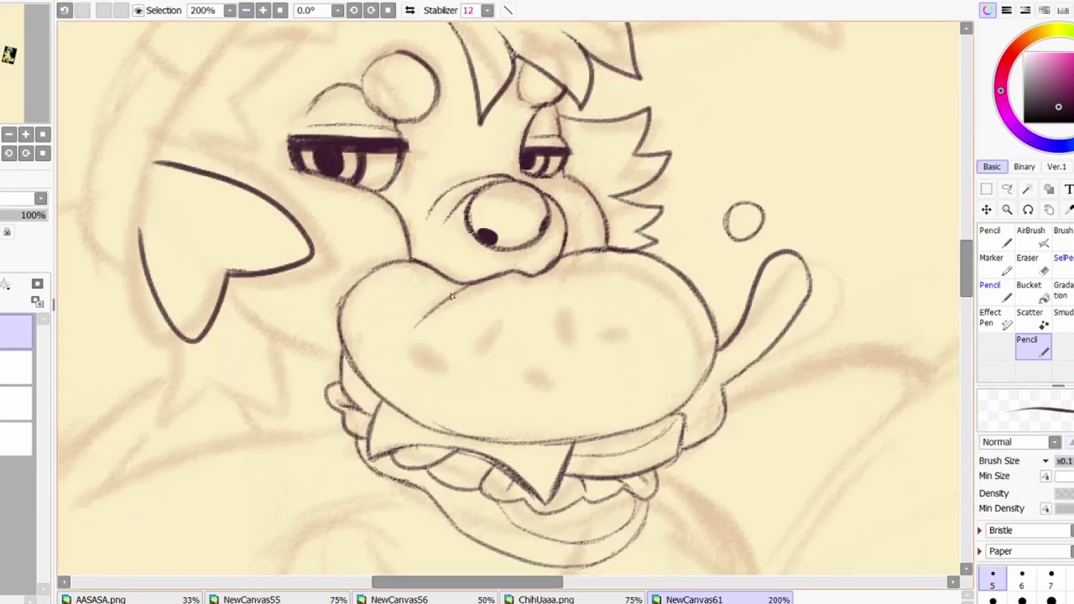
key("ctrl+z")
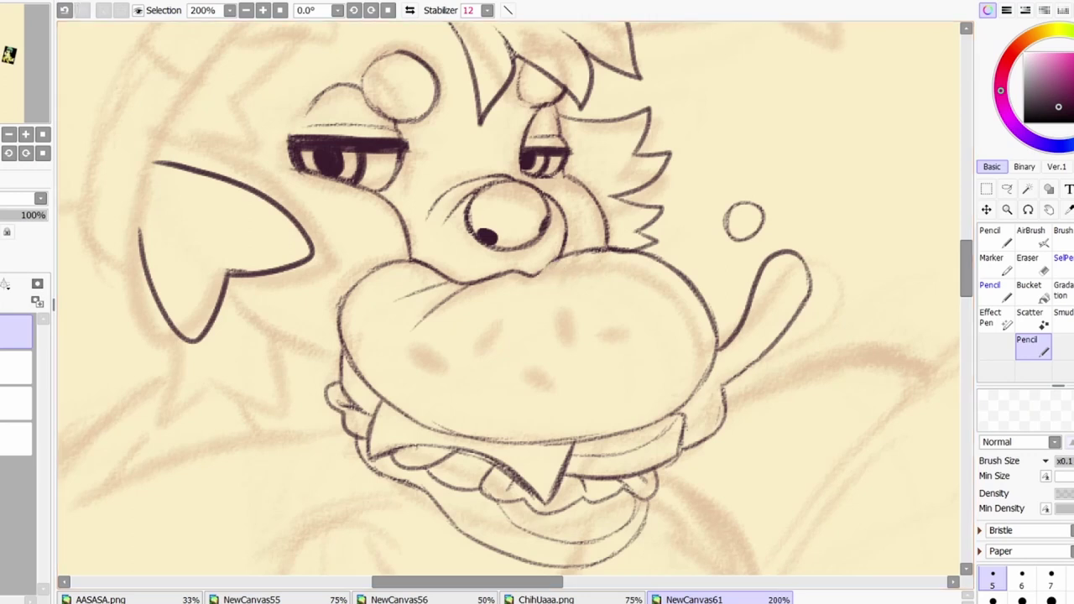
mouse_move(557, 264)
left_mouse_down()
mouse_move(532, 279)
mouse_move(577, 305)
mouse_move(518, 291)
left_mouse_up()
Ink thick, short sesame seeds across the top bun and two loose seeds flying off above the droplet
left_click_drag(603, 289, 629, 292)
mouse_move(562, 319)
left_mouse_down()
mouse_move(568, 340)
mouse_move(644, 342)
left_mouse_up()
left_click_drag(668, 298, 676, 319)
left_click_drag(488, 360, 508, 376)
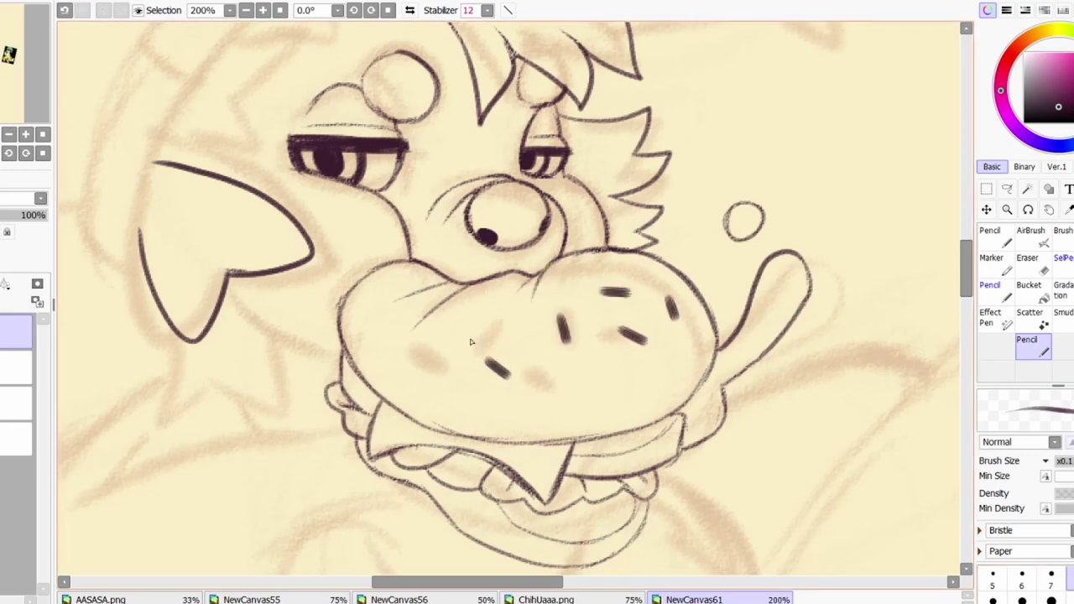
left_click_drag(392, 335, 406, 359)
left_click_drag(467, 340, 487, 327)
left_click_drag(712, 139, 724, 164)
left_click_drag(797, 148, 824, 133)
key("minus")
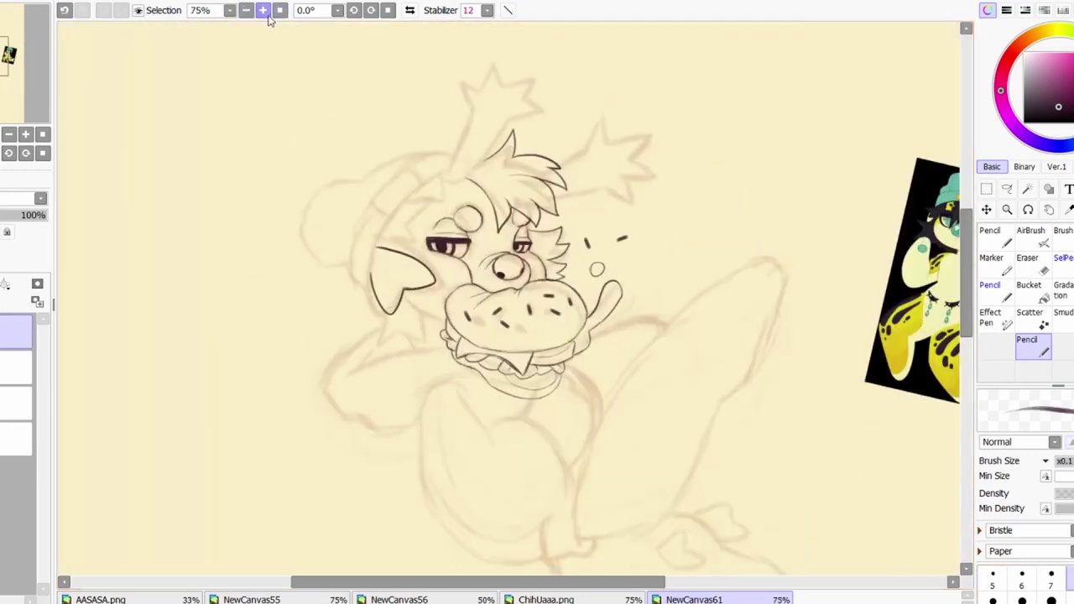
Ink the beanie's curved brim and rounded, drooping crown above the near ear with brush size 5
left_click(992, 577)
key("h")
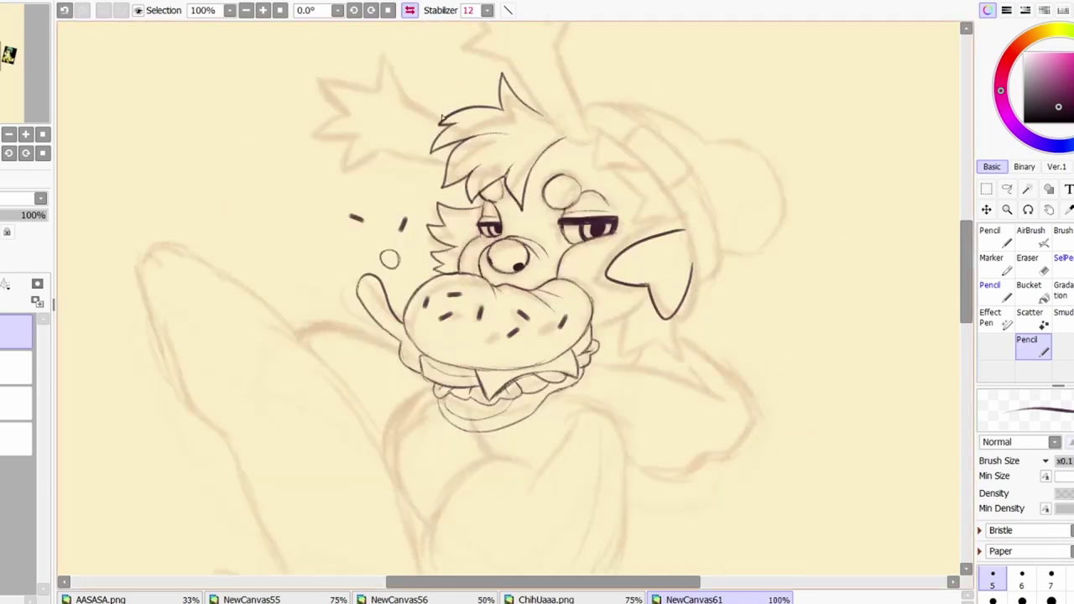
key("plus")
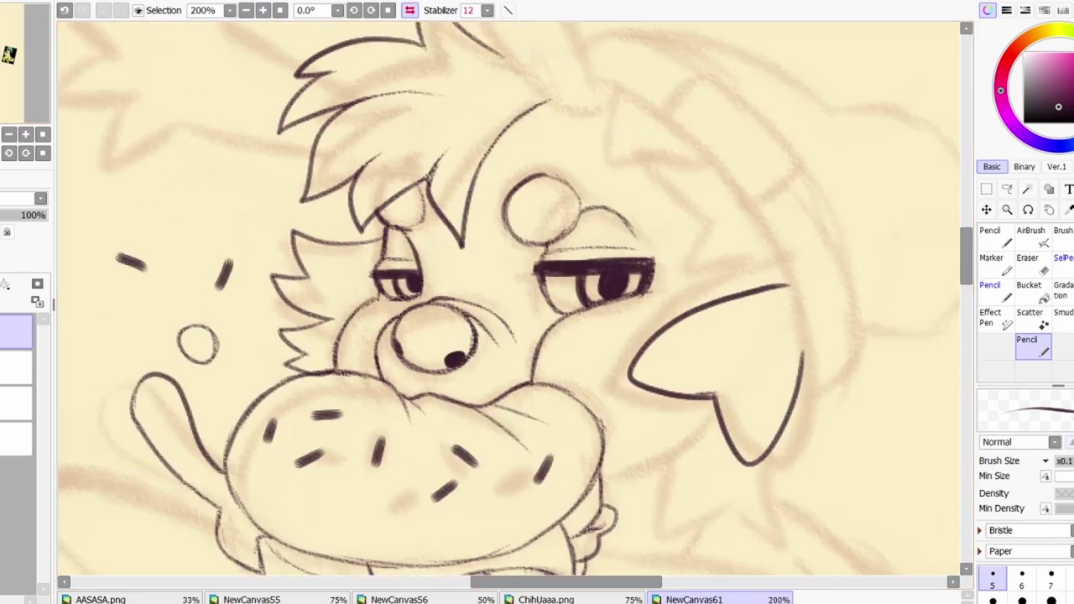
key("h")
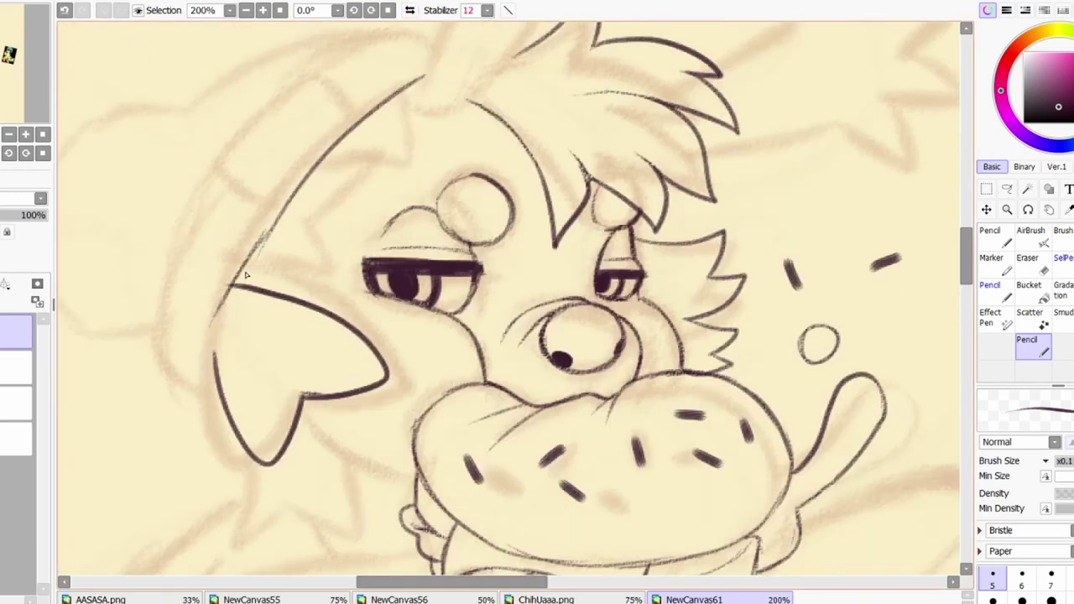
mouse_move(273, 220)
left_mouse_down()
mouse_move(214, 360)
mouse_move(292, 462)
left_mouse_up()
mouse_move(517, 138)
left_mouse_down()
mouse_move(396, 157)
mouse_move(288, 284)
mouse_move(254, 432)
mouse_move(290, 511)
left_mouse_up()
mouse_move(437, 126)
left_mouse_down()
mouse_move(244, 198)
mouse_move(144, 254)
mouse_move(200, 428)
mouse_move(252, 470)
left_mouse_up()
left_click_drag(220, 277, 223, 424)
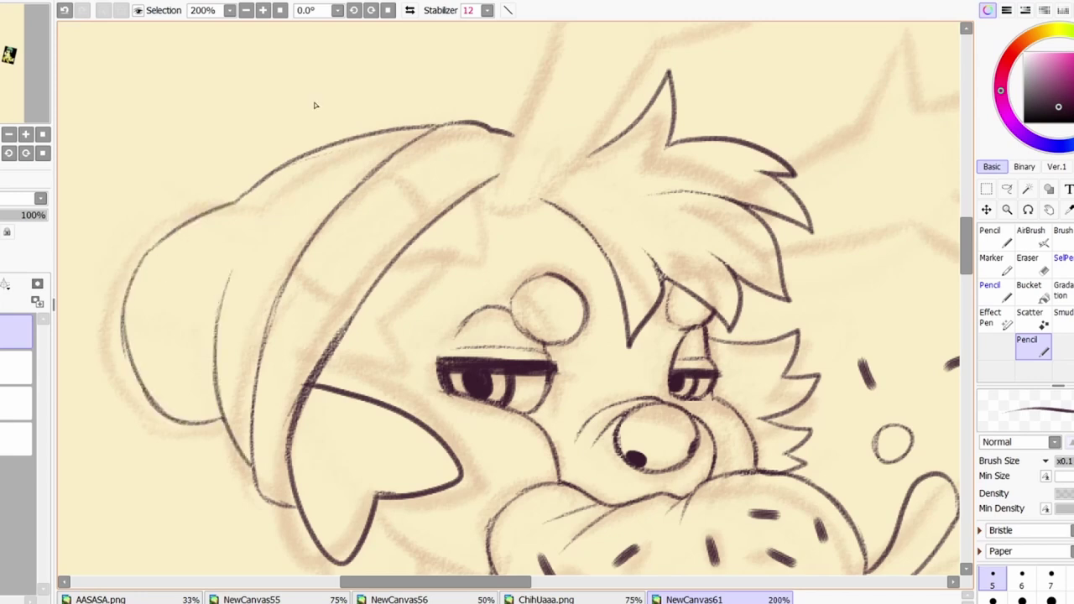
Ink the spiky fur under the beanie's brim and the jagged cheek fur below the near ear
left_click(410, 9)
key("h")
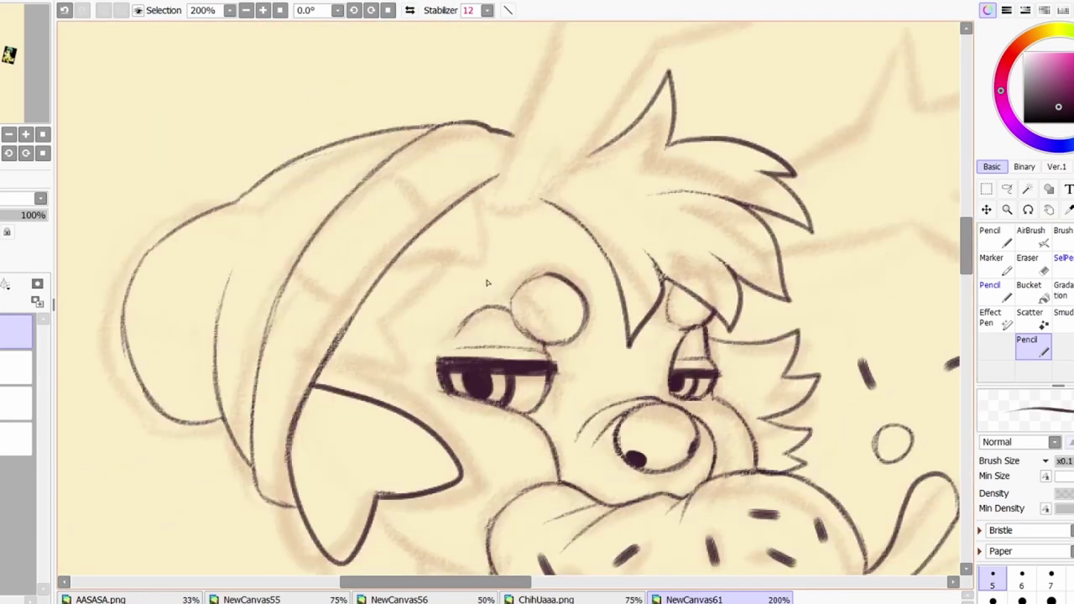
mouse_move(331, 362)
left_mouse_down()
mouse_move(423, 356)
mouse_move(391, 294)
mouse_move(458, 211)
left_mouse_up()
key("ctrl+z")
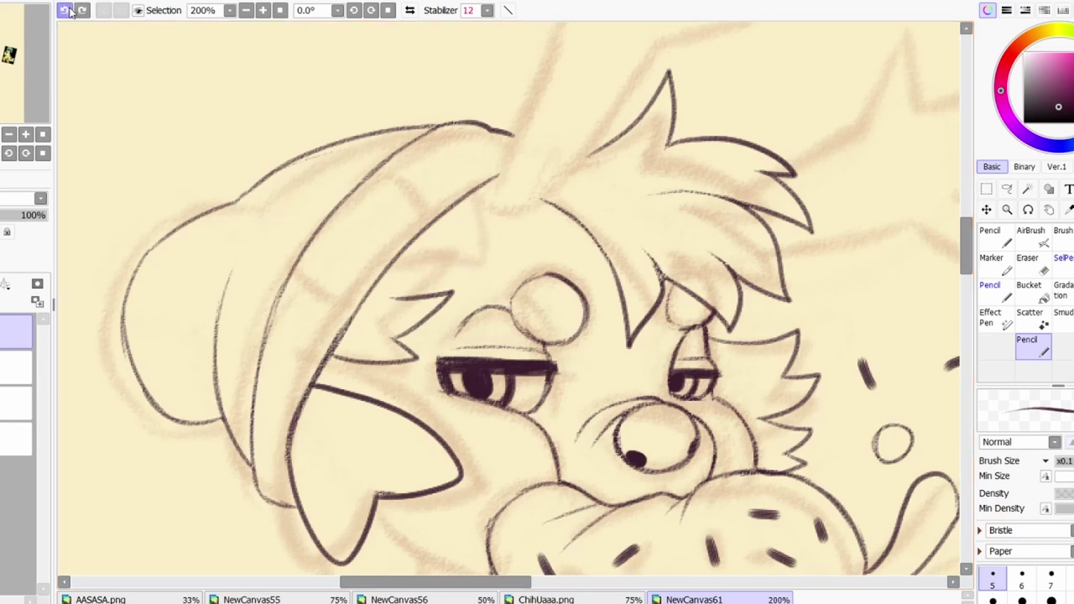
key("ctrl+z")
left_click_drag(391, 269, 420, 415)
left_click_drag(405, 238, 382, 91)
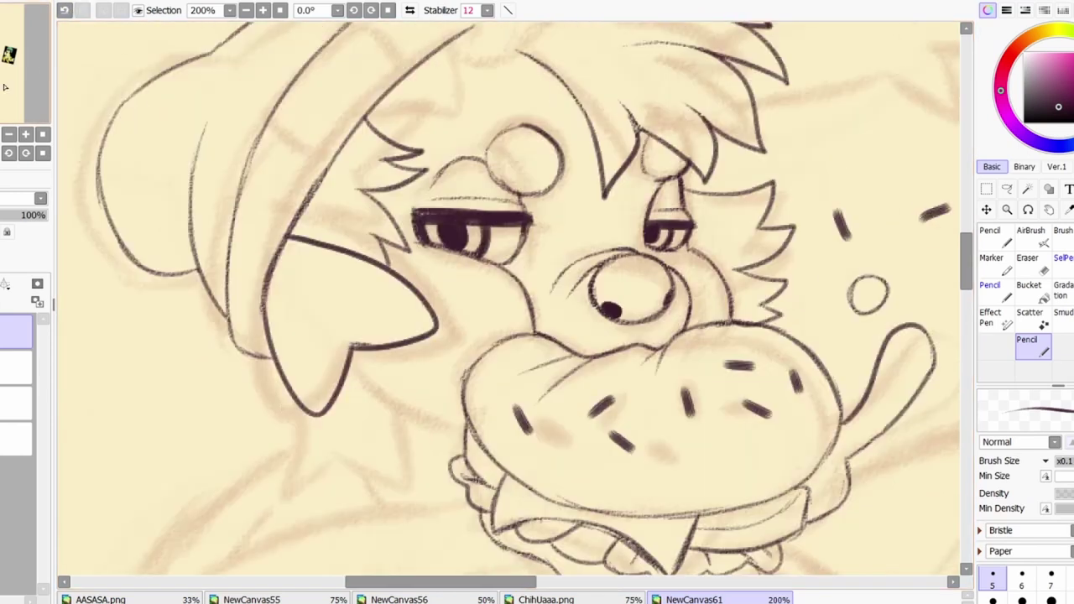
mouse_move(252, 428)
left_mouse_down()
mouse_move(353, 489)
mouse_move(370, 382)
mouse_move(351, 361)
left_mouse_up()
key("h")
scroll(336, 251, "down", 4)
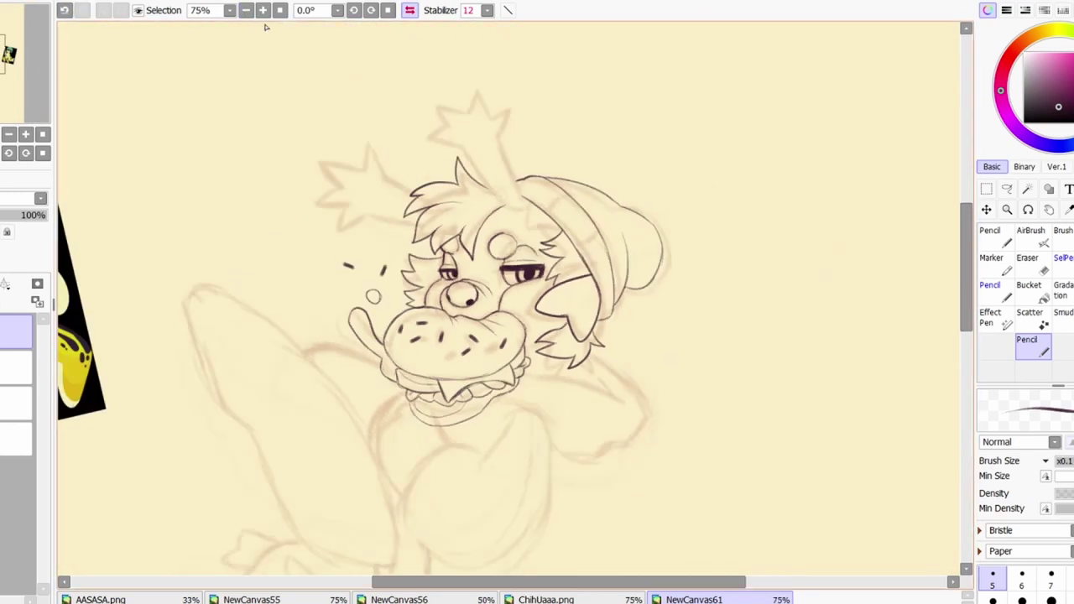
Ink the bent near leg below the burger, with the rounded form overlapping it and its inner fold lines
key("h")
left_click_drag(335, 252, 218, 118)
scroll(250, 259, "up", 3)
mouse_move(195, 262)
left_mouse_down()
mouse_move(189, 335)
mouse_move(312, 563)
mouse_move(431, 345)
mouse_move(327, 334)
mouse_move(369, 415)
mouse_move(375, 478)
left_mouse_up()
left_click_drag(370, 404, 401, 477)
left_click_drag(215, 247, 306, 522)
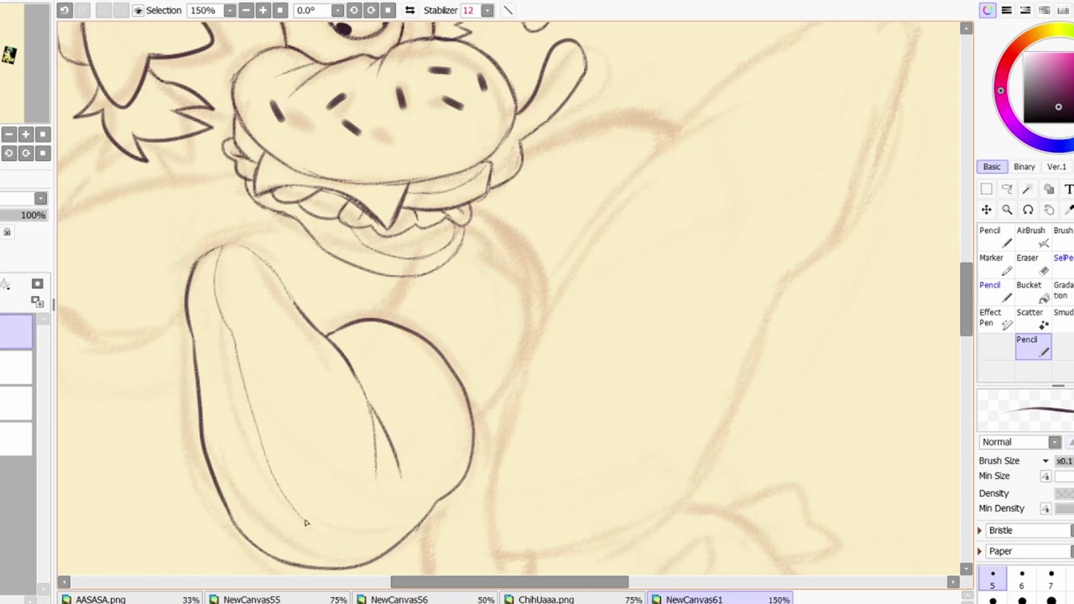
left_click_drag(346, 324, 312, 383)
scroll(527, 218, "down", 3)
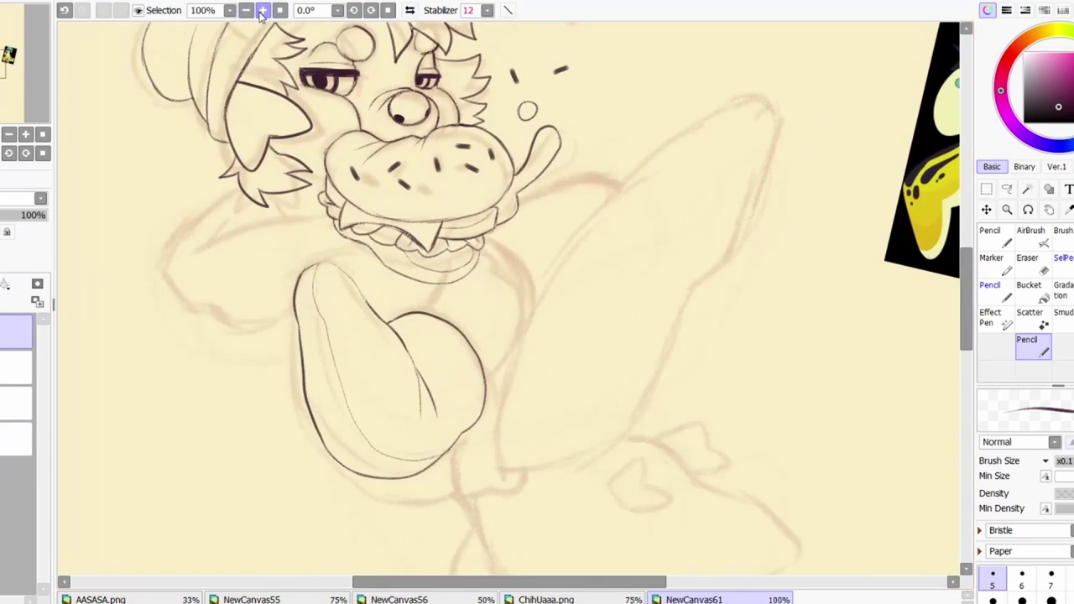
Ink the long raised leg with small toe lines at its tip, and the short flap between the legs
key("ctrl+z")
mouse_move(509, 379)
left_mouse_down()
mouse_move(554, 273)
mouse_move(634, 174)
mouse_move(649, 178)
left_mouse_up()
key("ctrl+z")
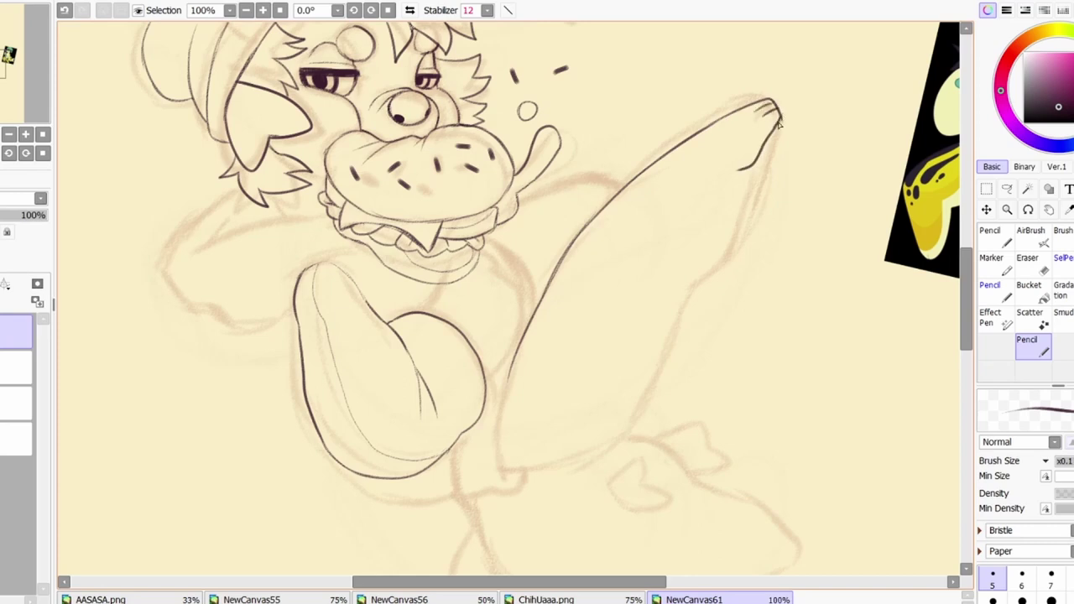
mouse_move(740, 170)
left_mouse_down()
mouse_move(648, 345)
mouse_move(505, 471)
left_mouse_up()
key("h")
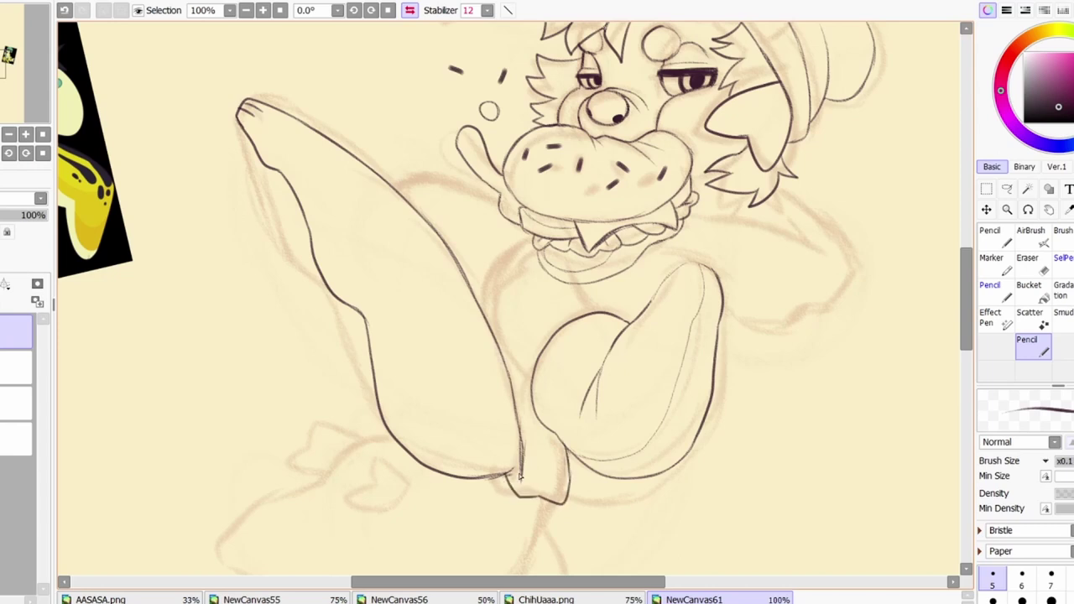
key("h")
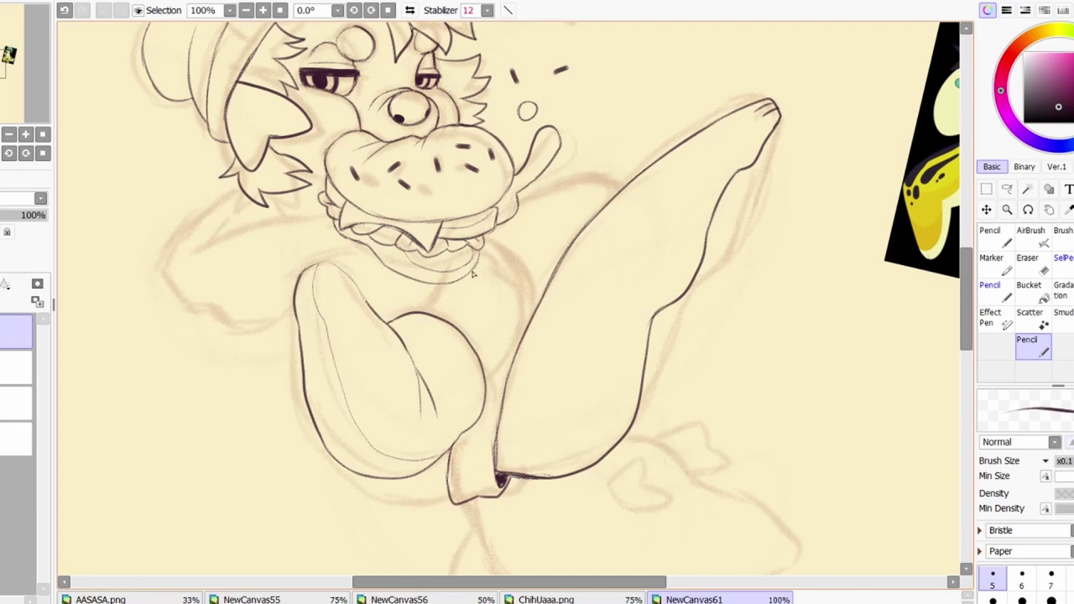
Ink the torso contours between burger and raised leg, and the wavy underside below the bent leg
left_click_drag(476, 306, 512, 294)
key("ctrl+z")
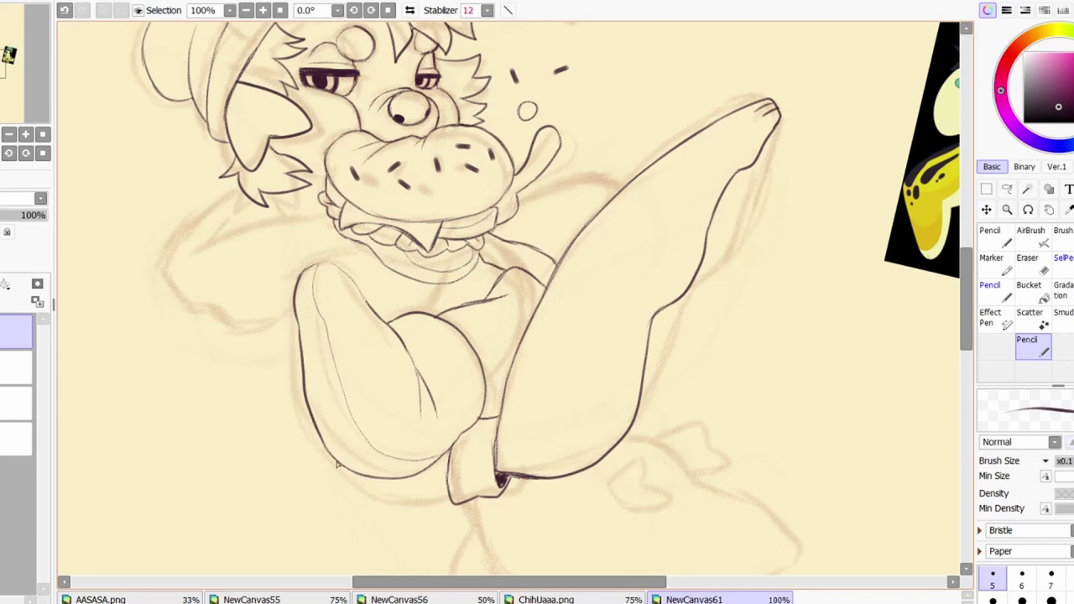
key("h")
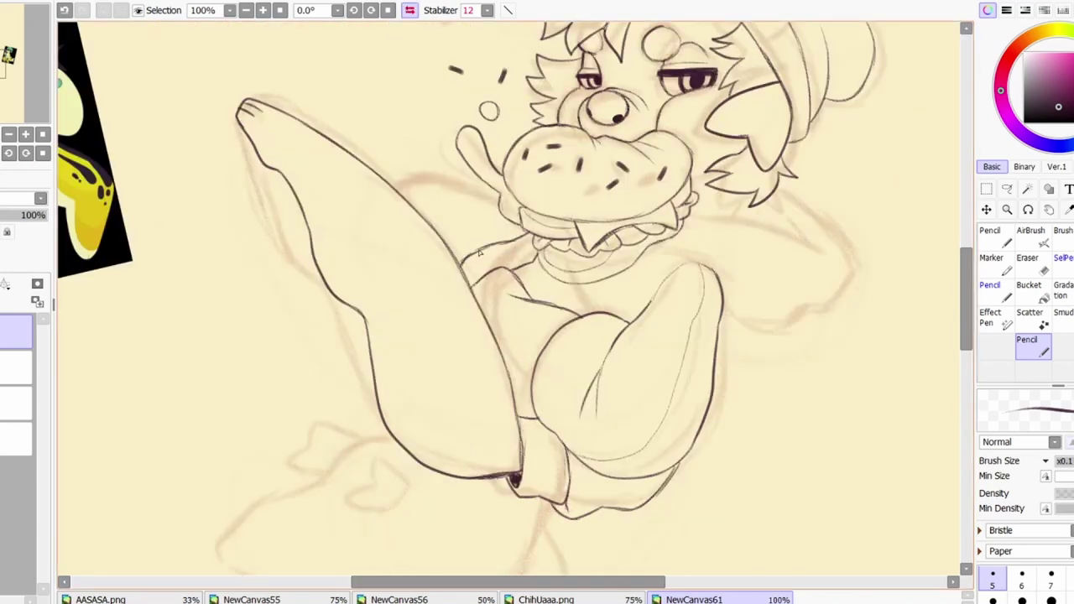
key("h")
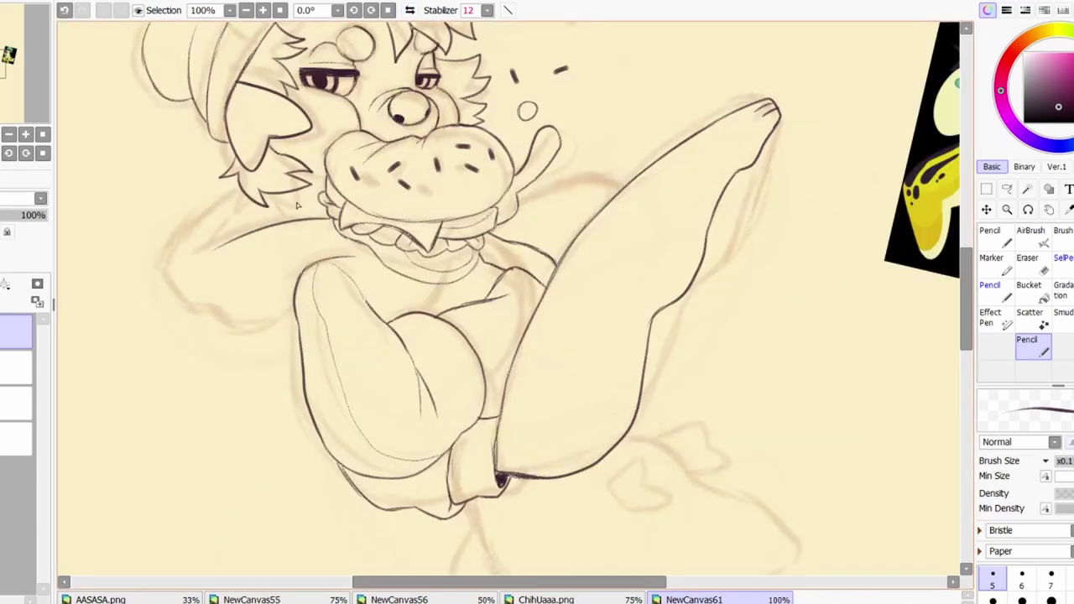
Ink the bent arm beside the cheek fur, with its rounded elbow, lower contour and inner fold
key("h")
left_click_drag(777, 191, 855, 293)
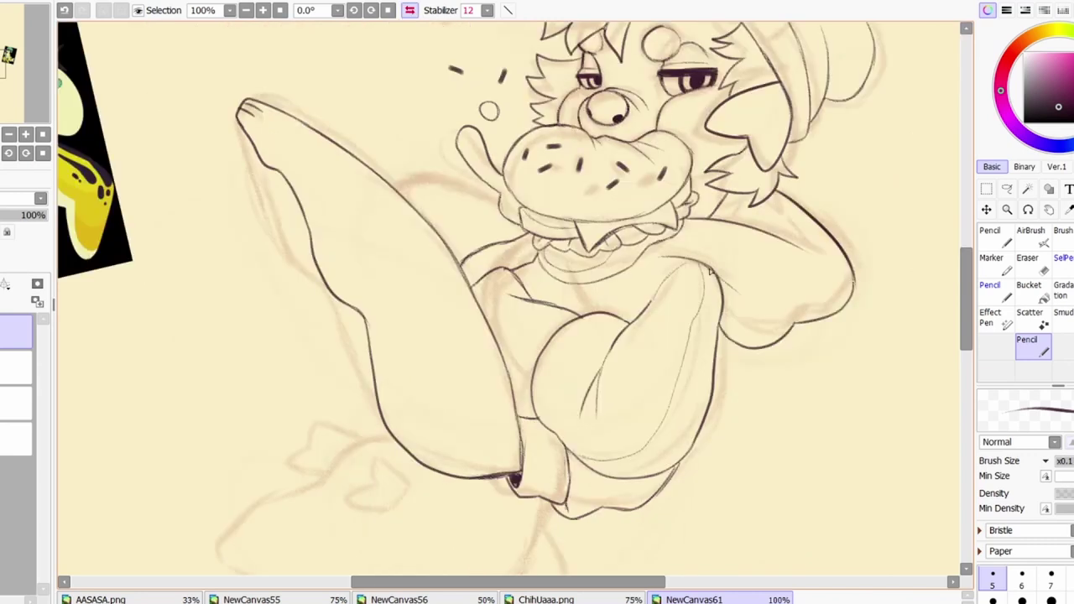
left_click(410, 11)
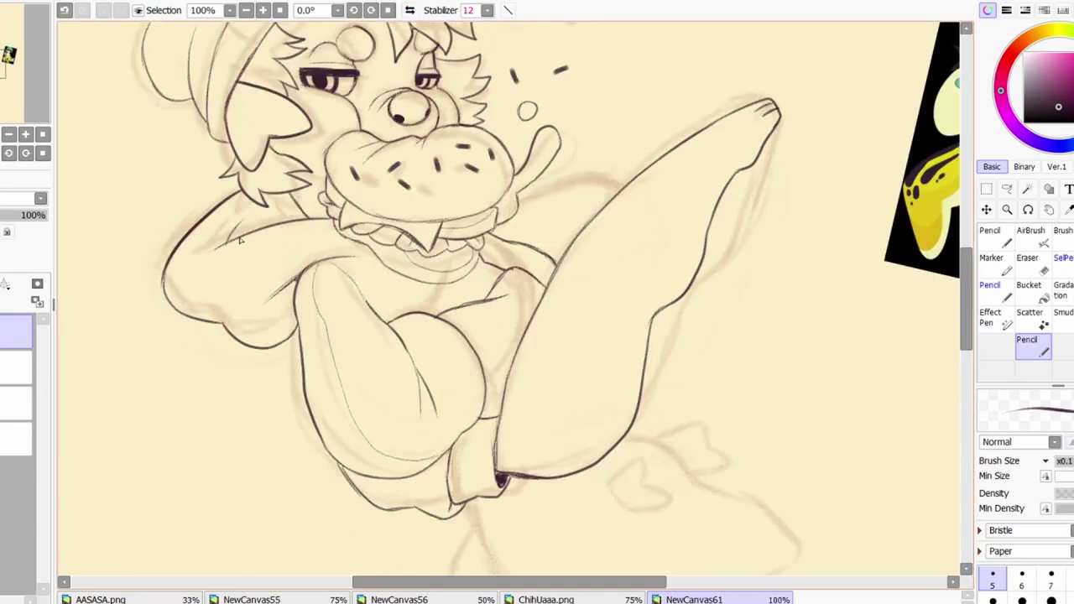
left_click_drag(218, 250, 238, 249)
Try to ink a rounded tail outline behind the raised leg in the mirrored view
key("h")
left_click_drag(248, 263, 332, 392)
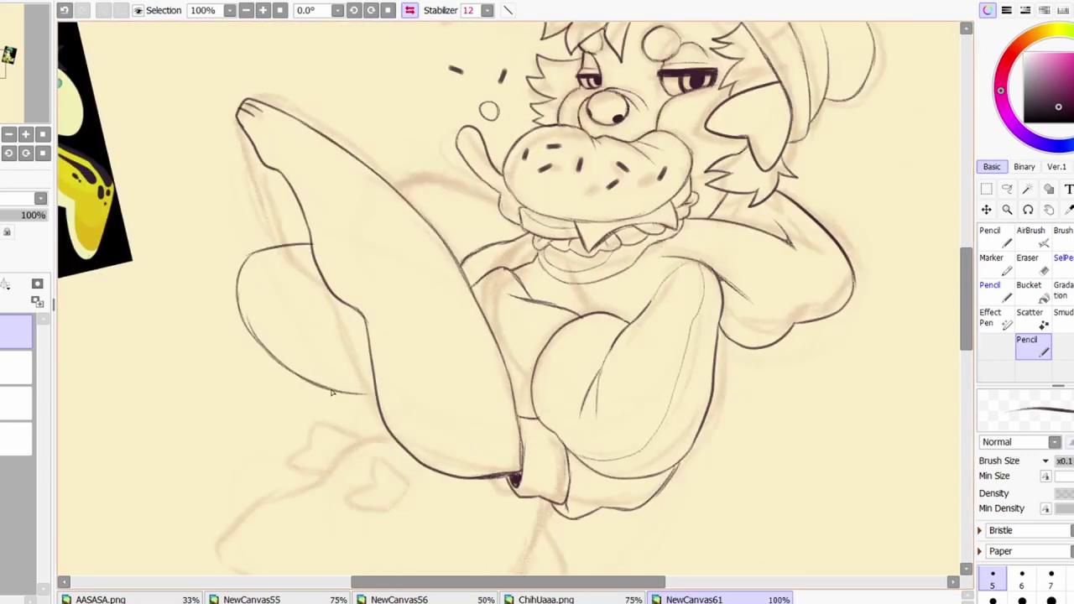
key("ctrl+z")
key("ctrl+z")
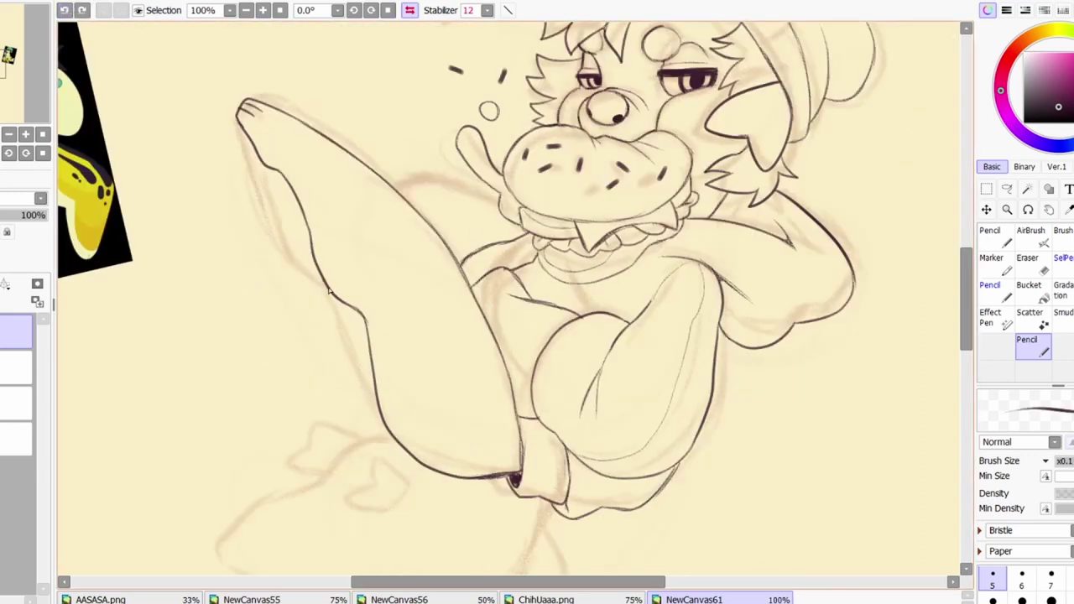
Try to ink a lower, larger tail curve behind the raised leg, with an inner fold and narrowing end
left_click_drag(327, 288, 245, 365)
left_click_drag(277, 406, 386, 508)
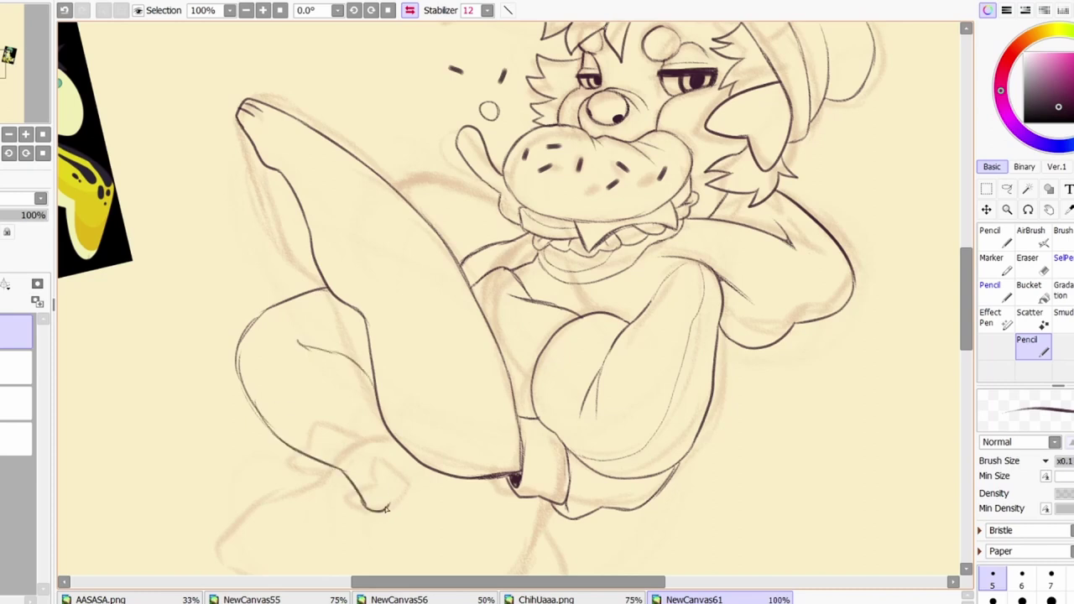
left_click(410, 10)
left_click(409, 10)
key("ctrl+z")
key("ctrl+z")
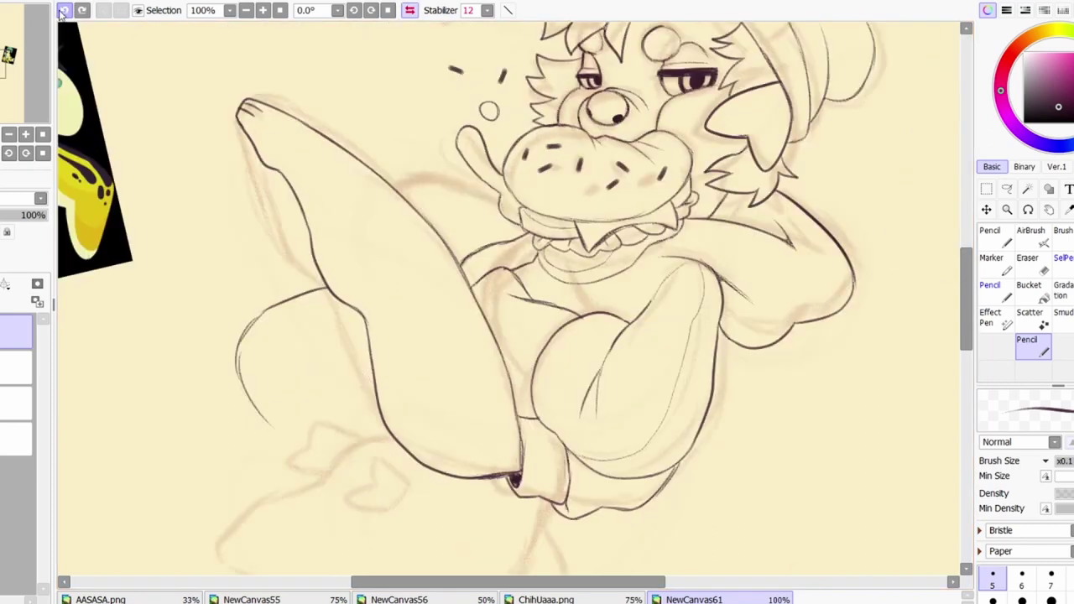
Switch to the sketch pencil on the 20% opacity sketch layer and rough in a large rounded tail behind the raised leg
left_click(991, 287)
left_click_drag(251, 287, 211, 361)
left_click_drag(337, 290, 496, 407)
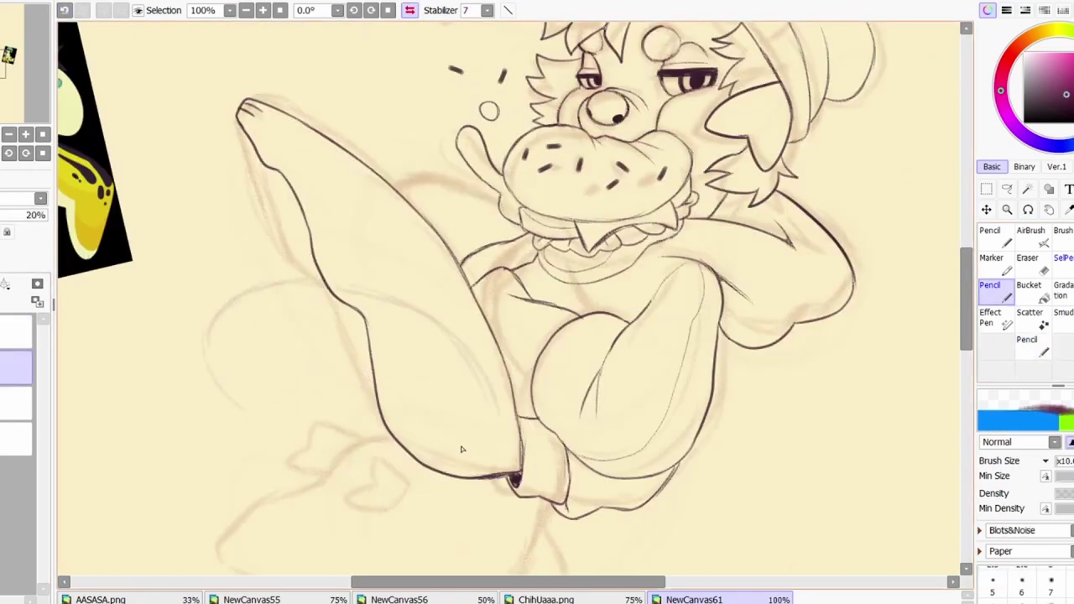
left_click_drag(341, 448, 264, 377)
scroll(310, 176, "down", 5)
key("h")
scroll(719, 364, "up", 5)
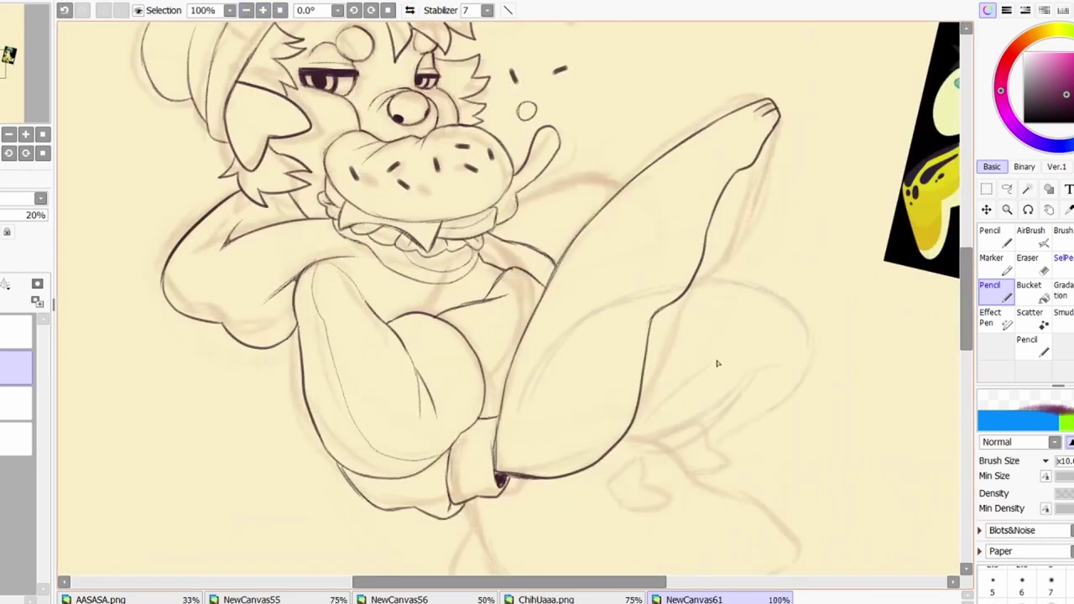
Erase the rough rounded tail from the sketch and rough in a bent second leg with a narrow foot behind the raised leg
key("e")
mouse_move(739, 386)
left_mouse_down()
mouse_move(719, 372)
mouse_move(775, 266)
mouse_move(722, 234)
left_mouse_up()
key("e")
left_click(409, 10)
mouse_move(305, 282)
left_mouse_down()
mouse_move(252, 353)
mouse_move(210, 478)
mouse_move(368, 403)
mouse_move(204, 479)
mouse_move(222, 424)
left_mouse_up()
key("h")
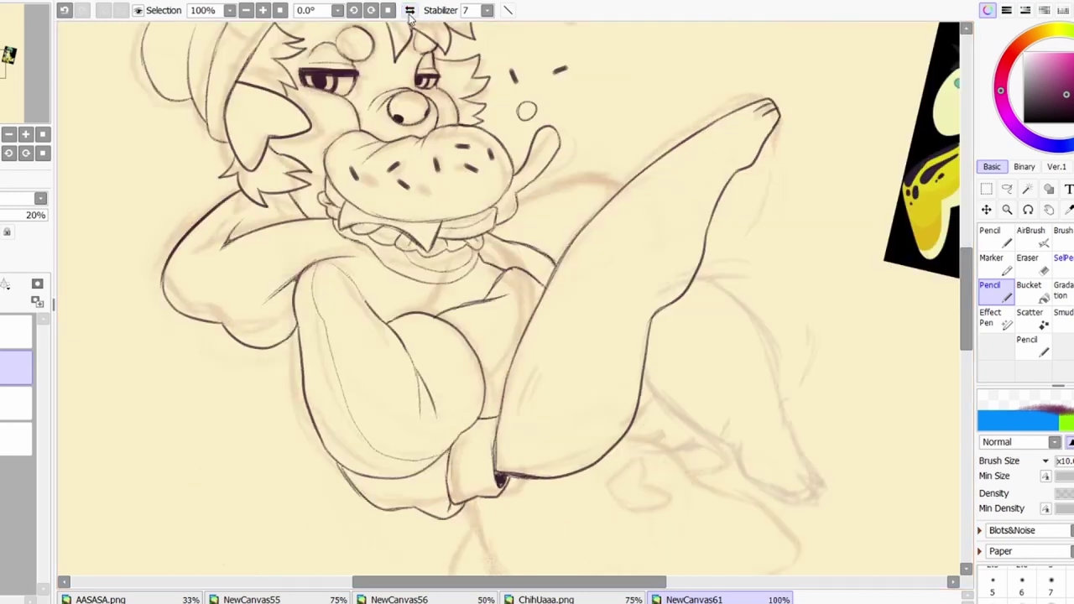
mouse_move(616, 299)
left_mouse_down()
mouse_move(755, 304)
mouse_move(776, 319)
mouse_move(821, 495)
left_mouse_up()
left_click_drag(658, 410, 806, 504)
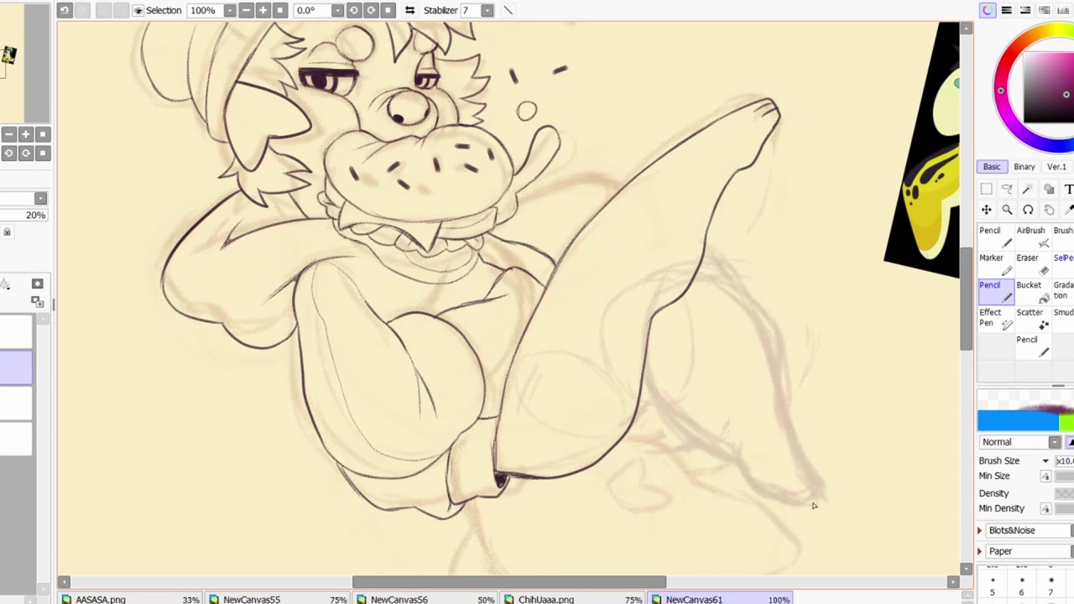
left_click(246, 10)
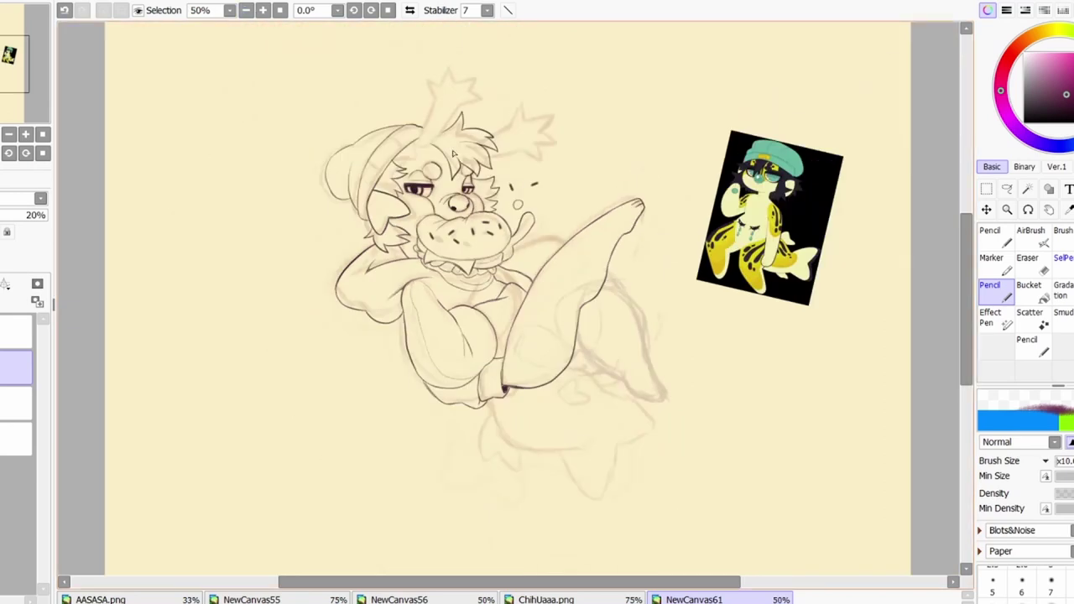
key("h")
scroll(303, 204, "up", 2)
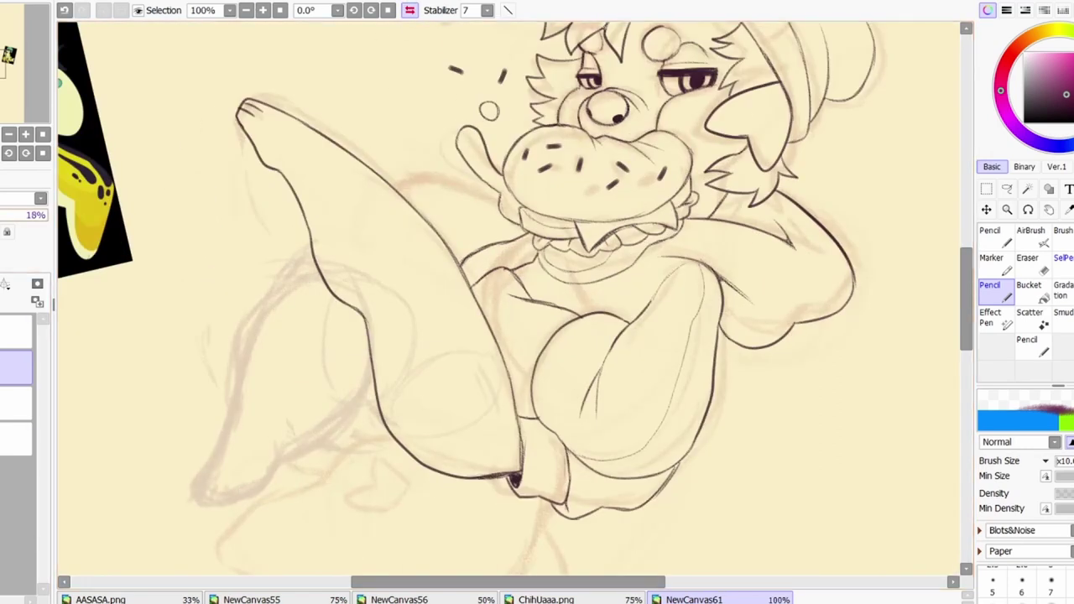
Ink the second leg on the line art layer with the fine pencil, outlining its underside, outer contour and rounded foot tip
left_click(17, 331)
left_click(1027, 344)
key("h")
scroll(129, 43, "up", 1)
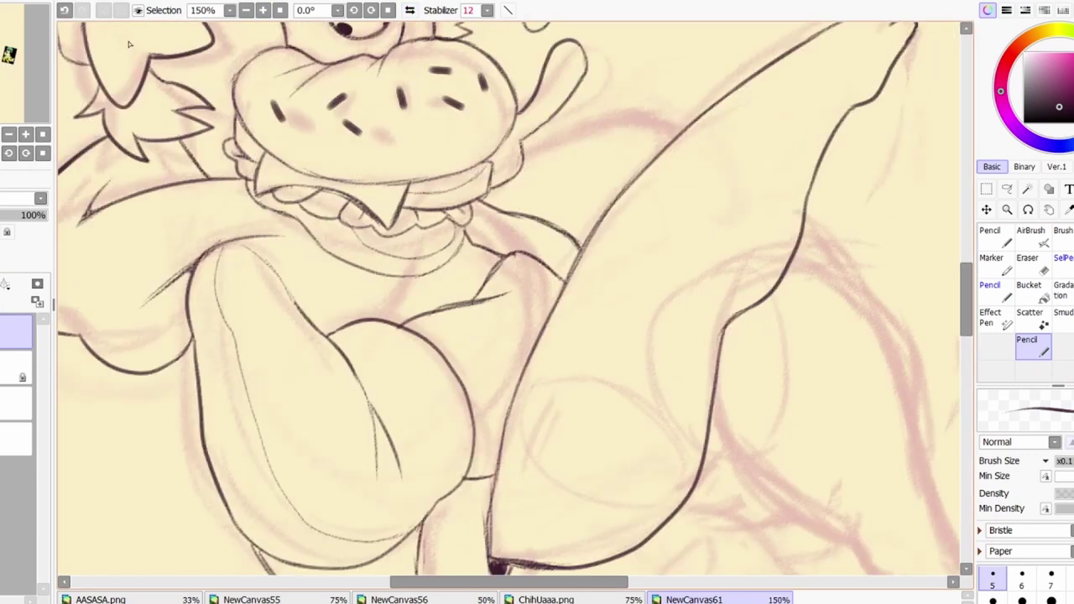
left_click_drag(772, 430, 378, 304)
mouse_move(325, 267)
left_mouse_down()
mouse_move(385, 355)
mouse_move(574, 482)
mouse_move(517, 361)
left_mouse_up()
key("ctrl+z")
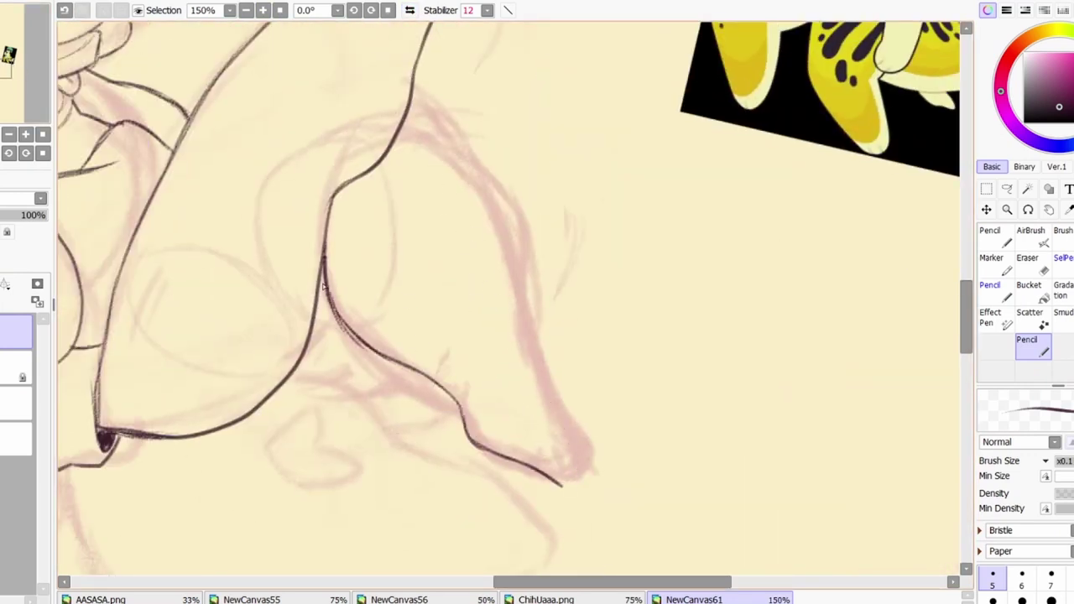
mouse_move(411, 107)
left_mouse_down()
mouse_move(475, 190)
mouse_move(506, 260)
mouse_move(576, 462)
mouse_move(560, 484)
left_mouse_up()
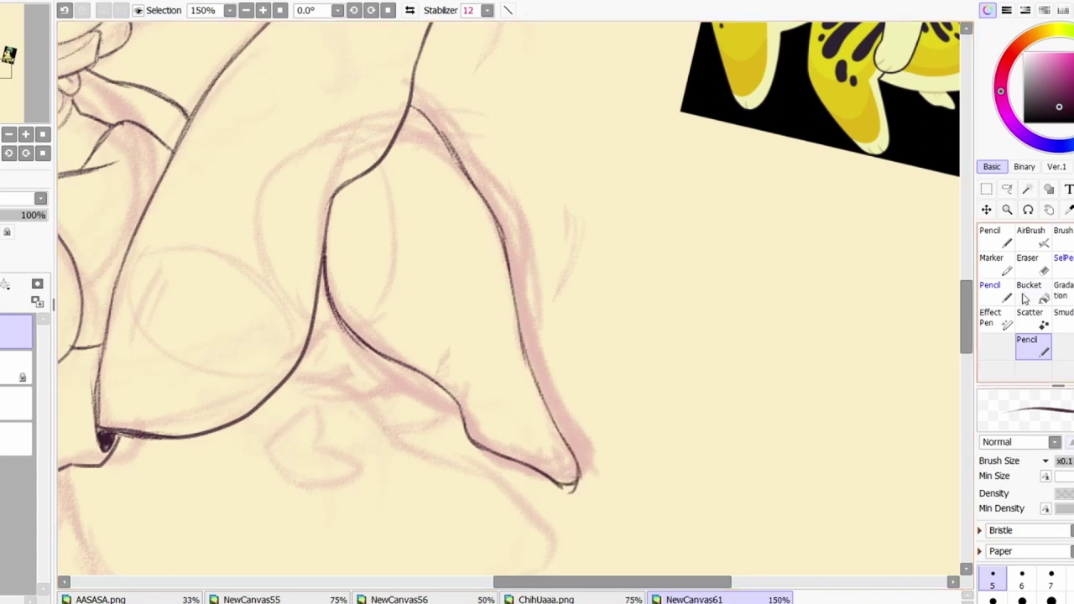
key("ctrl+z")
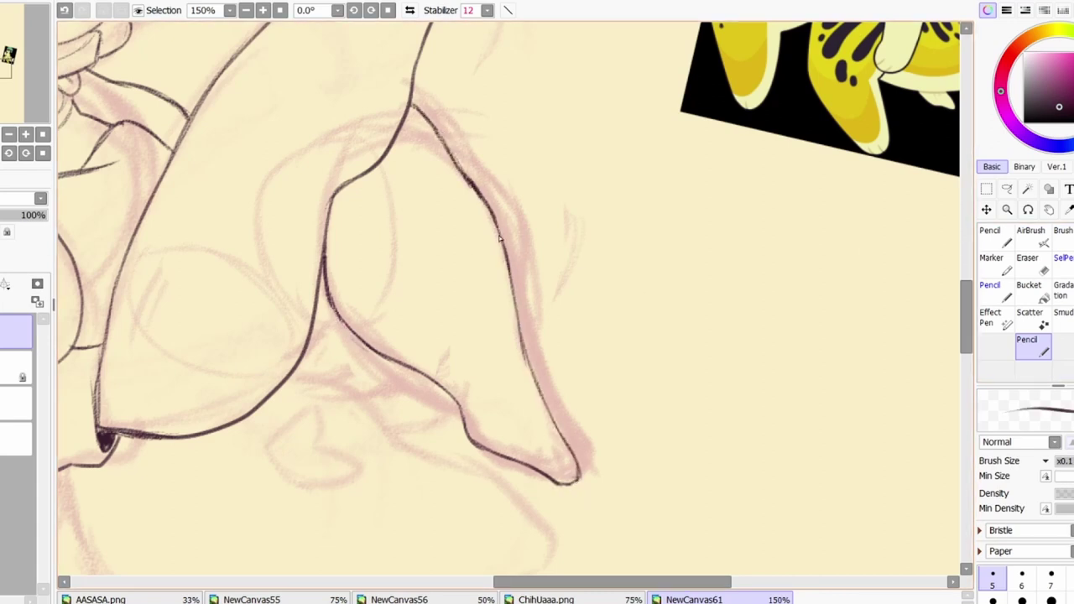
scroll(501, 239, "up", 1)
left_click_drag(527, 363, 572, 475)
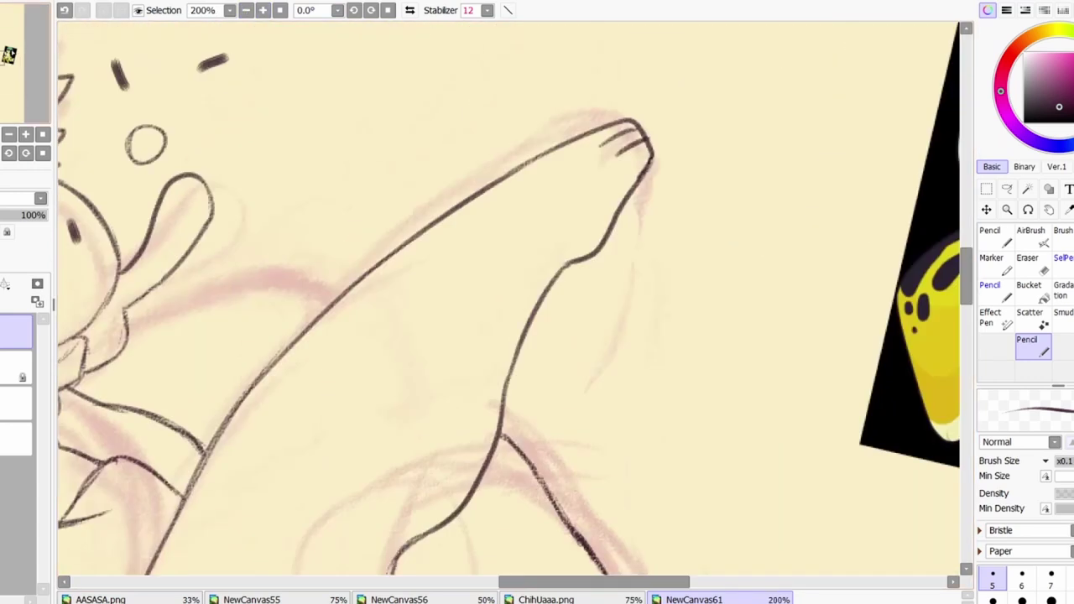
Ink the second foot's toe lines and short accent lines by the thighs, and lower the sketch layer's opacity to 10%
left_click_drag(667, 271, 649, 294)
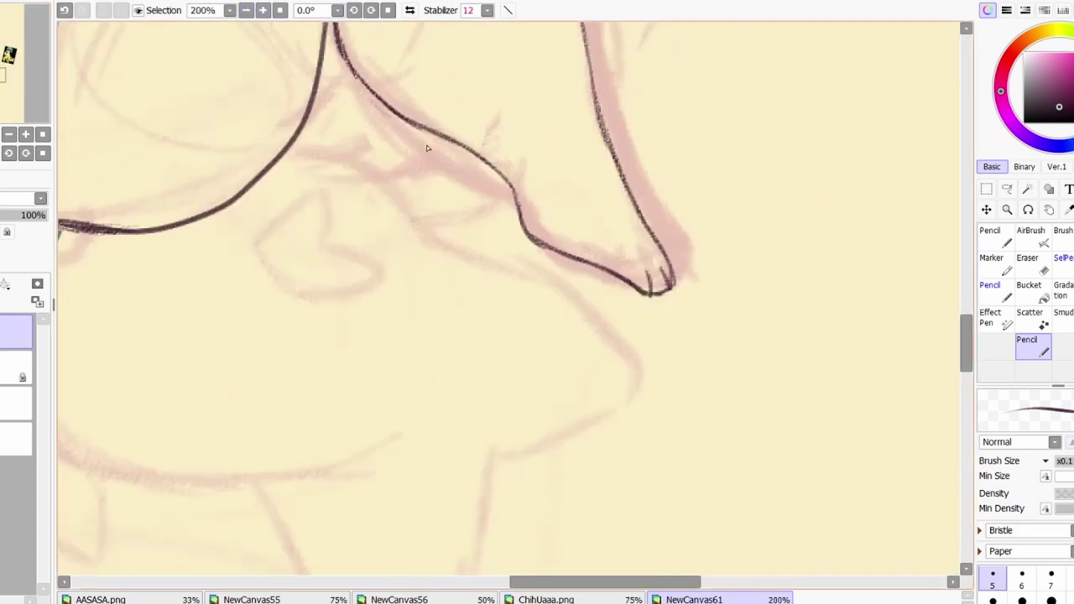
left_click_drag(402, 122, 367, 164)
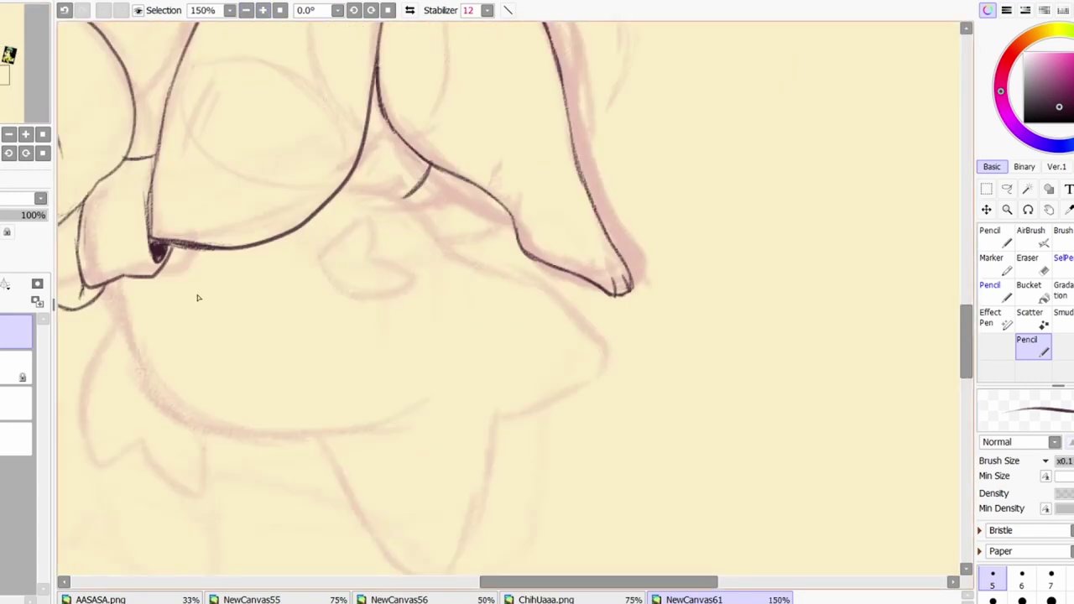
left_click_drag(166, 110, 162, 151)
scroll(158, 34, "down", 4)
key("h")
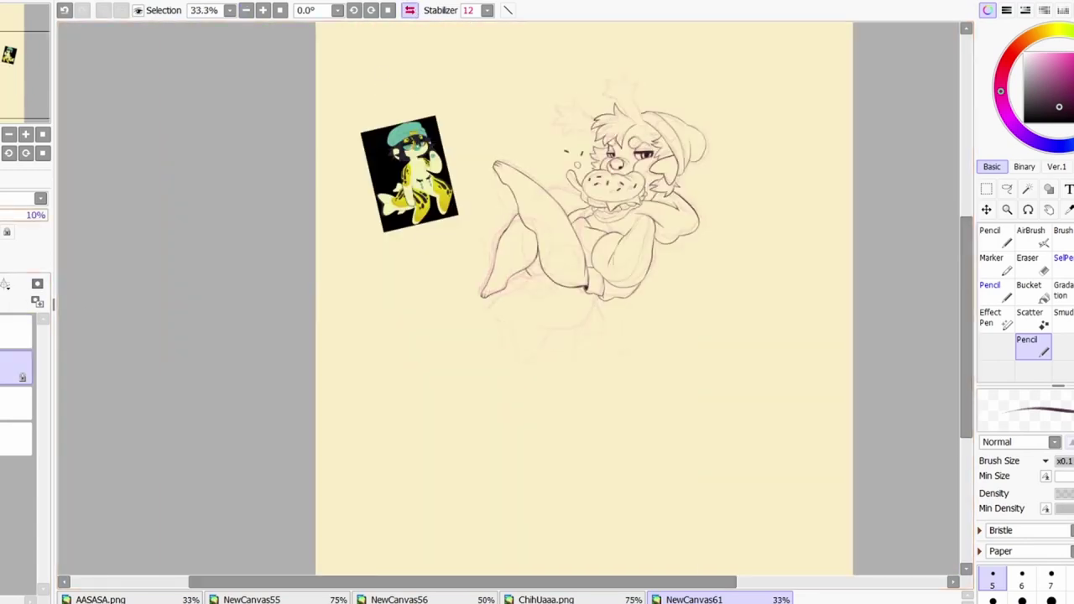
key("h")
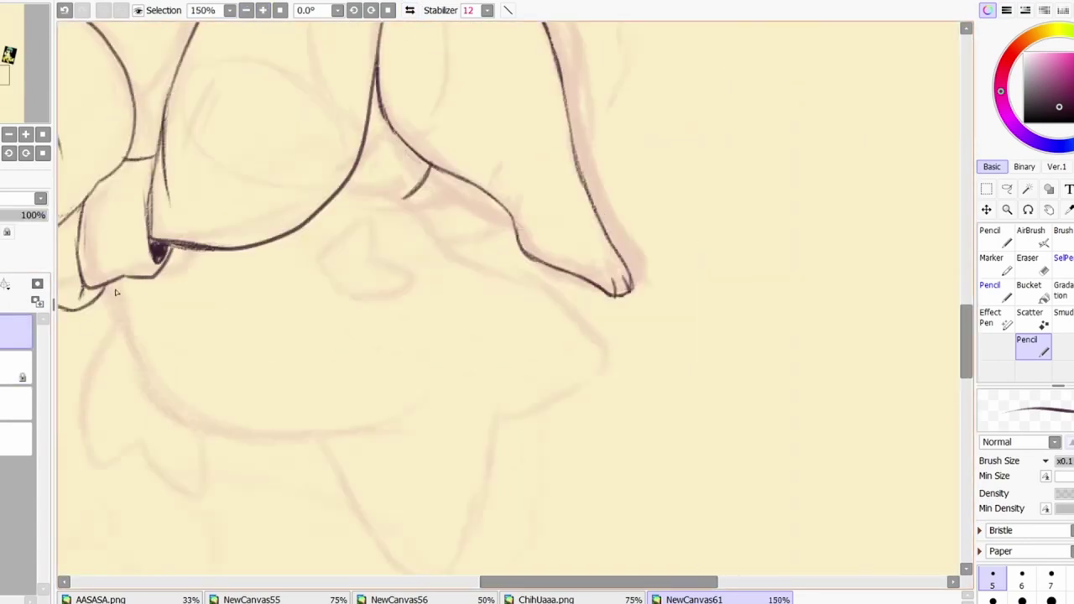
Ink the large fish tail below the legs, with its rounded belly, two fluke lobes, small scalloped fin and heart marking
mouse_move(115, 282)
left_mouse_down()
mouse_move(197, 427)
mouse_move(368, 449)
left_mouse_up()
left_click_drag(351, 178, 433, 223)
mouse_move(329, 451)
left_mouse_down()
mouse_move(431, 556)
mouse_move(485, 427)
left_mouse_up()
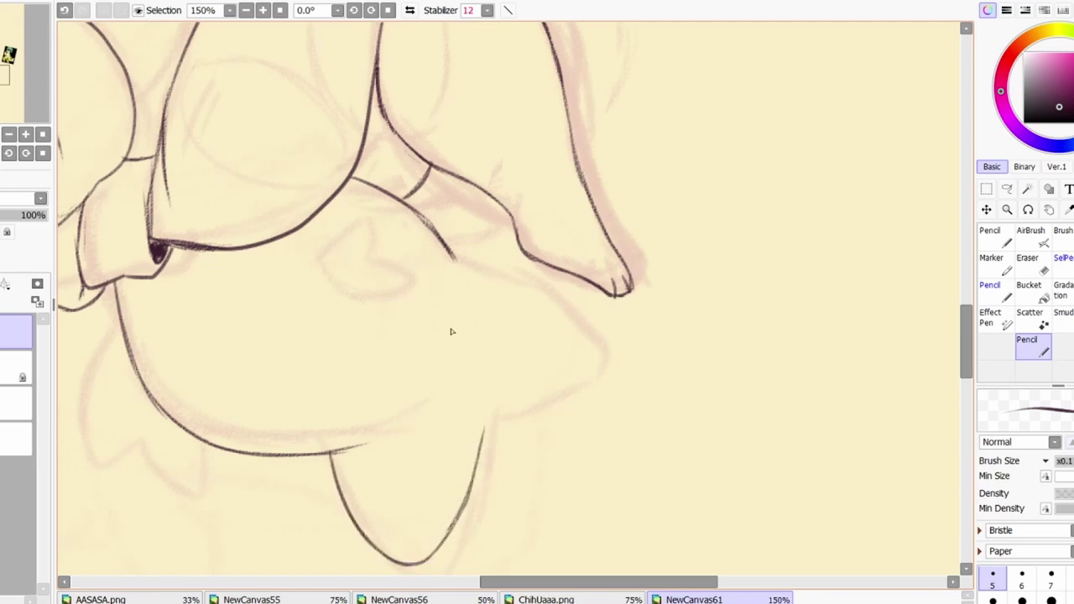
left_click_drag(455, 256, 504, 394)
left_click_drag(406, 198, 453, 249)
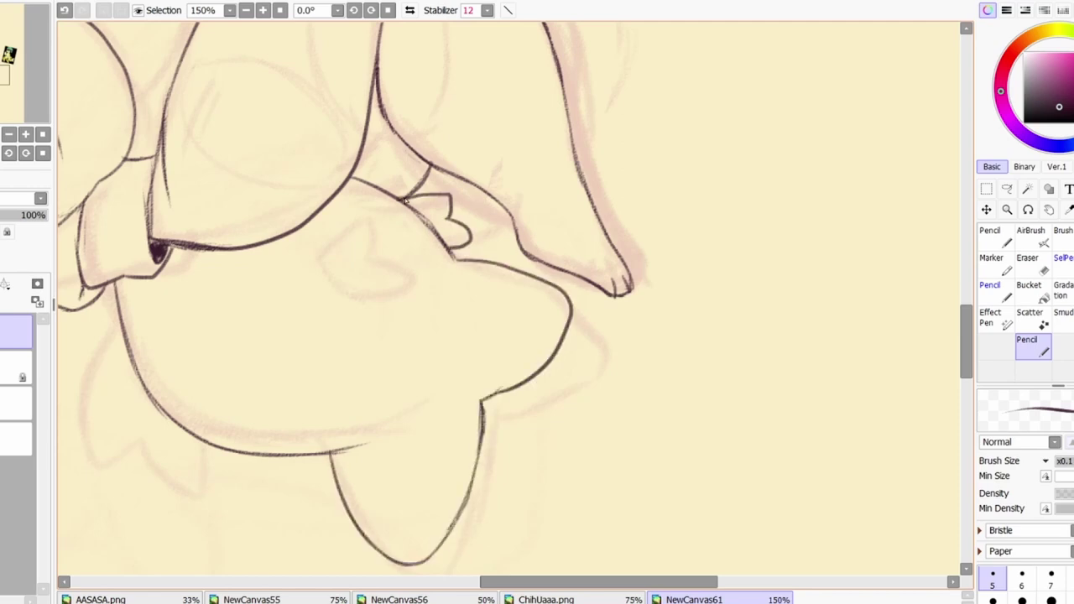
left_click_drag(361, 215, 324, 269)
Ink the small notched fin under the base of the tail in the mirrored view
key("h")
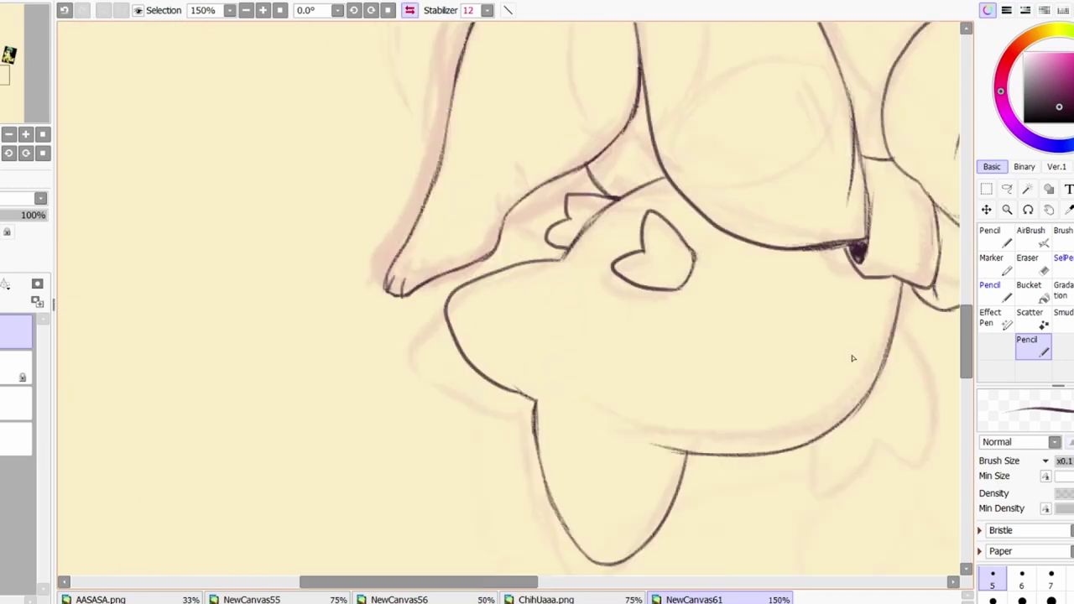
left_click_drag(898, 346, 868, 446)
key("ctrl+z")
left_click_drag(899, 336, 894, 467)
mouse_move(872, 452)
left_mouse_down()
mouse_move(799, 490)
mouse_move(793, 449)
left_mouse_up()
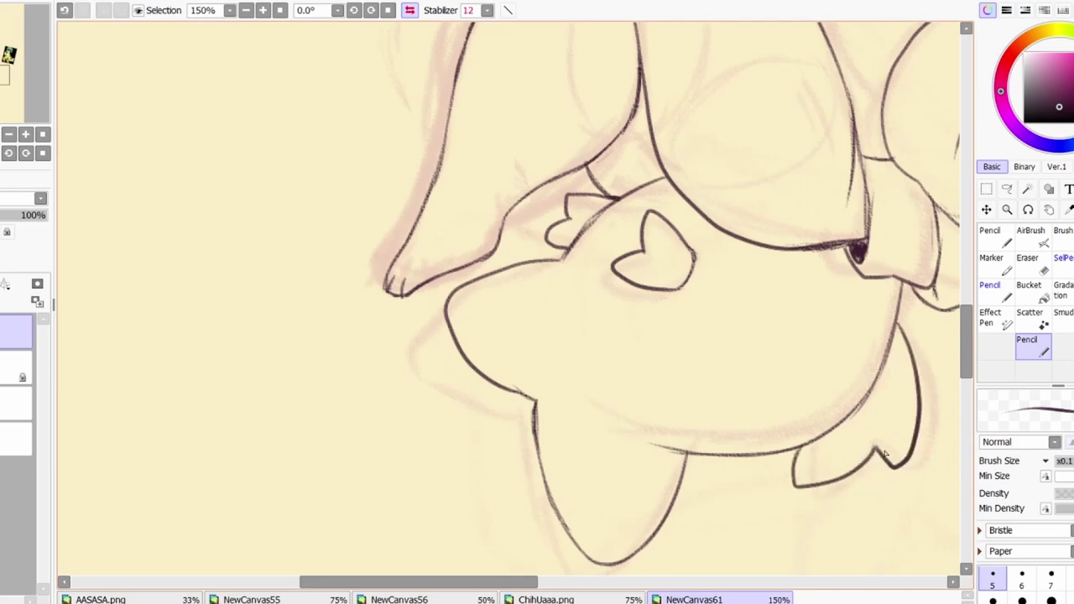
Ink the upright head stalk beside the hat, with its spiky star-shaped tip
scroll(867, 313, "up", 5)
key("h")
mouse_move(367, 252)
left_mouse_down()
mouse_move(401, 181)
mouse_move(409, 131)
left_mouse_up()
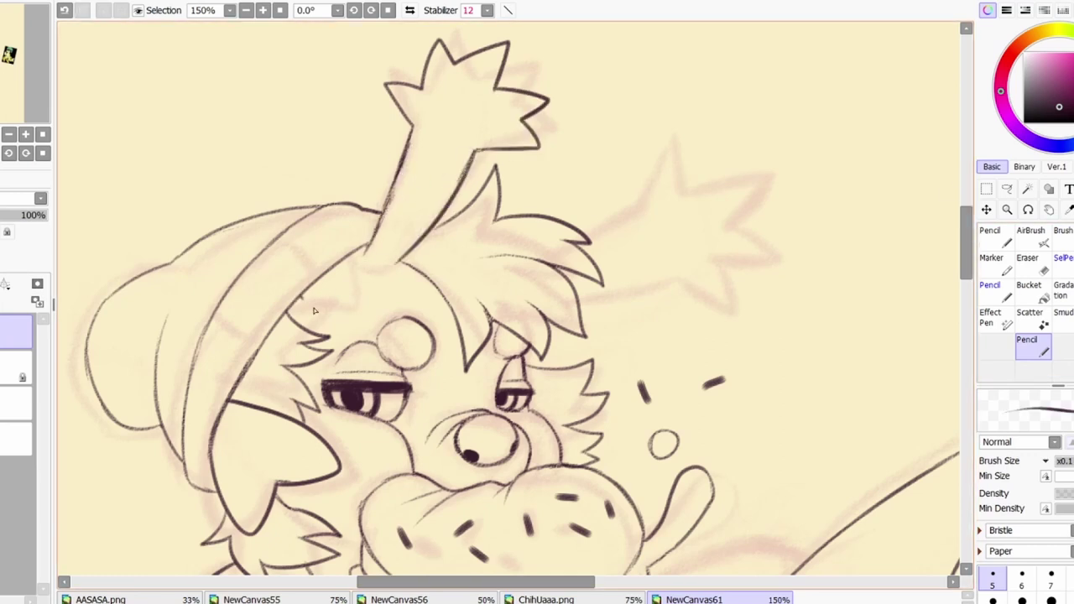
Ink the second head stalk behind the hair in the mirrored view, redrawing its spiky tip over the sketch
key("h")
left_click_drag(383, 207, 419, 237)
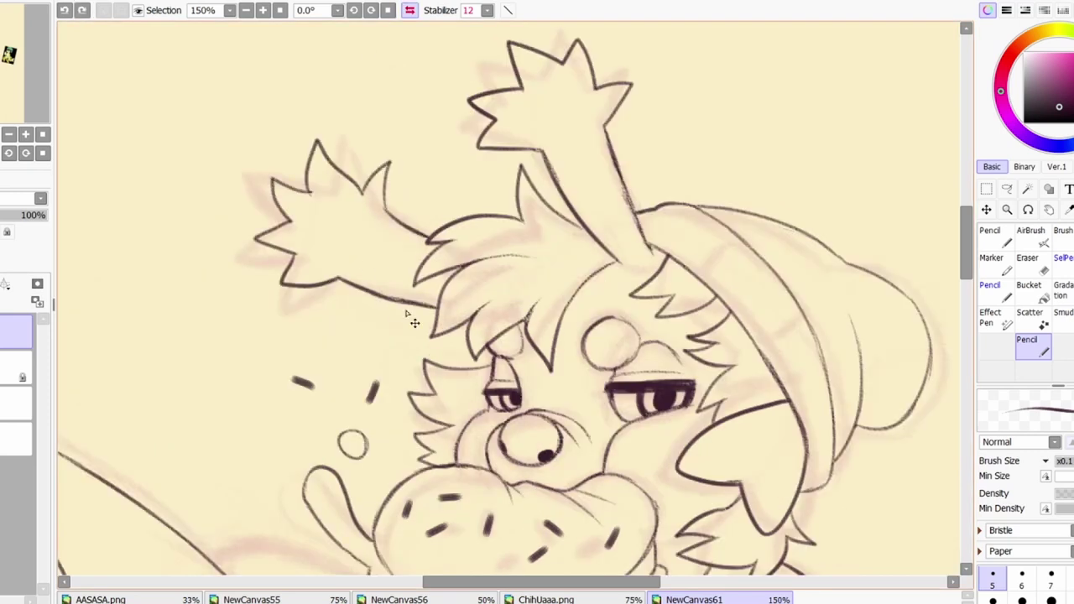
key("ctrl+z")
key("ctrl+z")
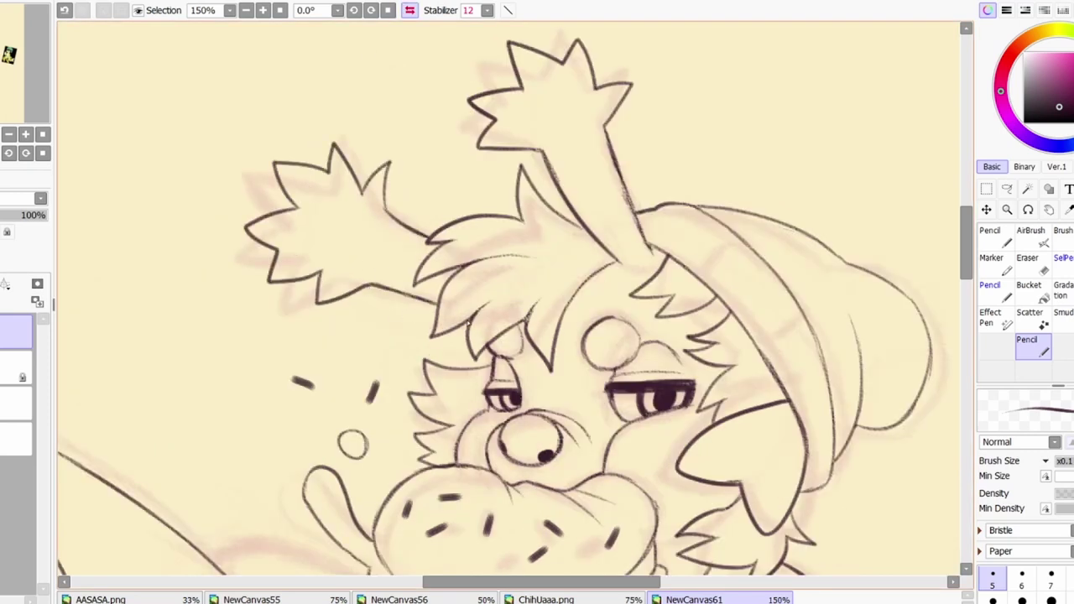
Select the area around the character, invert the selection, and fill the silhouette light blue on a new layer below the line art
key("h")
scroll(386, 215, "down", 5)
scroll(74, 170, "up", 4)
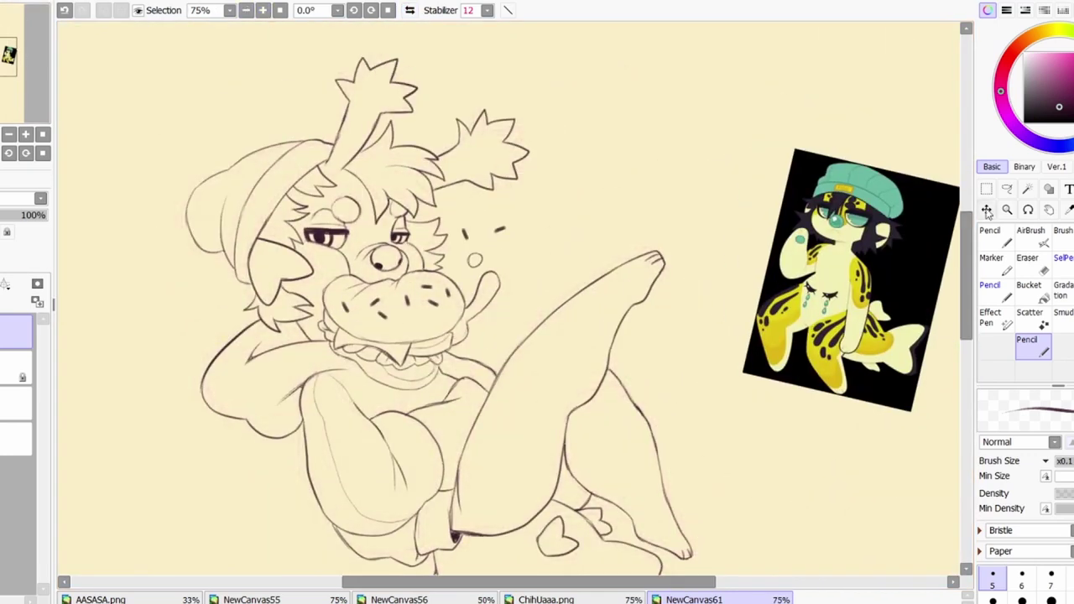
key("w")
left_click(558, 289)
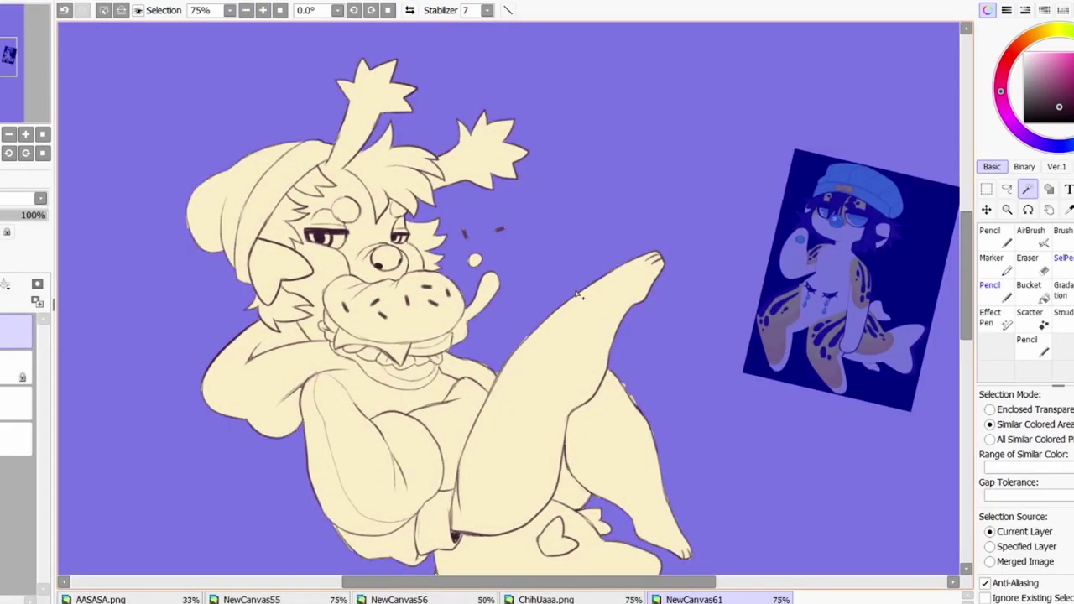
key("s")
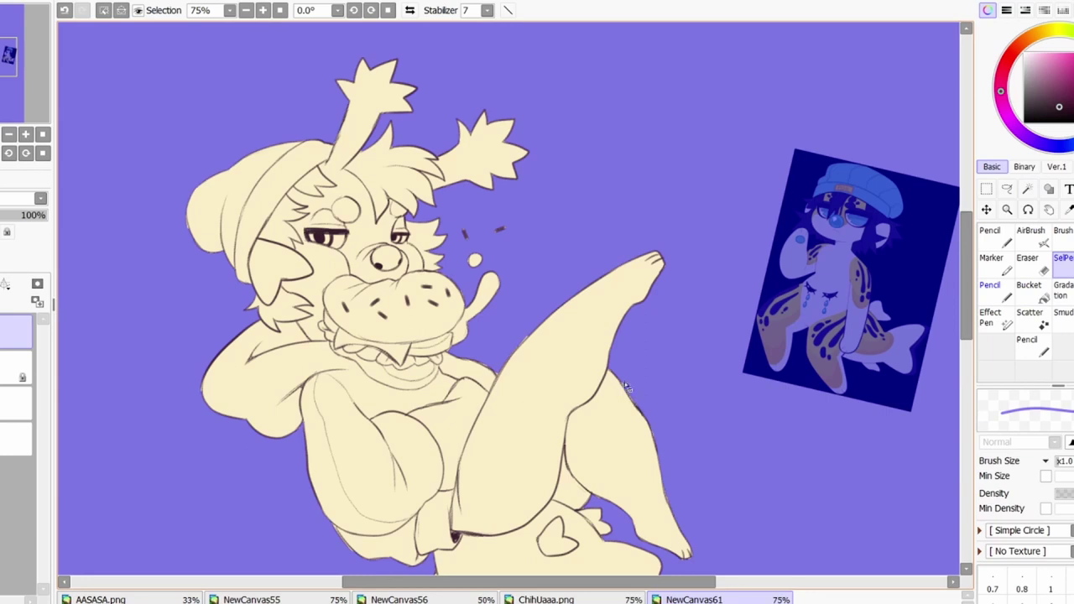
scroll(483, 240, "up", 2)
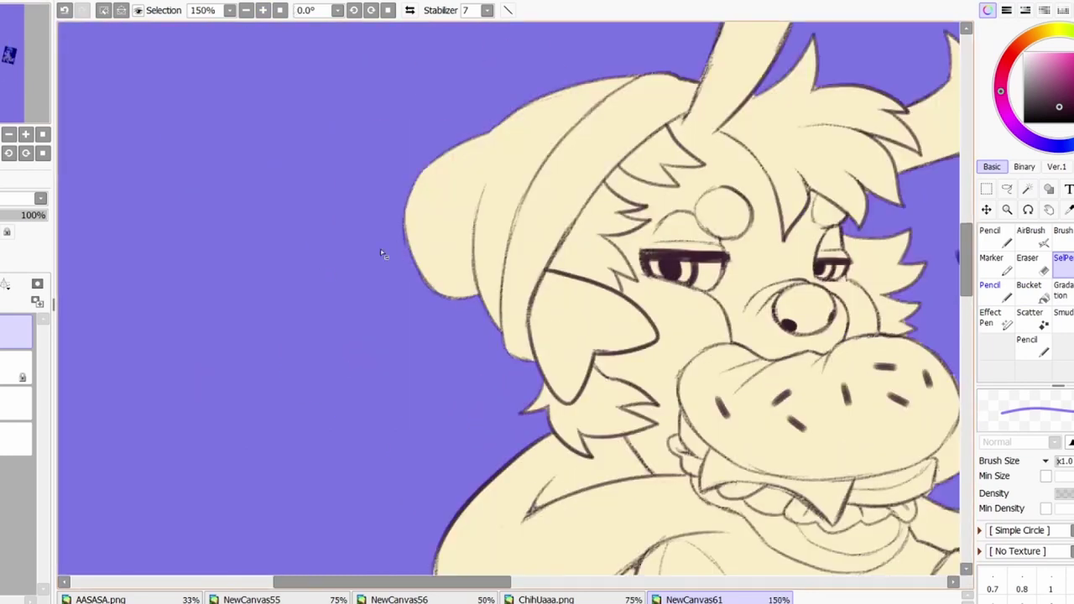
scroll(382, 254, "down", 10)
key("ctrl+i")
scroll(783, 239, "down", 4)
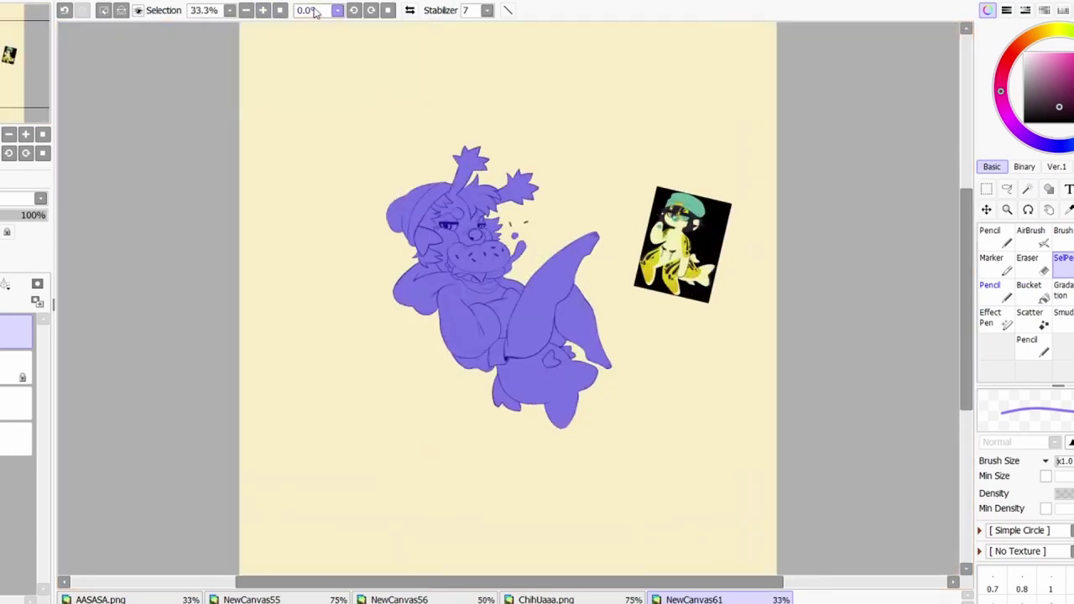
scroll(503, 294, "up", 3)
key("n")
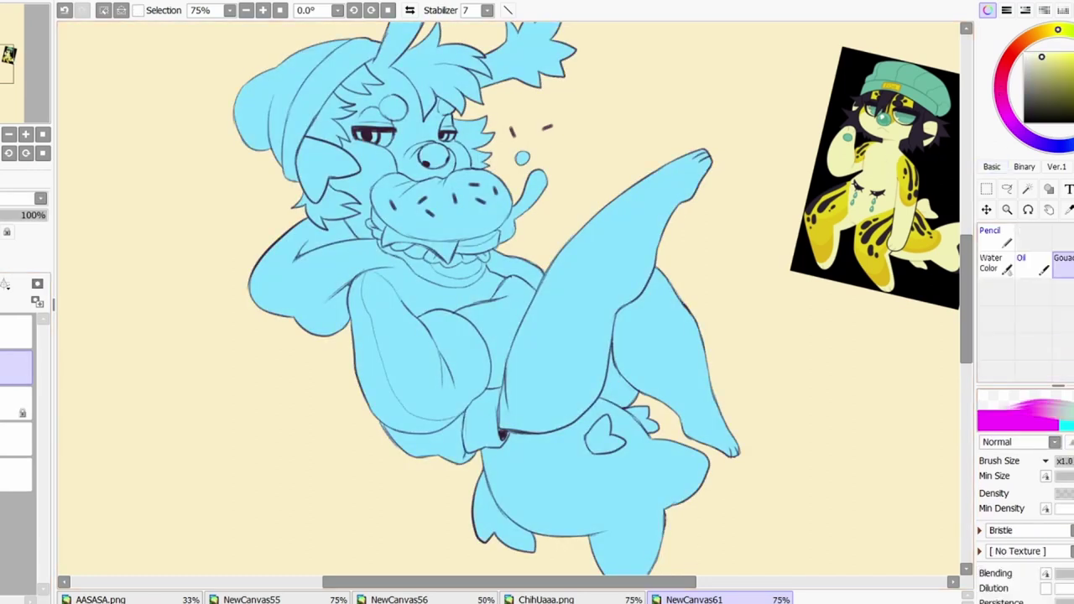
Brush translucent pale yellow over the blue base on the torso, legs, head and hat with the x5.0 Flat Face brush
key("b")
left_click_drag(462, 277, 474, 399)
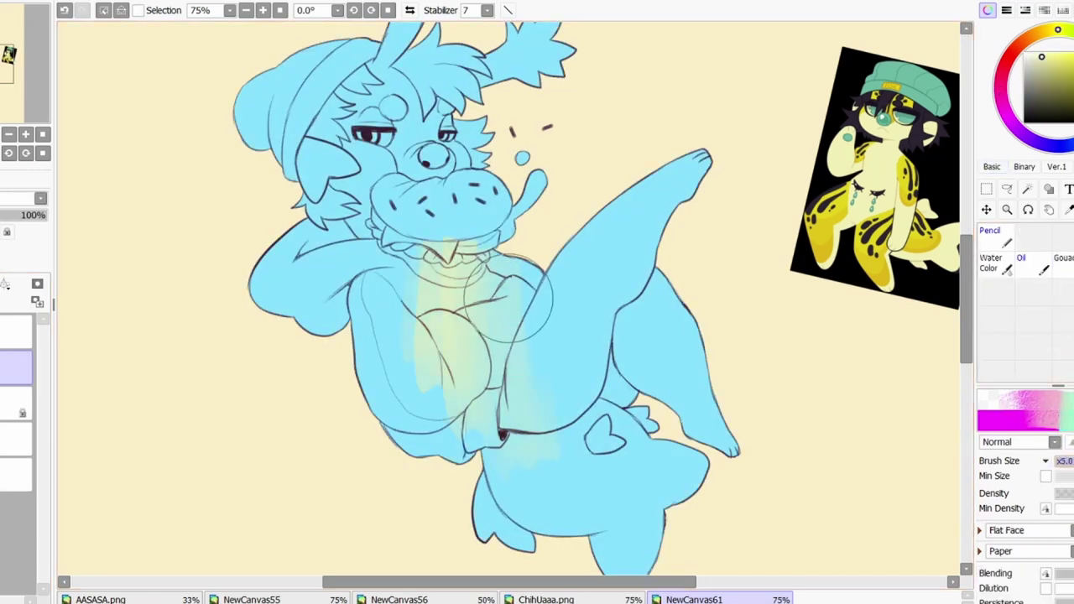
left_click_drag(504, 276, 604, 453)
left_click_drag(378, 134, 520, 336)
scroll(503, 293, "down", 2)
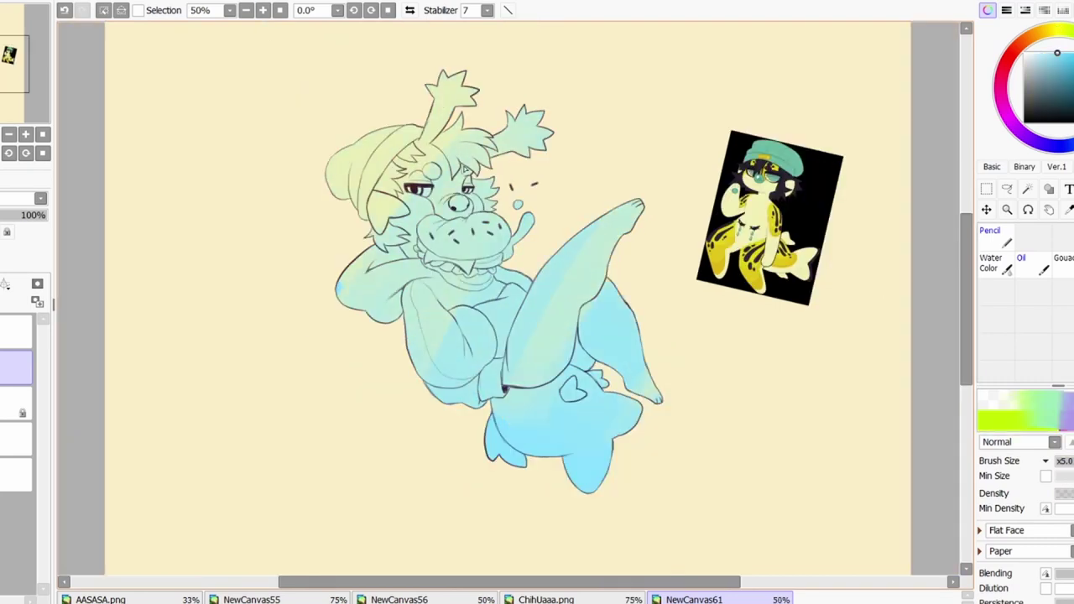
Blend more pale yellow into the base on both legs, the arm, the head and the upper tail, leaving light blue patches
left_click_drag(537, 268, 545, 395)
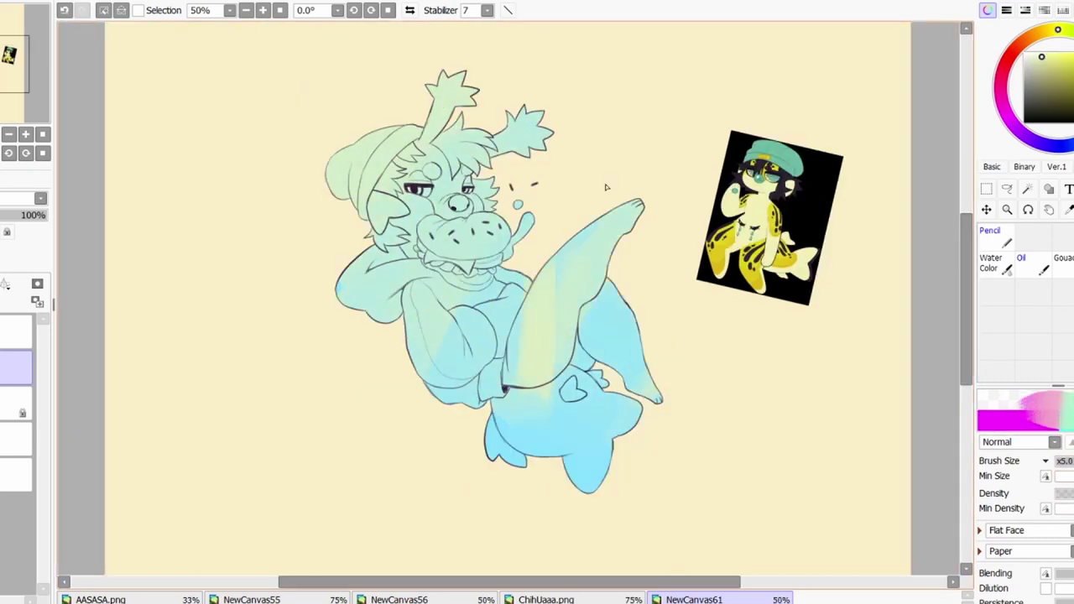
left_click_drag(587, 286, 621, 386)
left_click_drag(503, 293, 512, 419)
left_click_drag(395, 252, 486, 277)
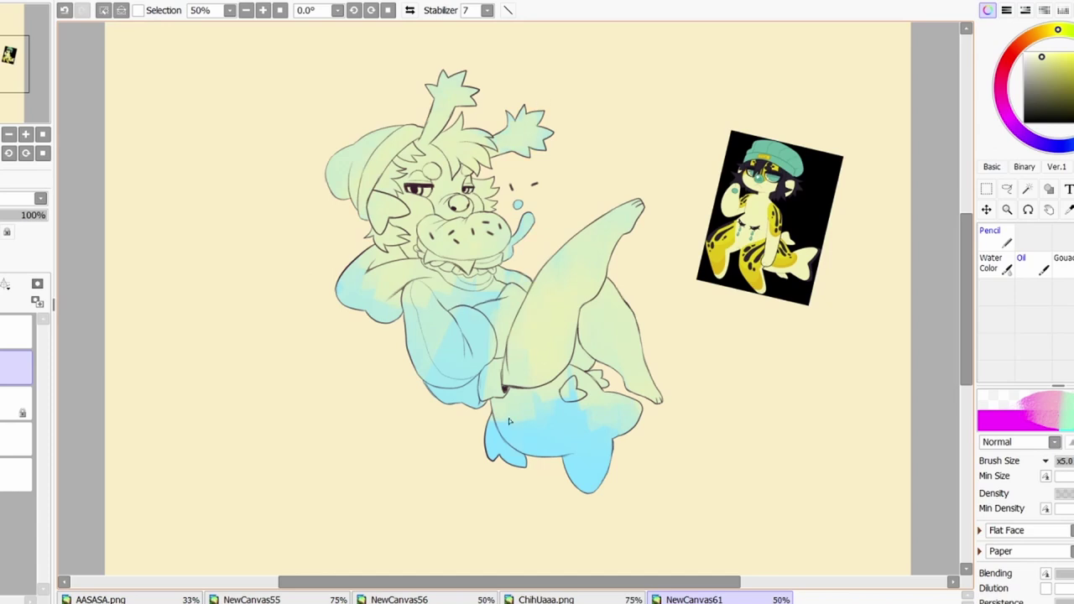
mouse_move(509, 421)
left_mouse_down()
mouse_move(586, 511)
mouse_move(635, 389)
left_mouse_up()
scroll(491, 479, "up", 4)
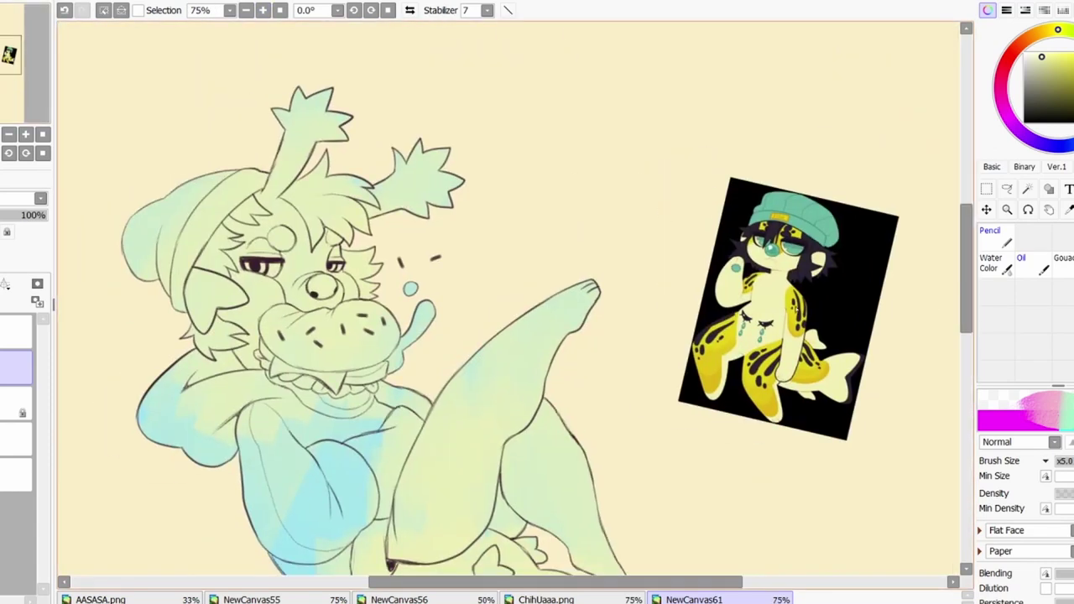
Paint golden yellow markings along both legs on a new layer, leaving pale inner edges and feet with a curved boundary
scroll(490, 478, "down", 2)
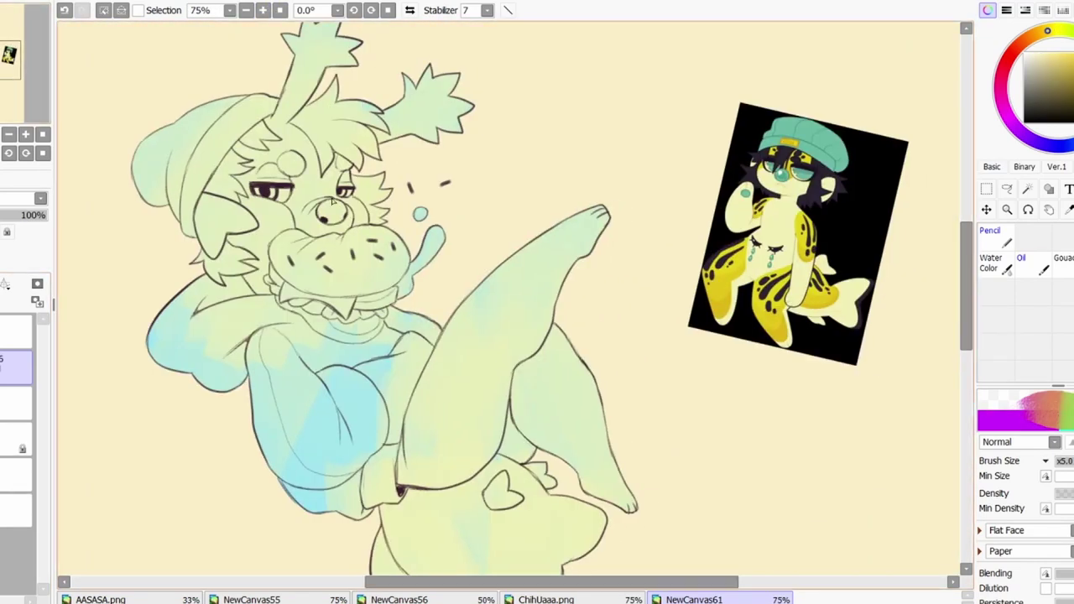
mouse_move(454, 322)
left_mouse_down()
mouse_move(511, 286)
mouse_move(481, 308)
mouse_move(468, 351)
mouse_move(545, 261)
mouse_move(521, 262)
mouse_move(506, 298)
mouse_move(592, 241)
left_mouse_up()
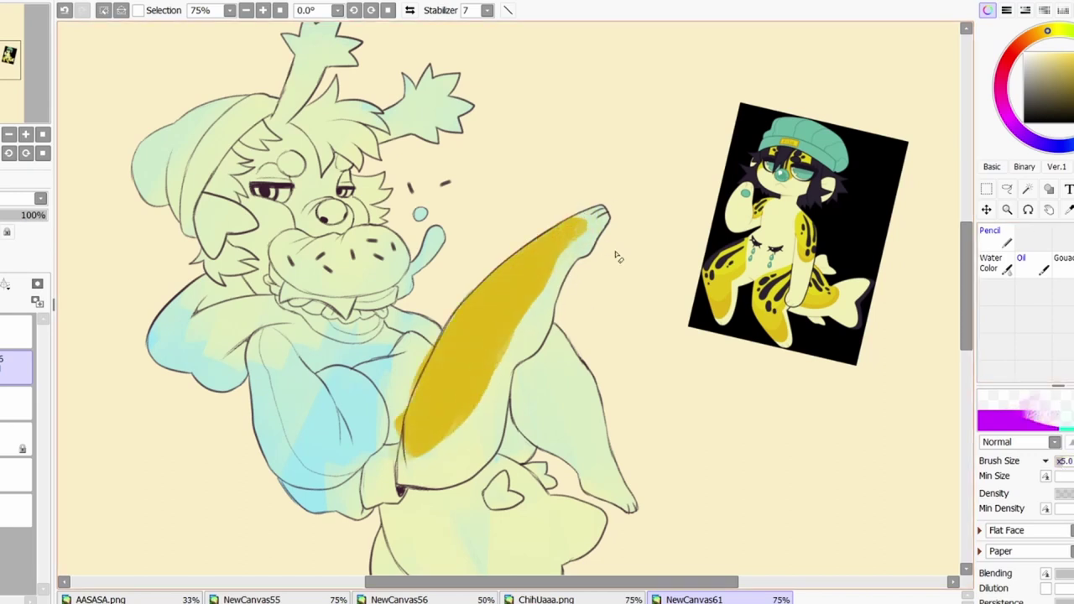
left_click_drag(528, 366, 617, 491)
key("ctrl+z")
mouse_move(529, 363)
left_mouse_down()
mouse_move(615, 470)
mouse_move(550, 328)
mouse_move(595, 462)
left_mouse_up()
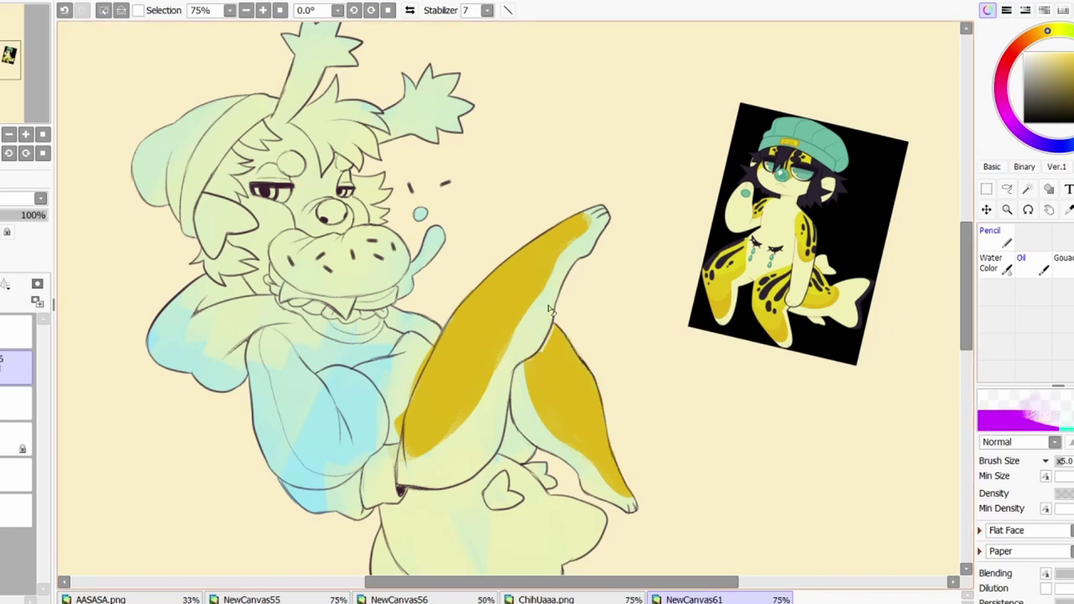
left_click_drag(558, 312, 511, 336)
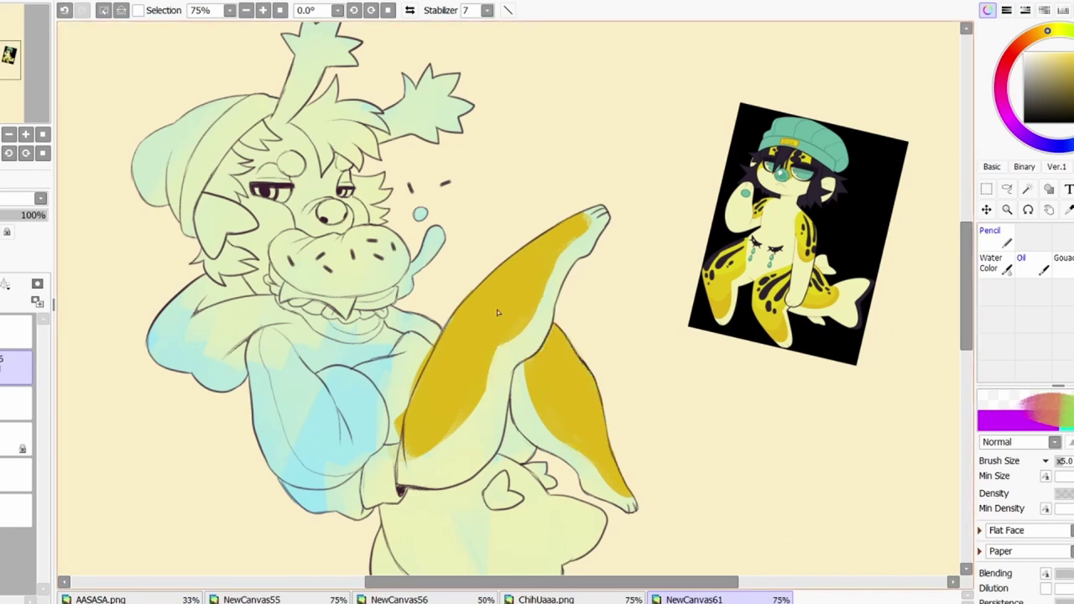
Paint golden yellow across the upper face and blend a lighter yellow over the golden markings on both legs
mouse_move(315, 199)
left_mouse_down()
mouse_move(277, 142)
mouse_move(307, 215)
left_mouse_up()
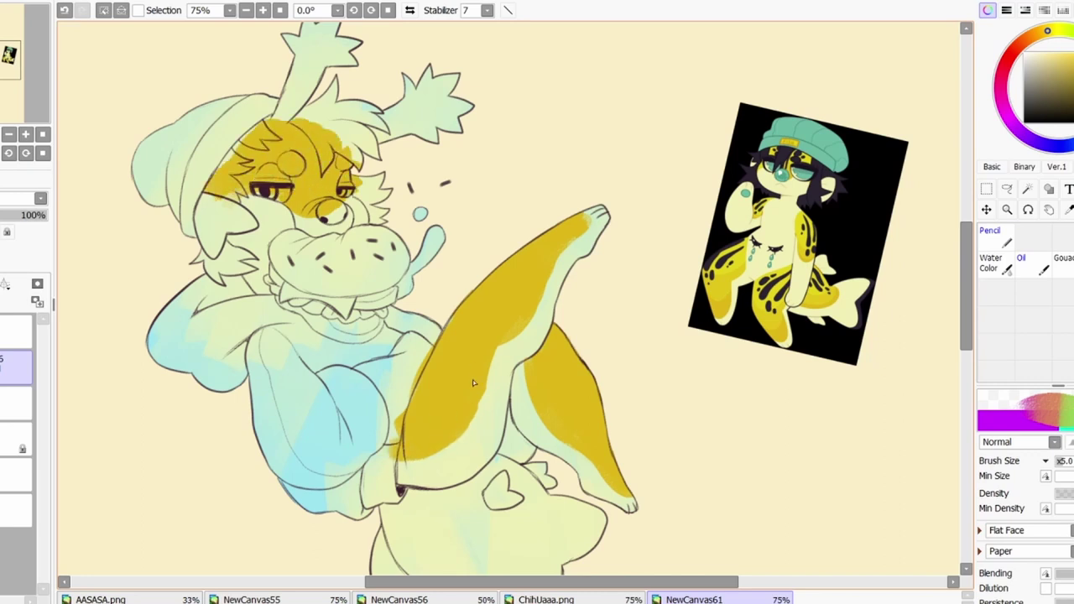
scroll(428, 305, "up", 1)
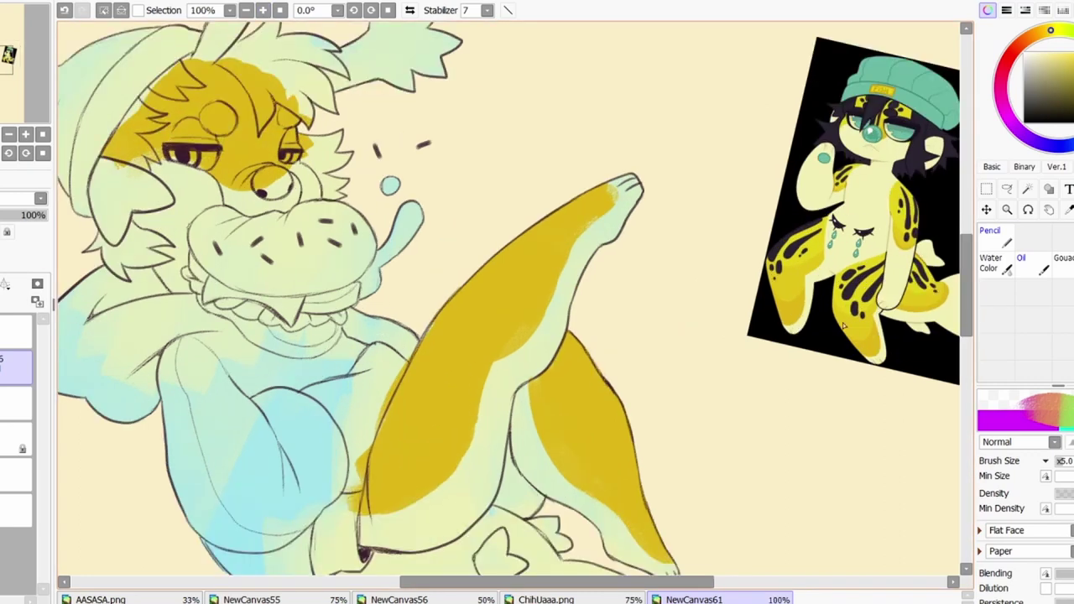
left_click_drag(461, 289, 487, 310)
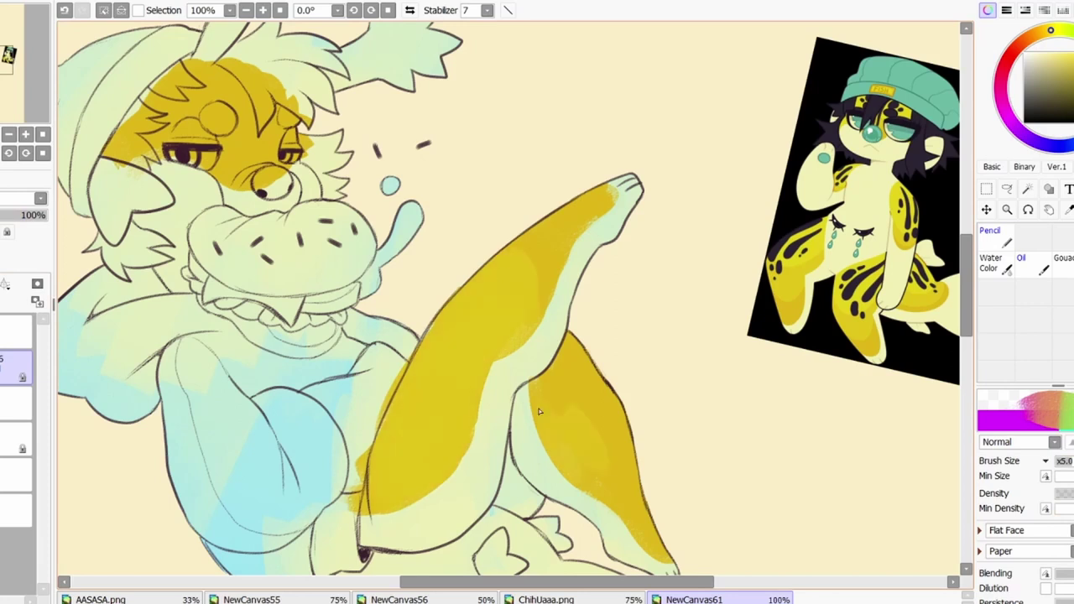
left_click_drag(540, 411, 588, 479)
Paint a golden yellow patch with a curved edge on the upper tail and blend lighter yellow into its inner part
scroll(323, 383, "down", 5)
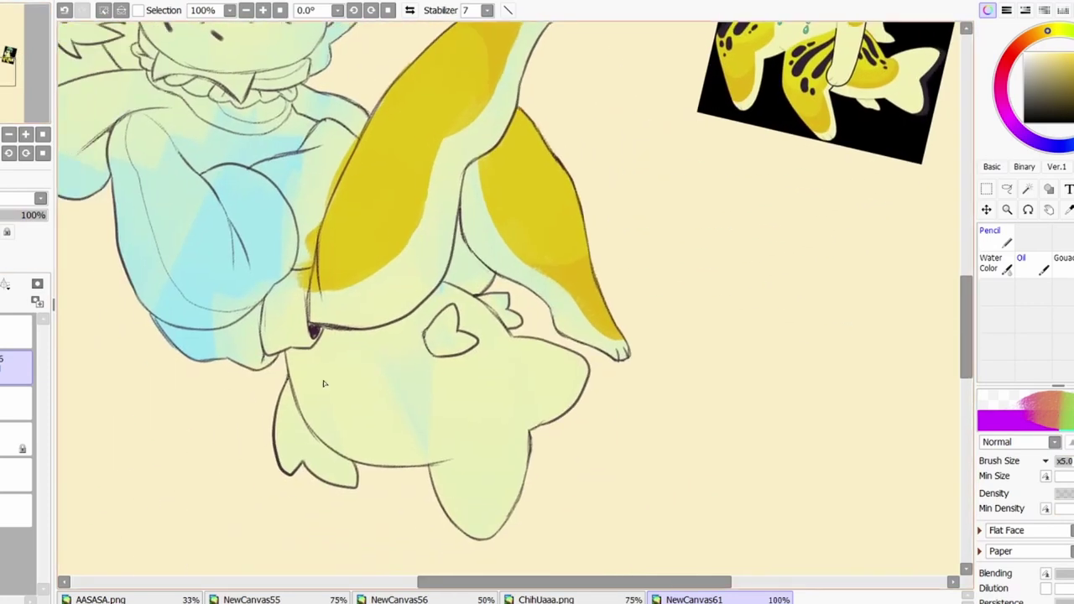
mouse_move(323, 384)
left_mouse_down()
mouse_move(386, 402)
mouse_move(292, 459)
left_mouse_up()
key("n")
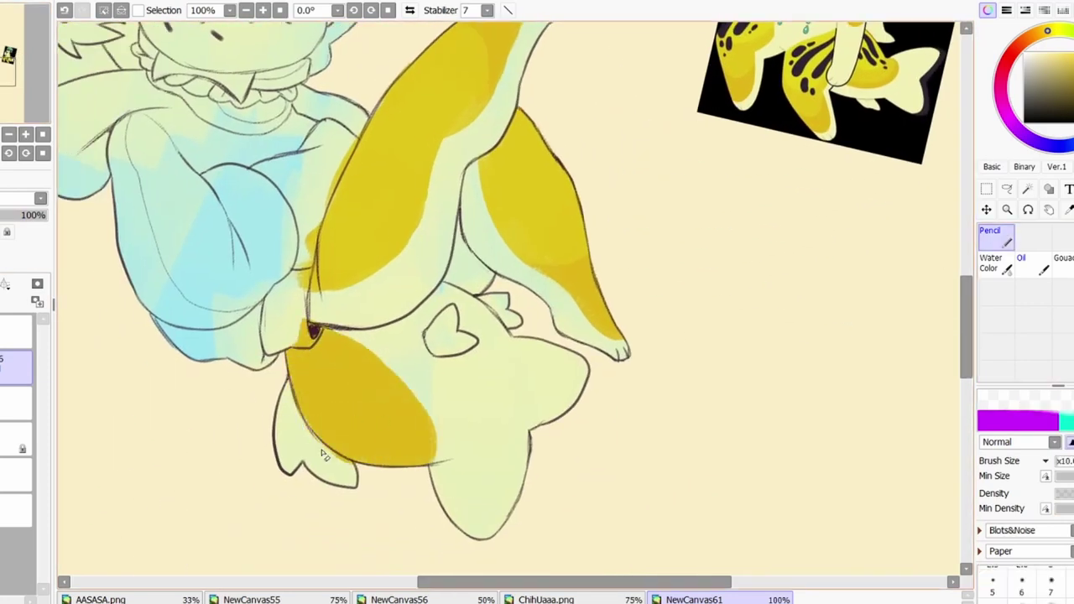
scroll(324, 454, "up", 3)
scroll(355, 459, "down", 3)
key("b")
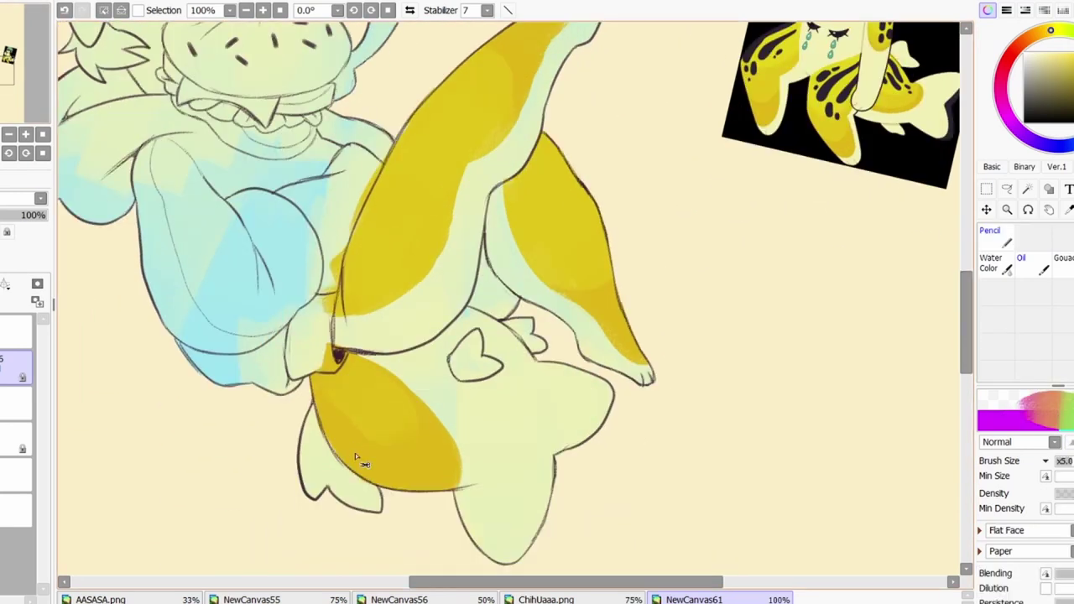
Sample the bright yellow from the reference picture and blend it into the near thigh's marking with the Oil brush
scroll(328, 260, "up", 5)
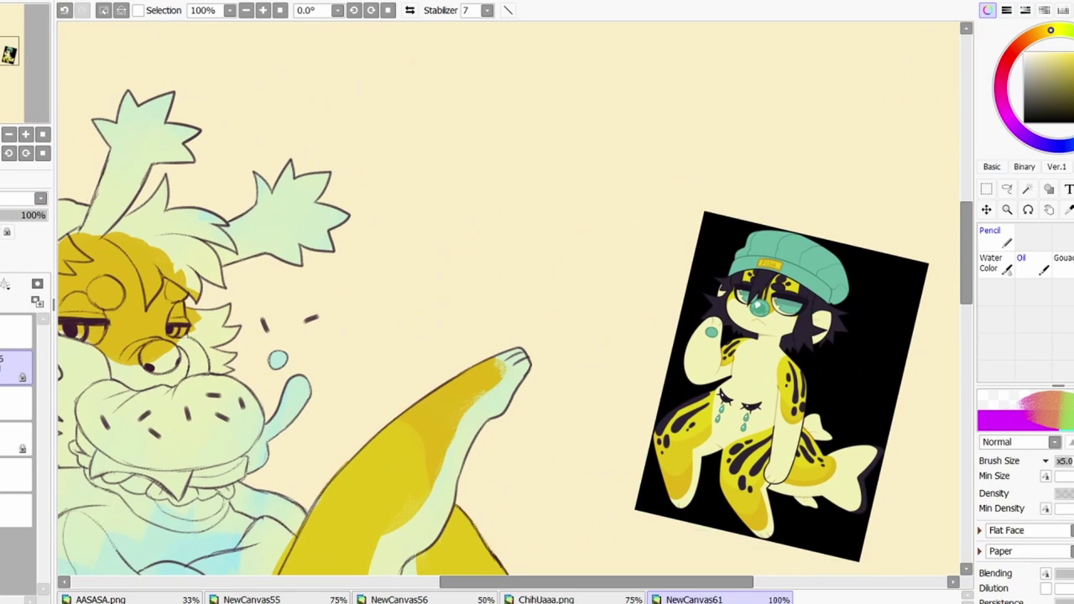
mouse_move(338, 477)
left_mouse_down()
mouse_move(470, 248)
mouse_move(566, 259)
left_mouse_up()
key("v")
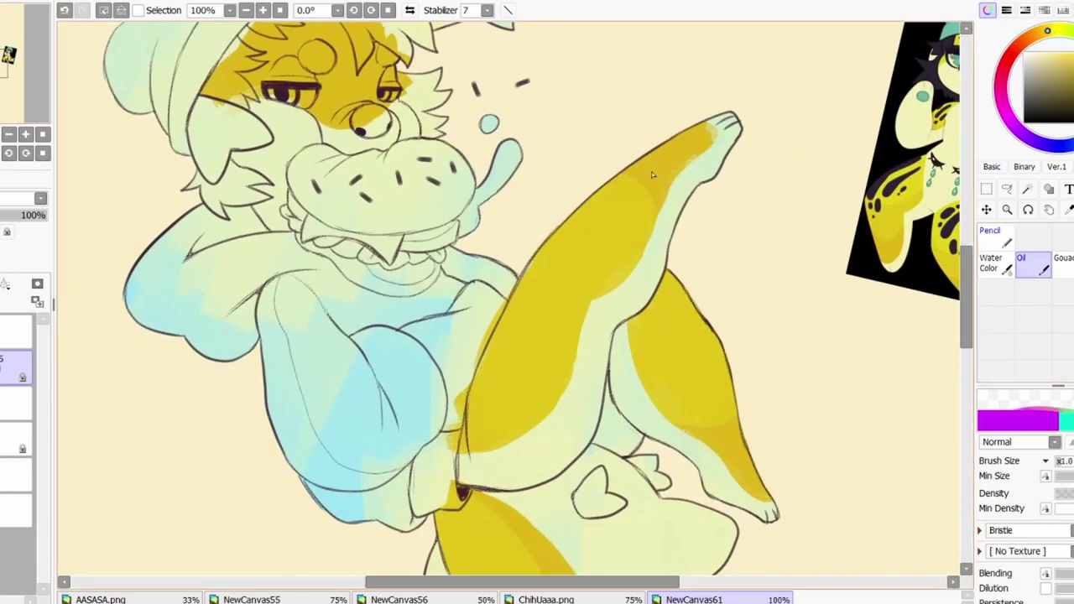
scroll(83, 44, "right", 5)
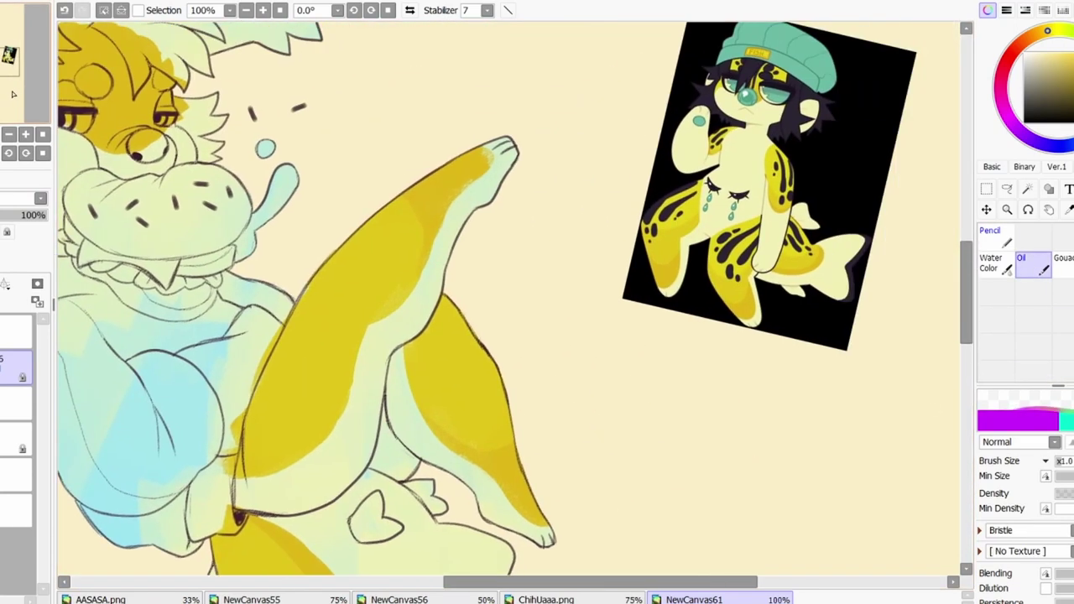
scroll(13, 79, "down", 1)
scroll(14, 79, "up", 4)
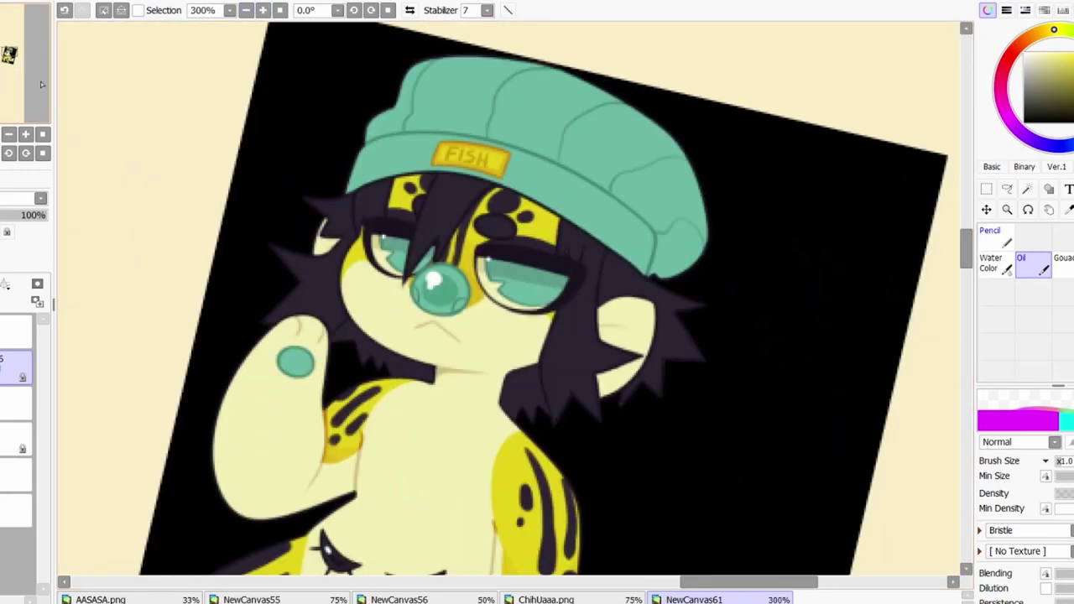
left_click(246, 10)
left_click_drag(558, 302, 522, 406)
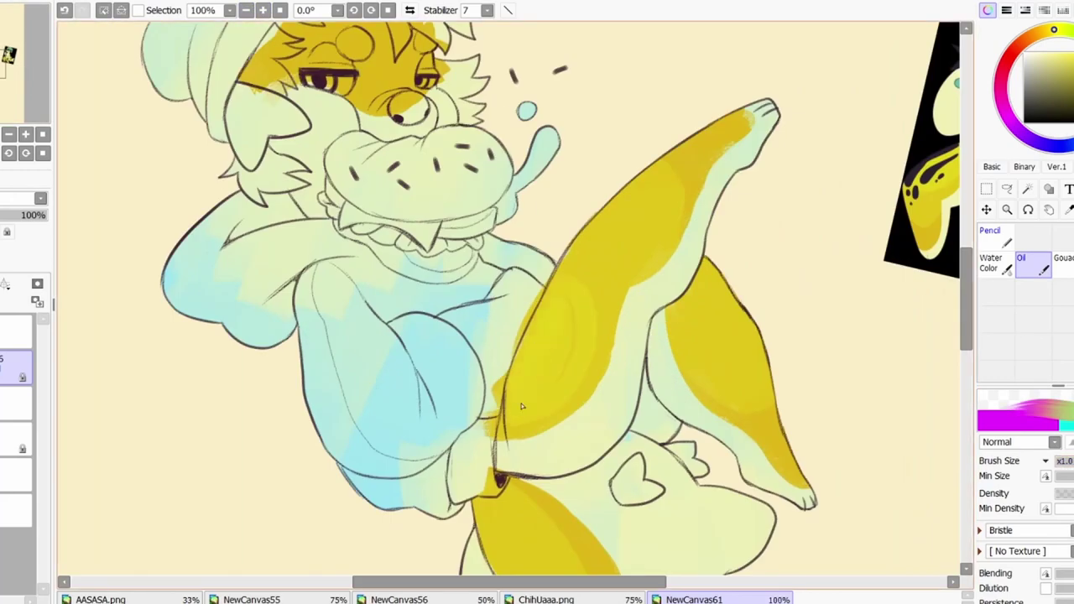
scroll(591, 309, "down", 2)
scroll(591, 309, "right", 3)
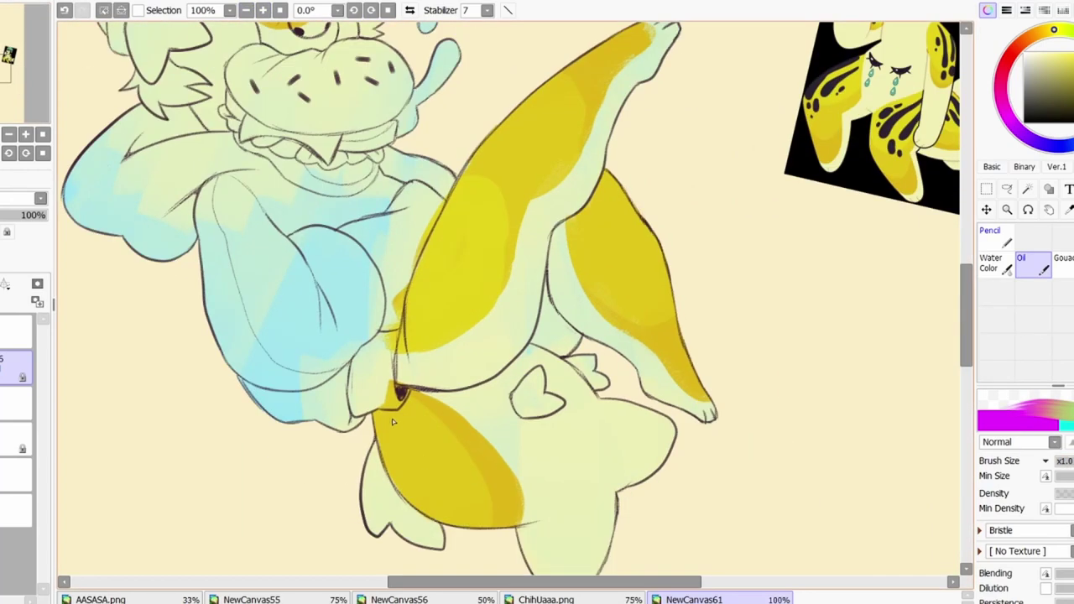
Blend the bright yellow into the face and the far knee, and recolour the character's base flat pale yellow
scroll(638, 245, "up", 4)
scroll(637, 246, "right", 1)
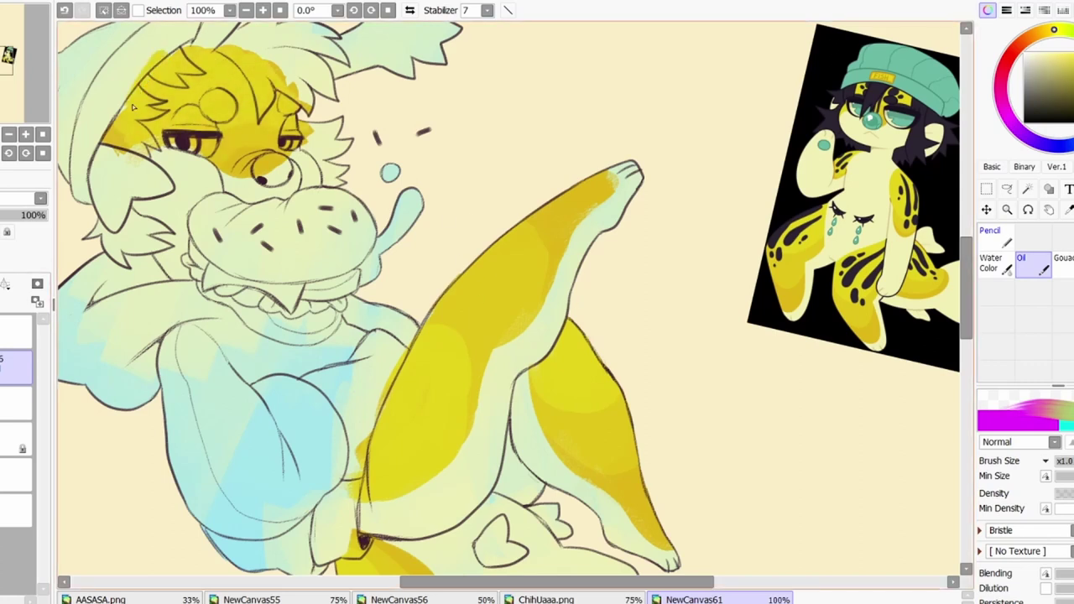
left_click(246, 10)
left_click(263, 10)
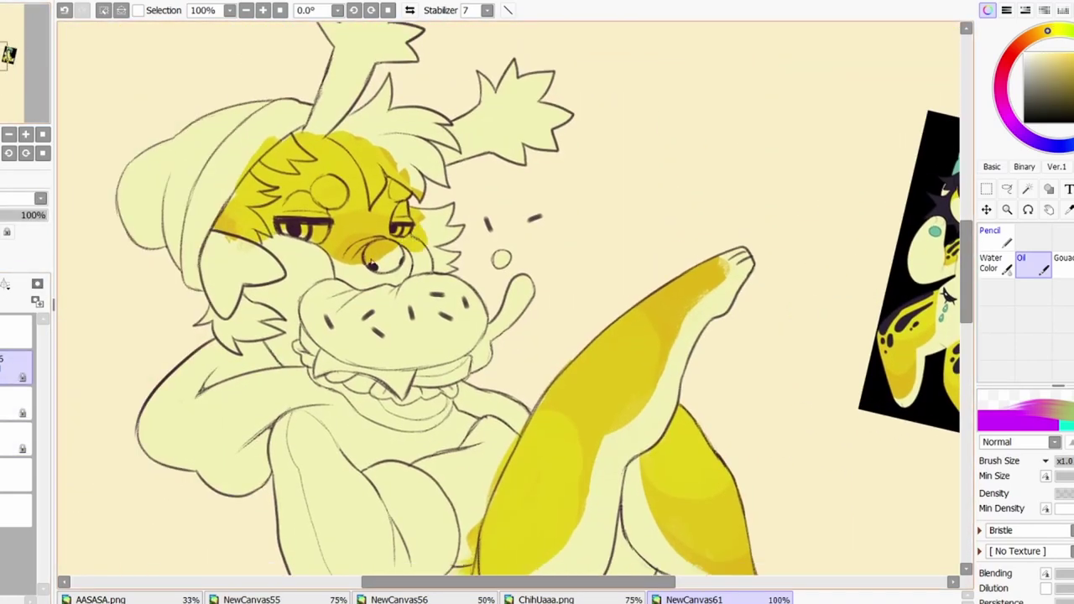
Sample dark purple from the reference and fill the round brow spots, both upper eyelids and part of the cheek fur
scroll(624, 341, "down", 3)
scroll(624, 342, "up", 4)
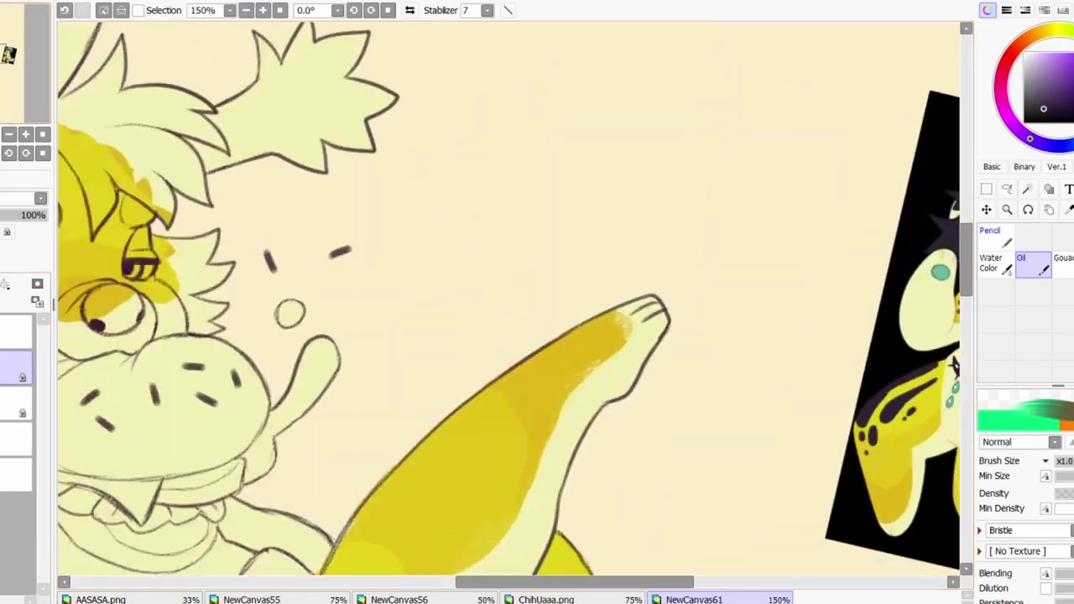
left_click_drag(235, 282, 243, 290)
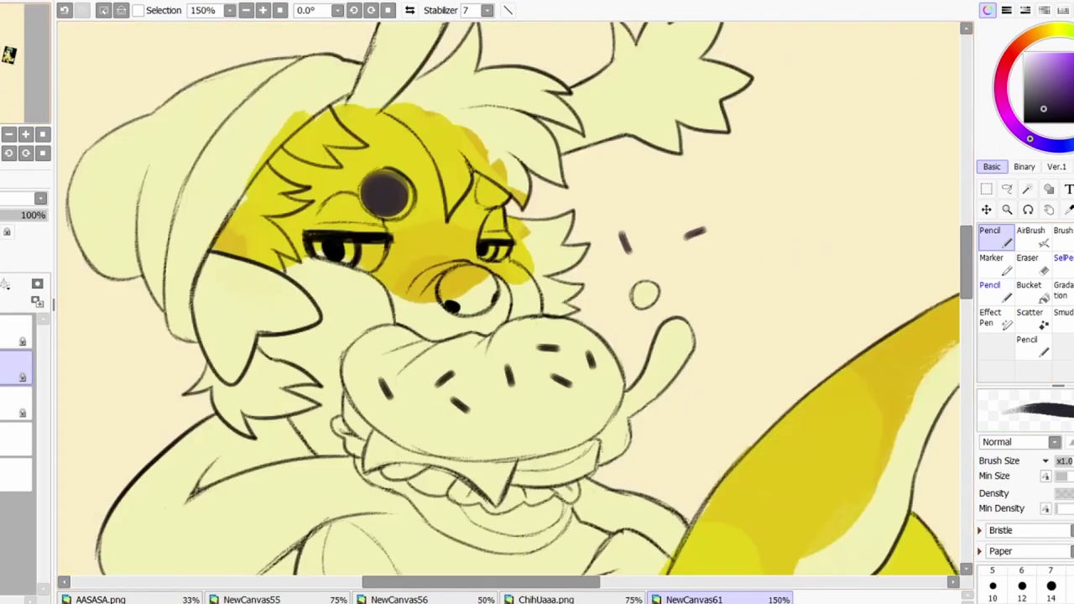
scroll(437, 218, "up", 1)
left_click(991, 284)
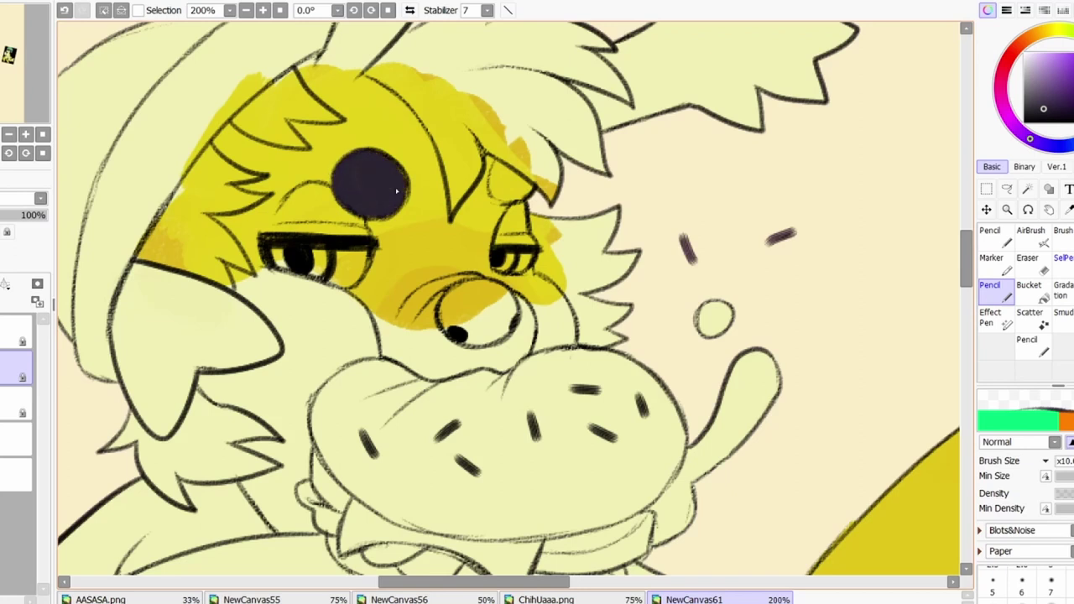
mouse_move(503, 173)
left_mouse_down()
mouse_move(591, 289)
mouse_move(856, 344)
mouse_move(730, 310)
left_mouse_up()
mouse_move(424, 256)
left_mouse_down()
mouse_move(474, 220)
mouse_move(462, 220)
left_mouse_up()
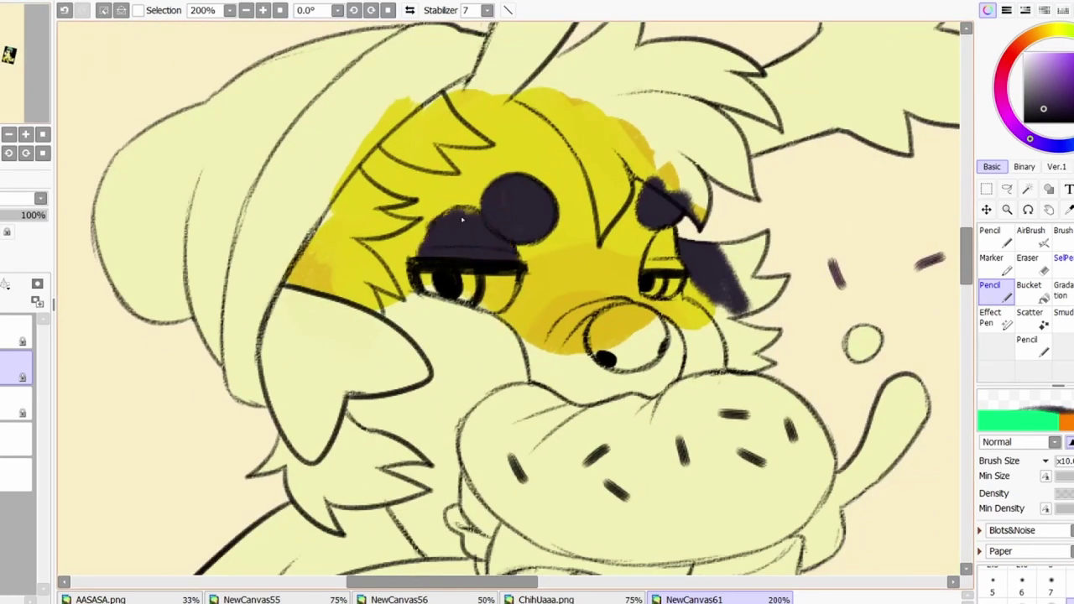
left_click(44, 105)
left_click(23, 60)
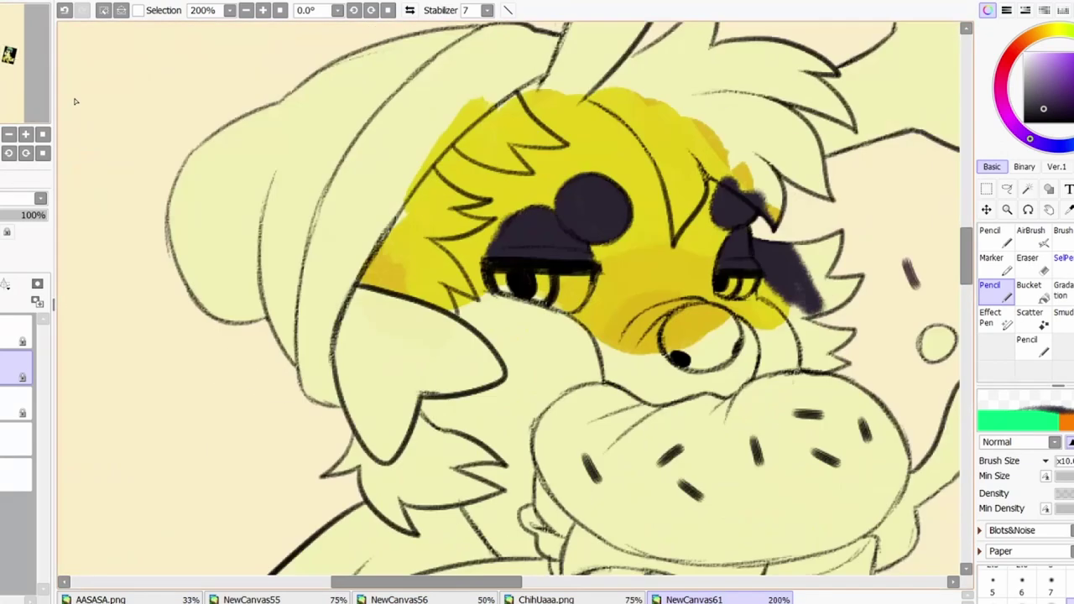
Add two dark purple oval markings on the forehead beside the round brow spot
left_click_drag(560, 141, 580, 149)
mouse_move(496, 159)
left_mouse_down()
mouse_move(450, 122)
mouse_move(466, 151)
left_mouse_up()
key("ctrl+z")
key("ctrl+z")
scroll(454, 317, "down", 2)
scroll(453, 317, "up", 2)
left_click(454, 317, "alt")
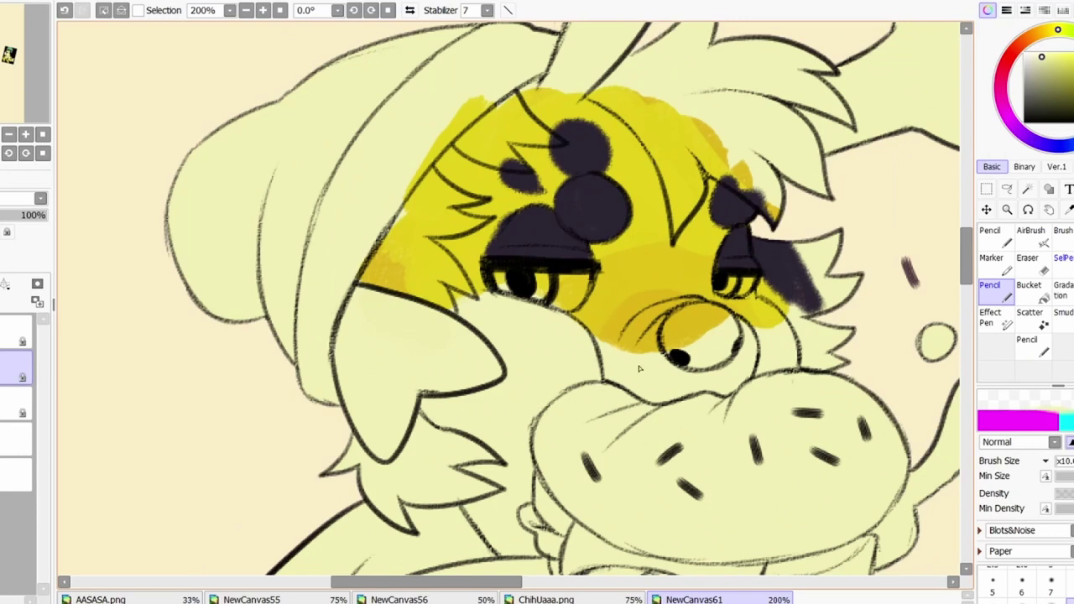
Fill both antlers and the start of the fringe dark purple with an enlarged pencil
key("x")
mouse_move(569, 219)
left_mouse_down()
mouse_move(176, 458)
mouse_move(404, 398)
mouse_move(367, 374)
left_mouse_up()
mouse_move(348, 216)
left_mouse_down()
mouse_move(369, 229)
mouse_move(361, 220)
mouse_move(430, 105)
mouse_move(537, 50)
left_mouse_up()
key("x")
key("x")
key("]")
key("]")
key("minus")
left_click_drag(453, 168, 503, 135)
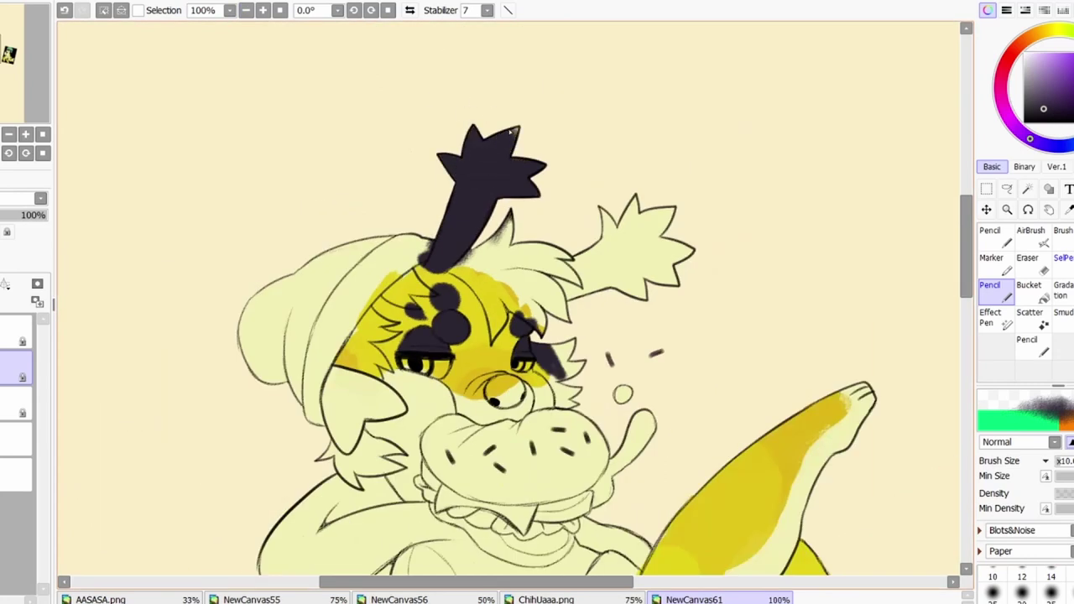
left_click(990, 235)
left_click_drag(570, 276, 680, 239)
left_click_drag(168, 144, 206, 70)
Select the fringe, side hair, cheek tufts and neck tuft by the line art and fill them dark purple on the colour layer
left_click(17, 335)
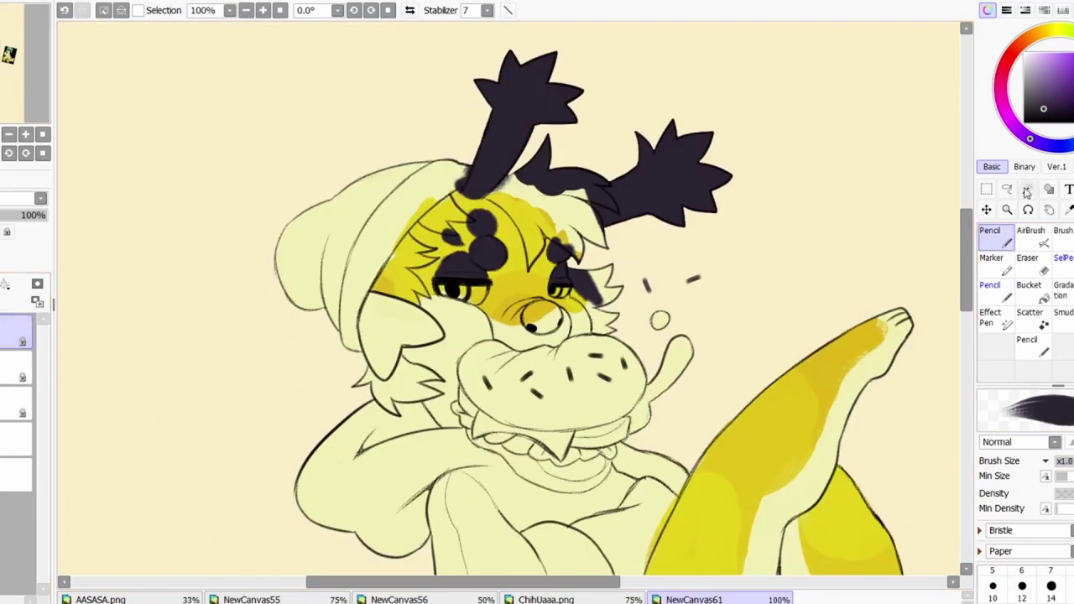
key("w")
left_click(545, 193)
left_click(403, 268)
left_click(395, 386)
left_click(593, 318)
left_click(10, 379)
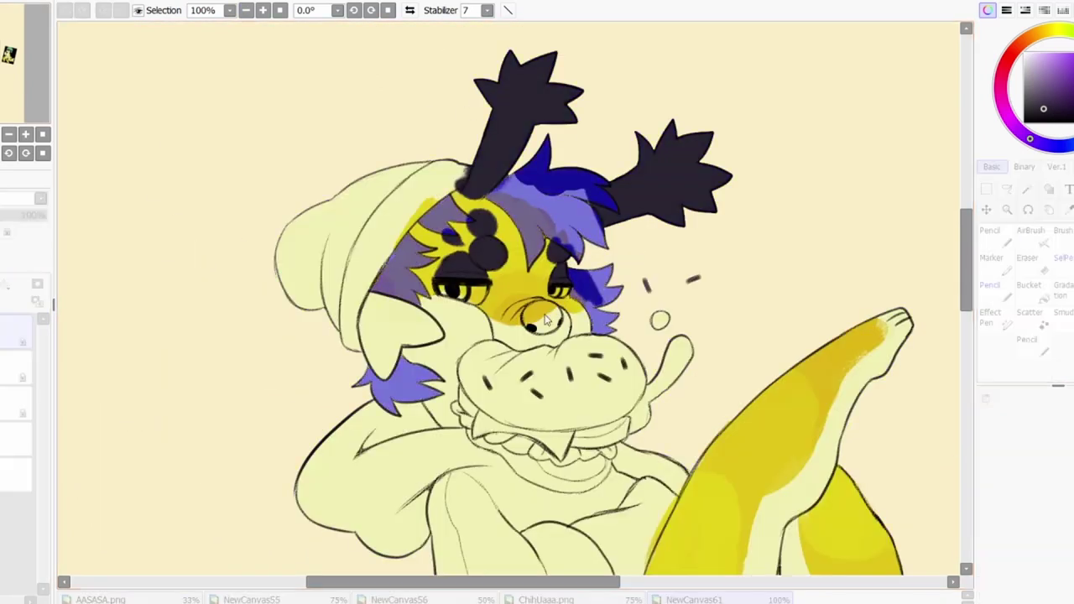
key("f")
key("ctrl+d")
scroll(650, 193, "up", 2)
key("n")
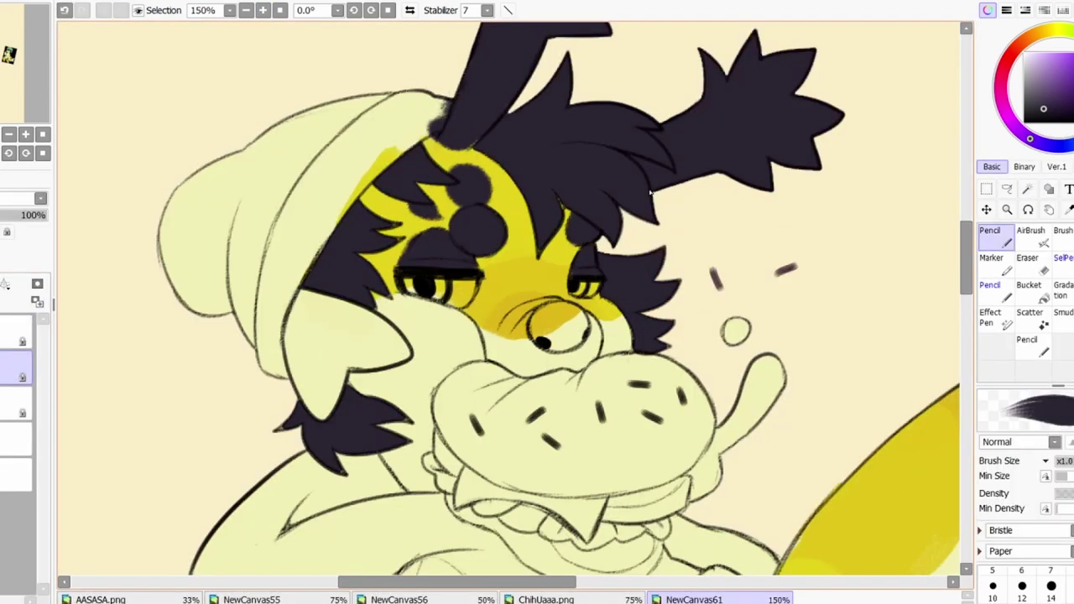
Paint a long wavy dark purple stripe, shorter edge stripes and two oval spots along the near leg's yellow marking
key("n")
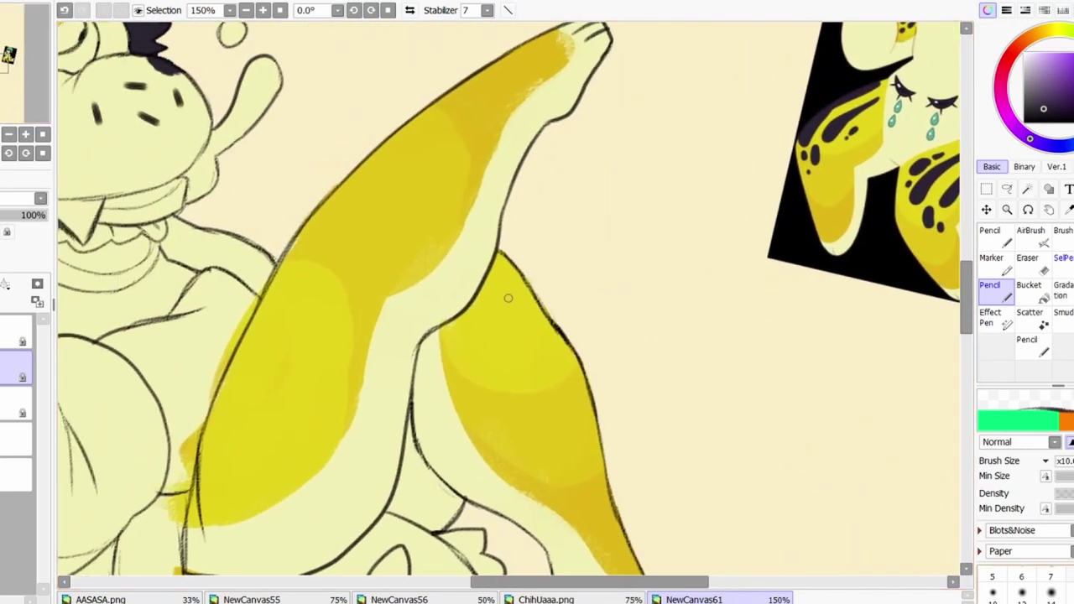
left_click_drag(285, 296, 203, 449)
mouse_move(265, 375)
left_mouse_down()
mouse_move(287, 303)
mouse_move(221, 429)
mouse_move(204, 492)
mouse_move(278, 381)
mouse_move(282, 287)
left_mouse_up()
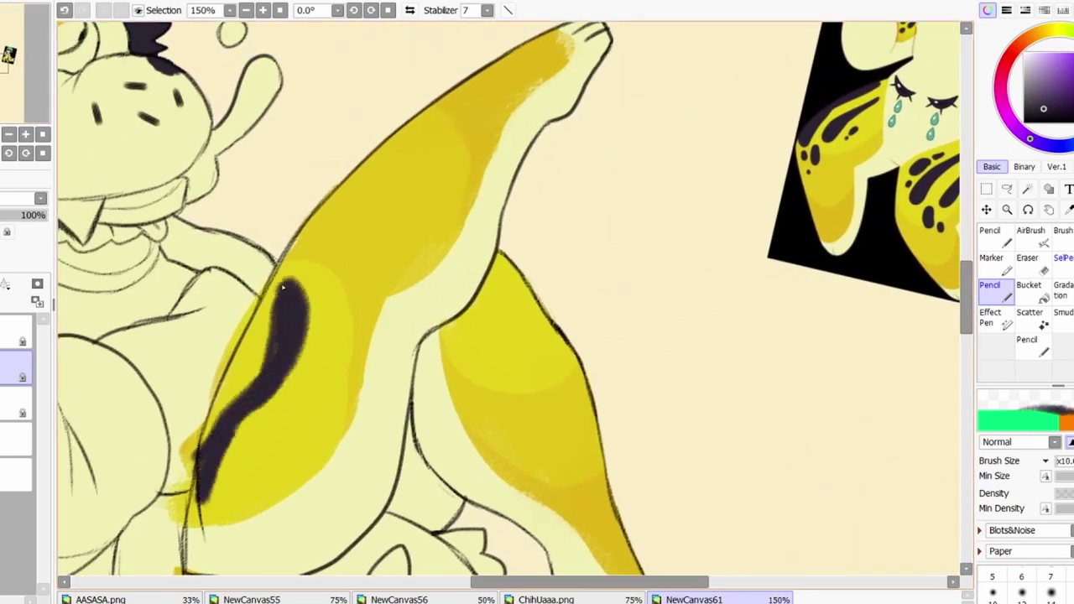
left_click_drag(243, 318, 215, 393)
left_click_drag(320, 207, 220, 391)
left_click_drag(259, 283, 202, 399)
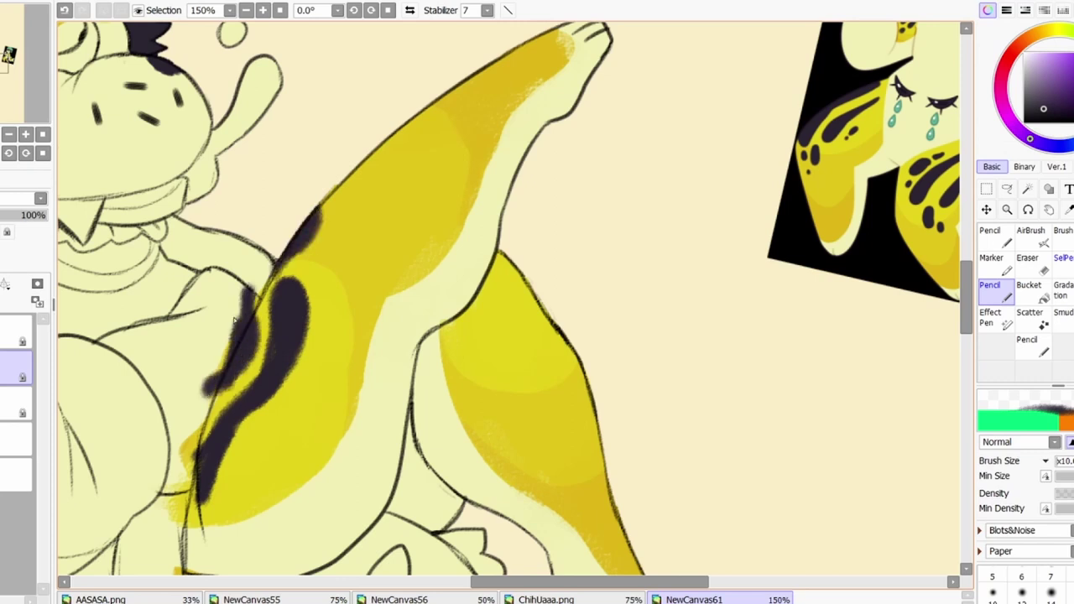
left_click(258, 315, "alt")
left_click(281, 327, "alt")
left_click_drag(242, 286, 209, 395)
left_click_drag(352, 231, 335, 273)
left_click_drag(369, 184, 361, 199)
Paint dark purple stripes and a small spot around the far leg's knee
mouse_move(292, 439)
left_mouse_down()
mouse_move(109, 452)
mouse_move(97, 438)
mouse_move(168, 457)
left_mouse_up()
left_click_drag(386, 272, 407, 311)
left_click_drag(352, 336, 361, 329)
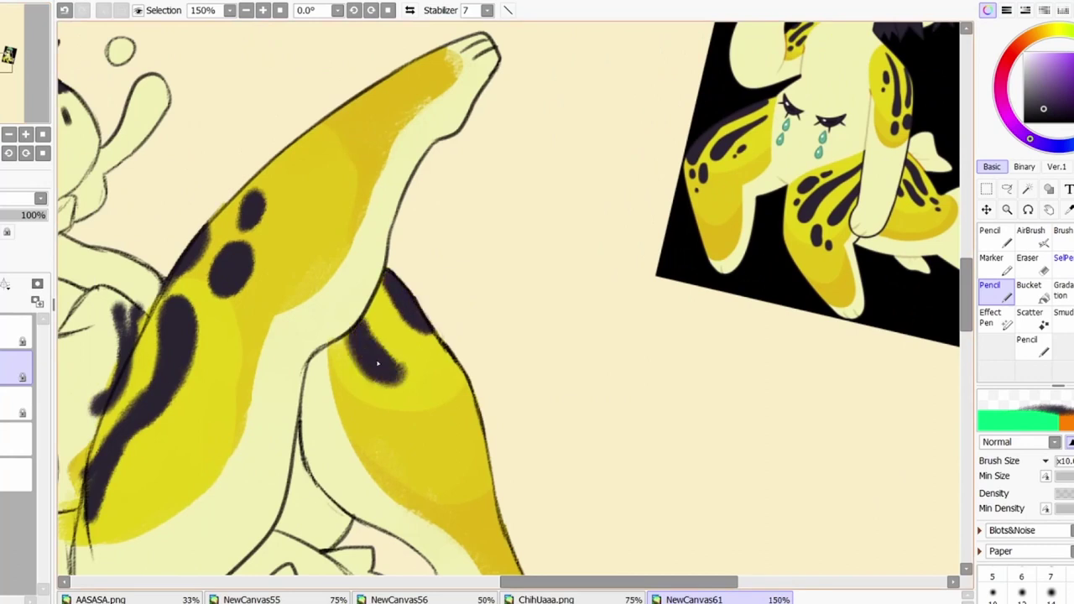
left_click_drag(435, 366, 416, 353)
left_click(459, 391)
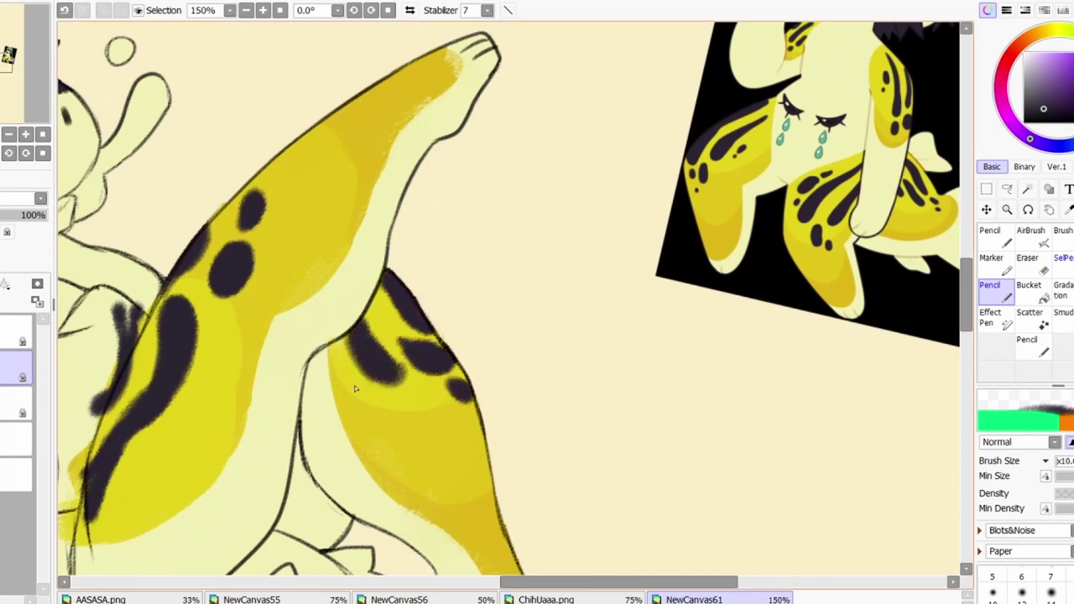
Paint dark purple stripes and small spots on the golden patch of the upper tail
scroll(359, 397, "down", 8)
scroll(363, 379, "up", 6)
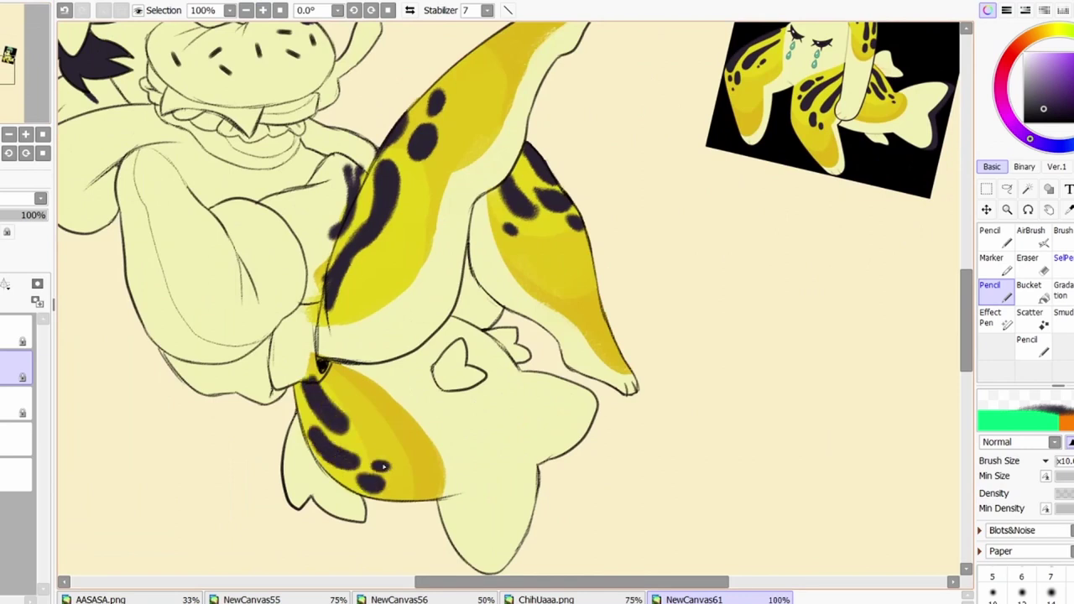
left_click_drag(352, 433, 344, 438)
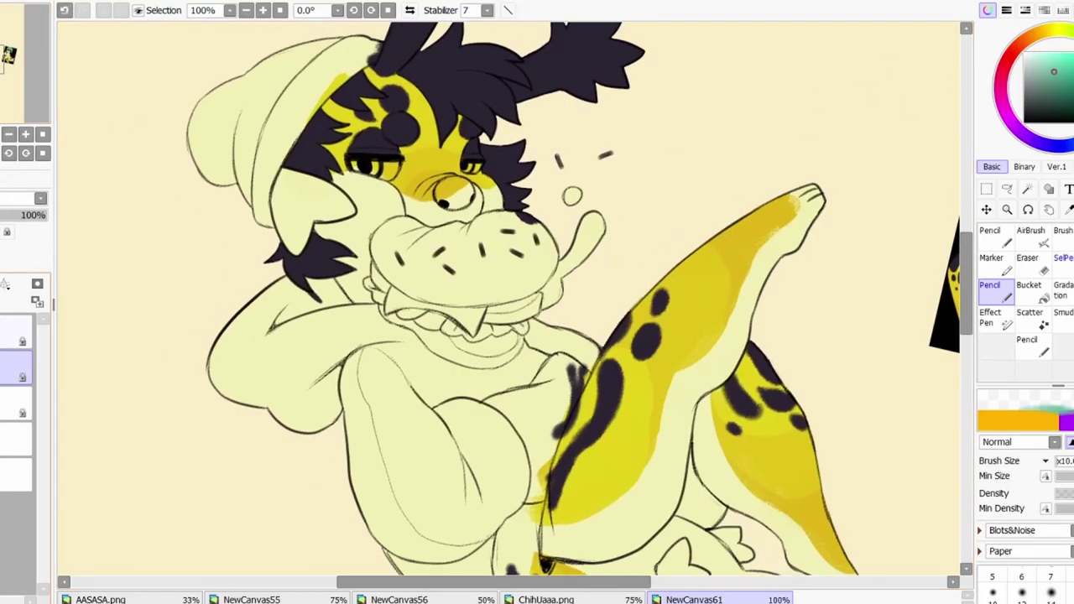
Select the hat and hoodie with the Magic Wand, patch the gaps with the selection pen, and fill them teal
key("w")
left_click(268, 90)
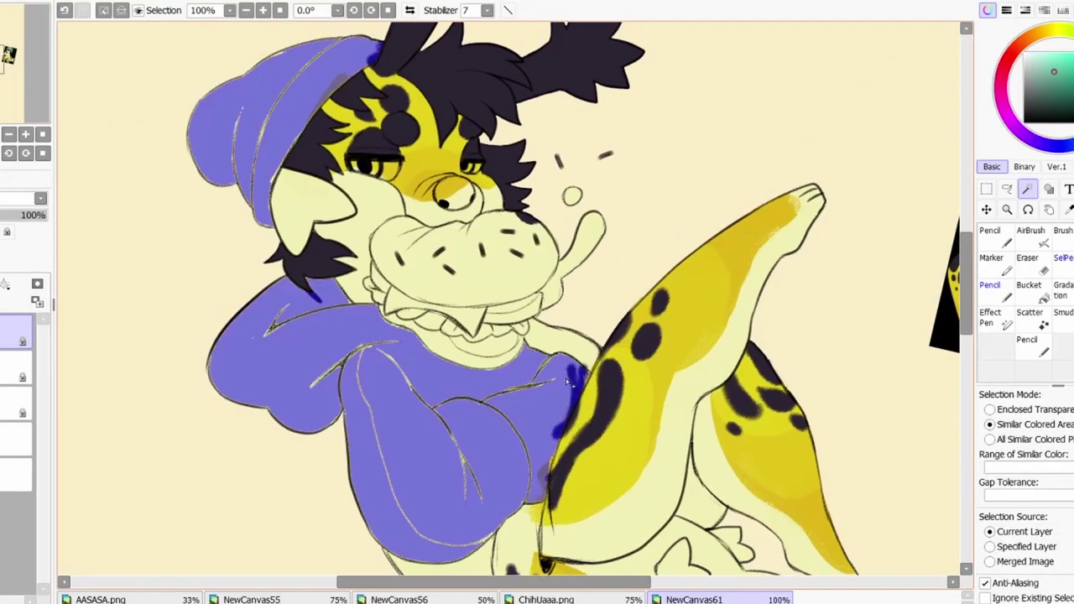
scroll(504, 302, "down", 2)
scroll(503, 302, "right", 1)
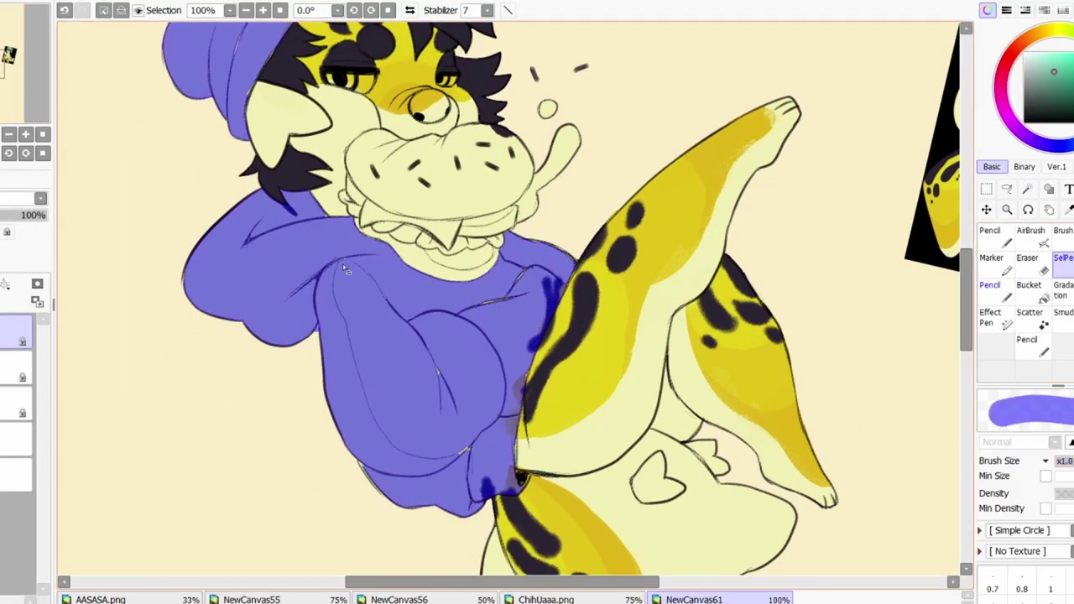
scroll(375, 439, "up", 3)
scroll(320, 317, "left", 1)
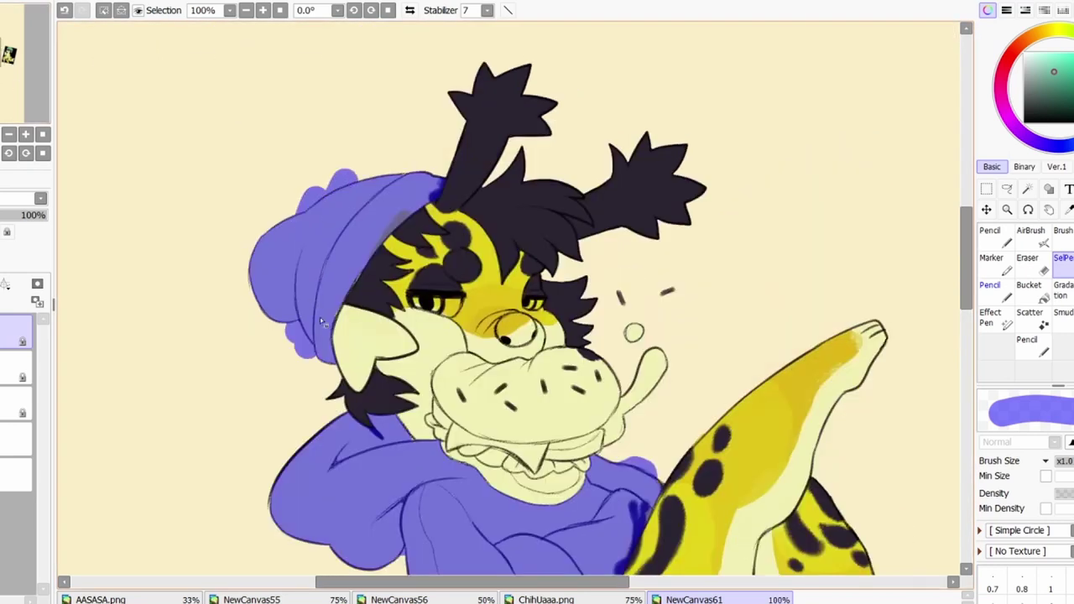
scroll(504, 303, "down", 3)
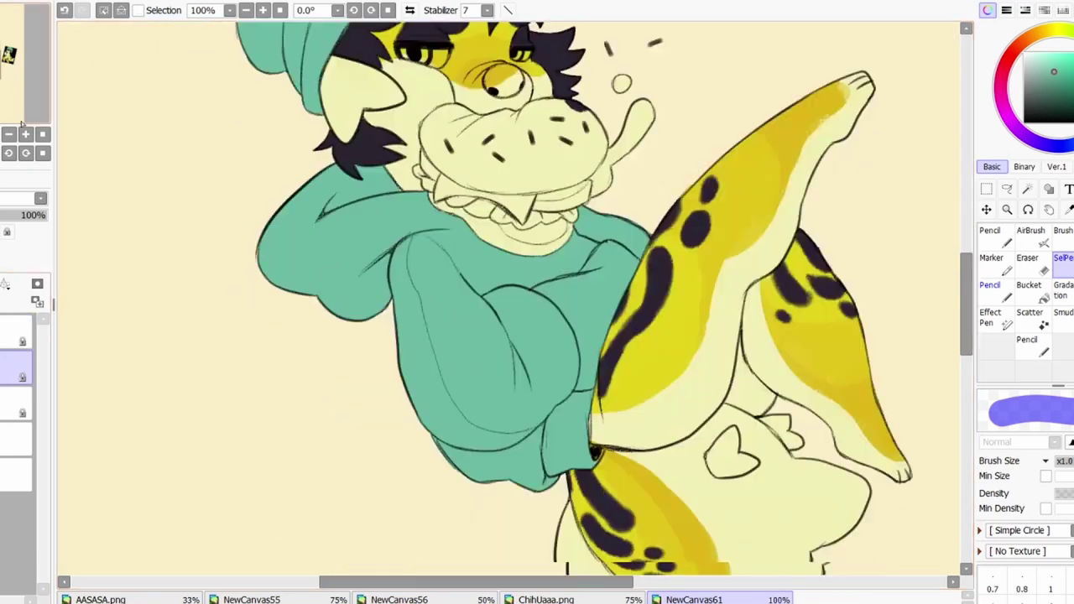
Select the nose and both irises with the Magic Wand and fill them teal to match the reference picture
scroll(503, 302, "right", 1)
left_click(991, 236)
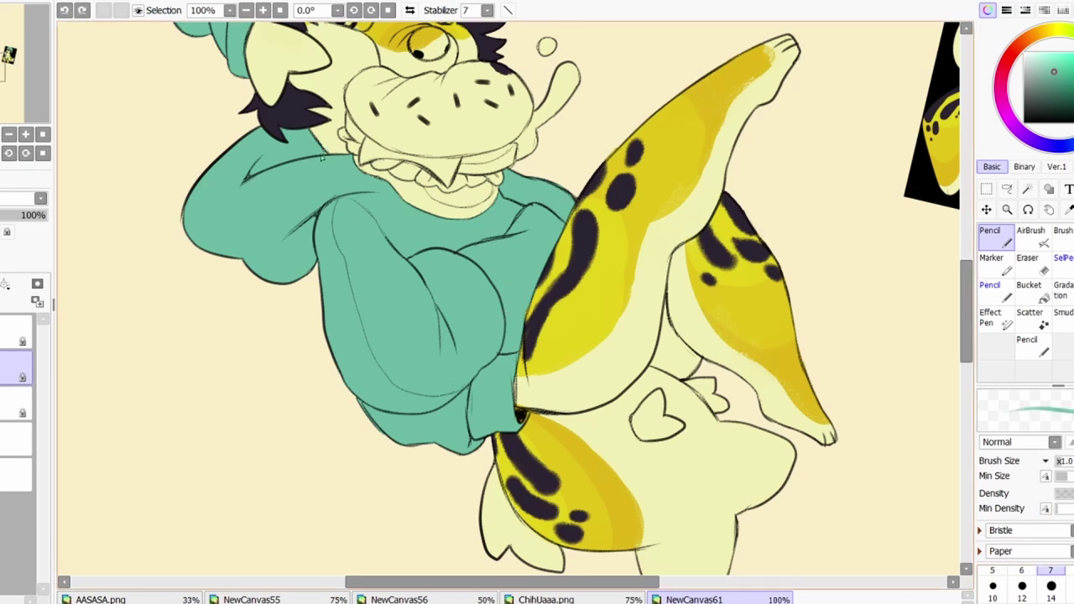
scroll(888, 454, "up", 3)
scroll(887, 454, "right", 1)
scroll(504, 302, "down", 2)
scroll(504, 302, "right", 4)
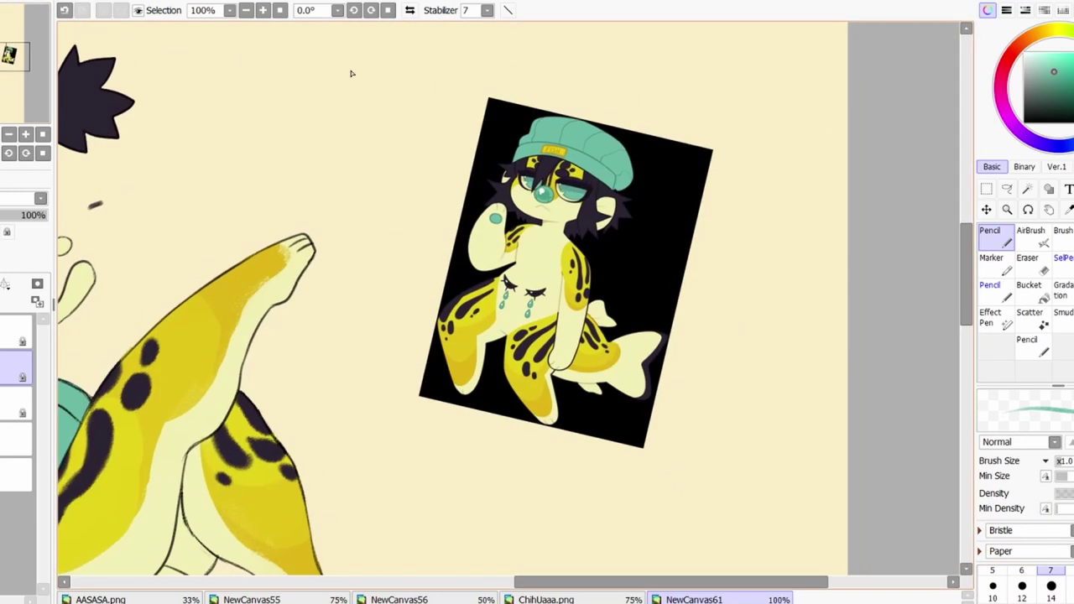
scroll(503, 302, "left", 5)
left_click(1027, 189)
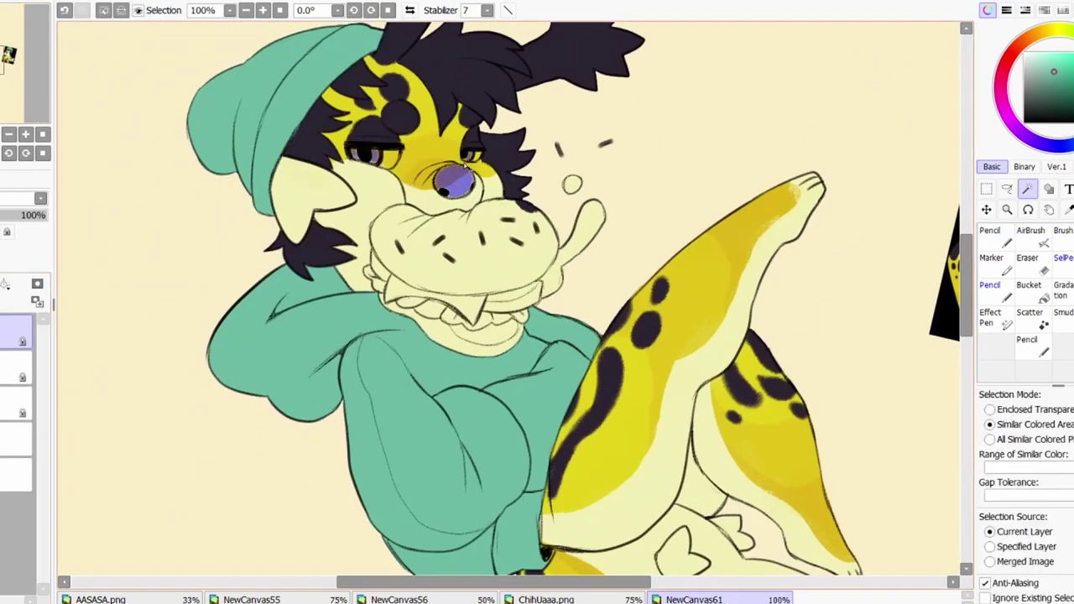
left_click(246, 10)
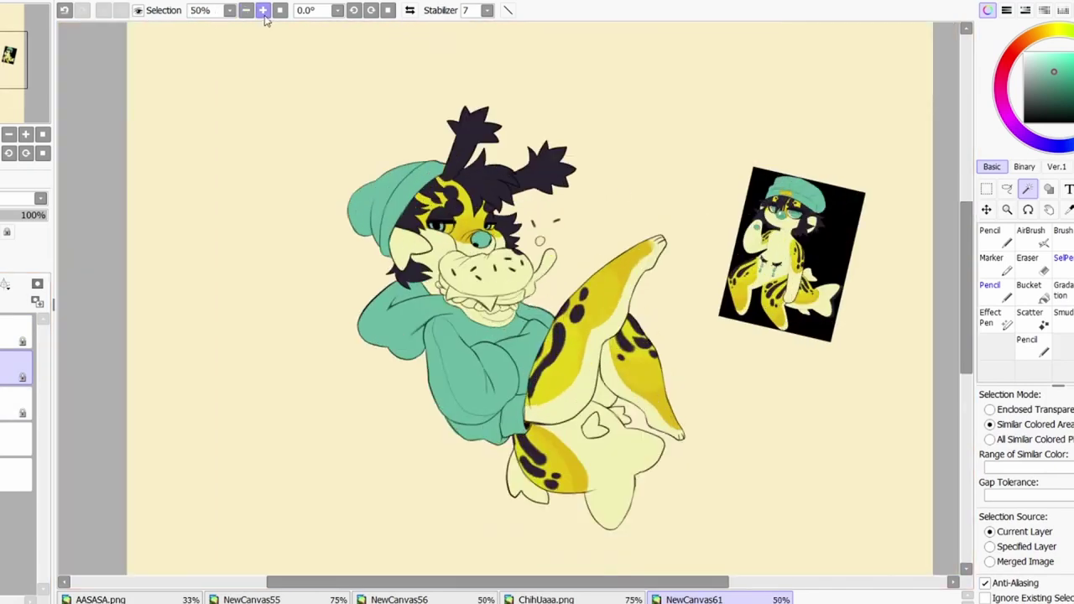
left_click(263, 10)
Fill both burger buns tan on a new layer, airbrush them with orange-brown and cream, and merge the layer down
left_click(490, 252)
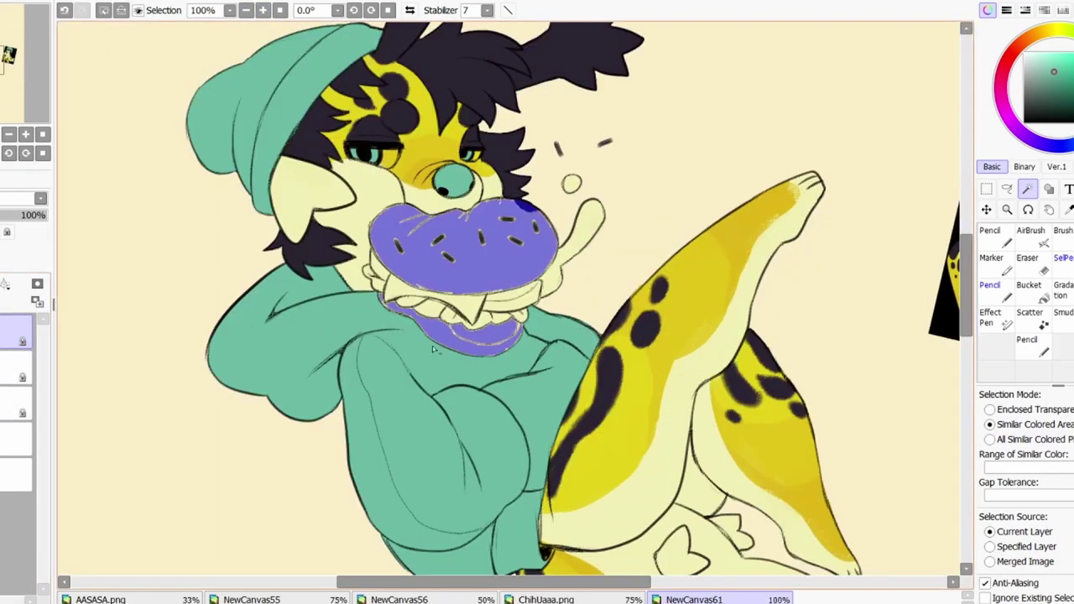
left_click(1060, 63)
left_click(1031, 231)
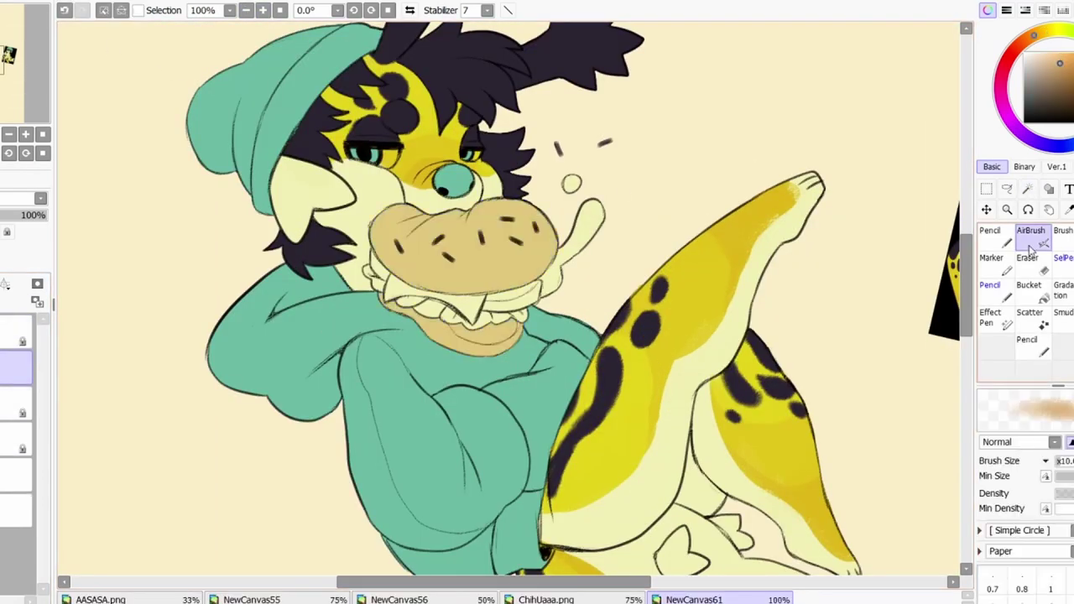
left_click_drag(470, 210, 516, 239)
left_click_drag(394, 243, 545, 256)
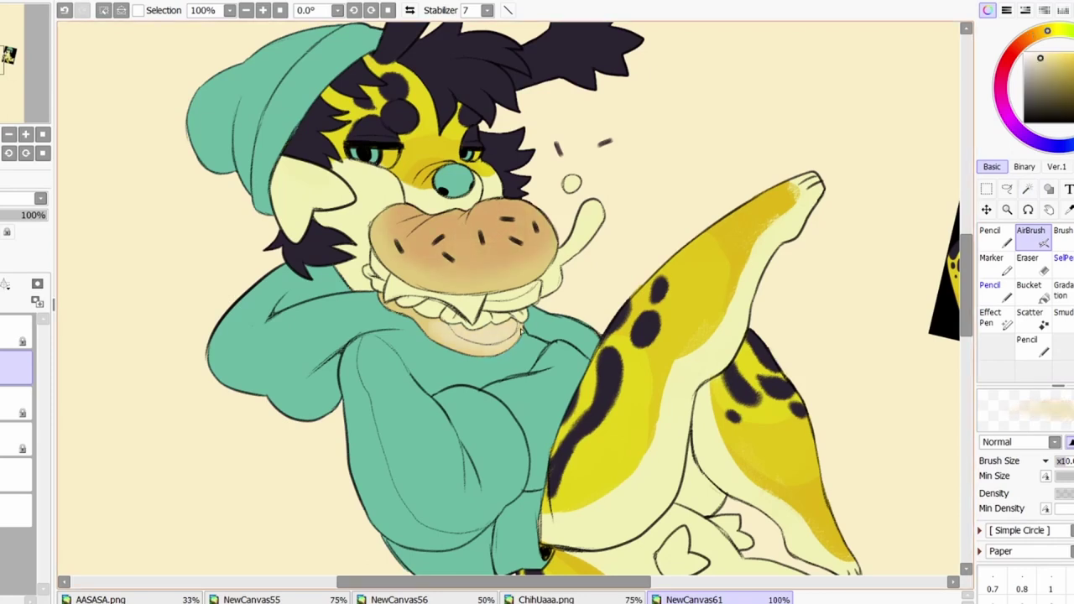
key("ctrl+e")
Fill the burger's cheese slice light yellow and the tomato slices pinkish red using Magic Wand selections
left_click(1027, 189)
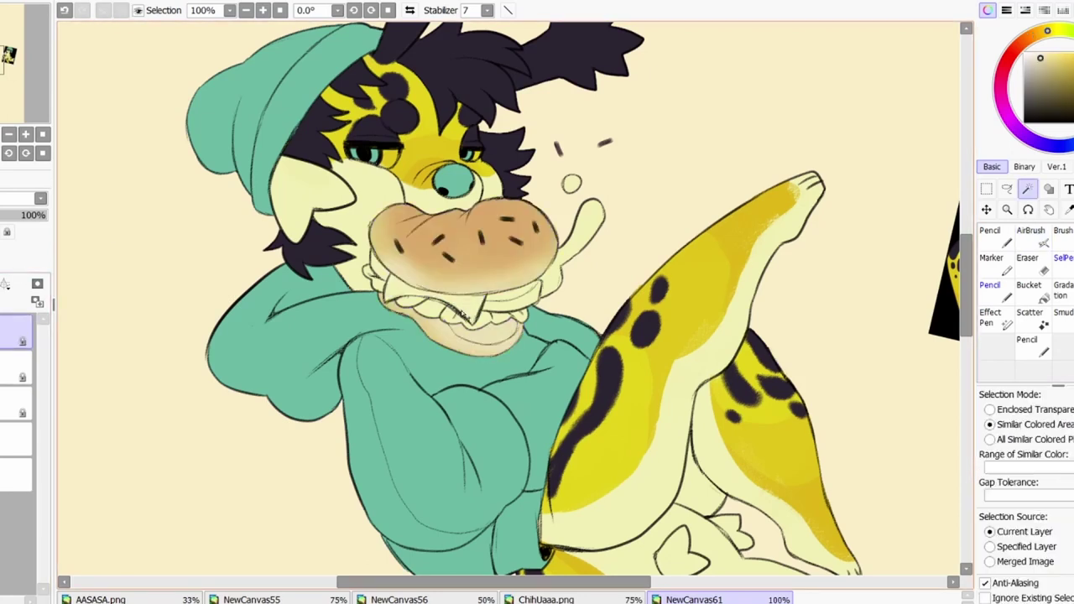
left_click(436, 294)
left_click(23, 332)
left_click(1011, 55)
key("ctrl+f")
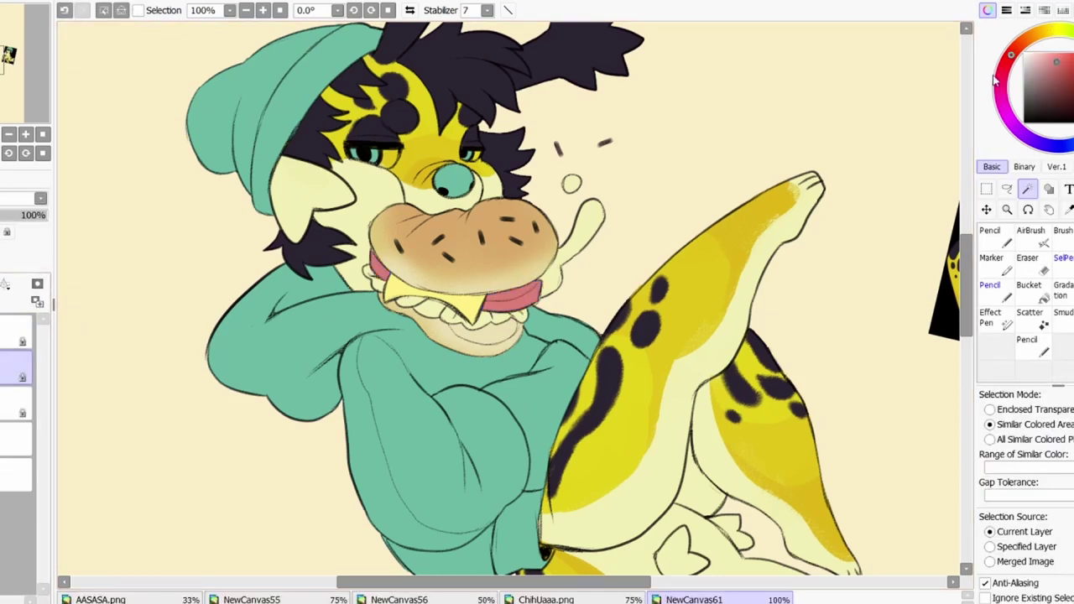
key("ctrl+d")
Select the sauce splash and its droplet, patch the selection beside the bun, and fill them muted reddish brown
left_click(560, 239)
key("s")
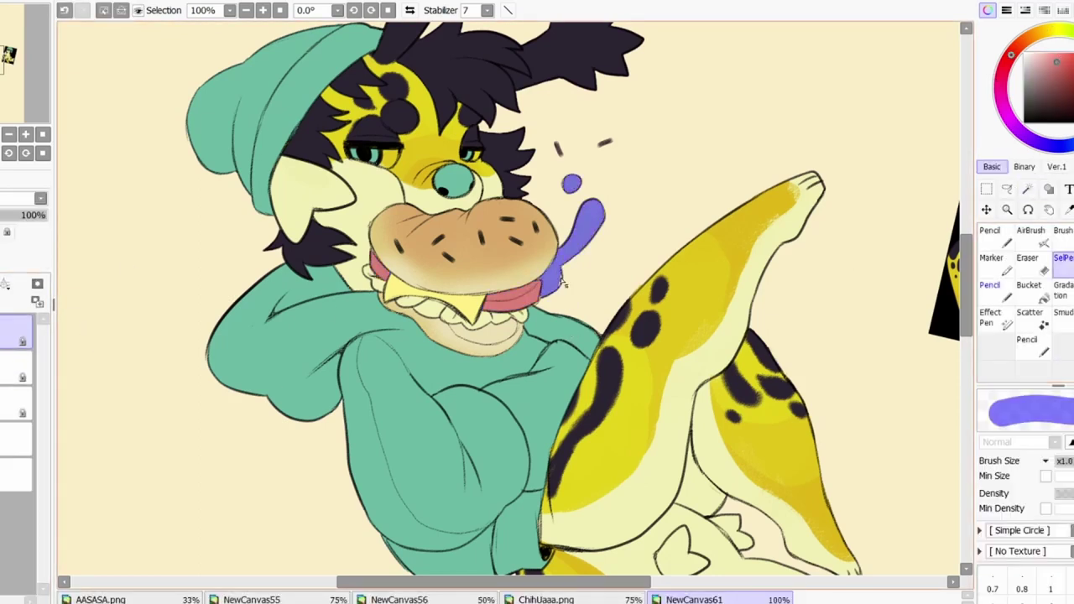
left_click_drag(561, 289, 569, 263)
key("ctrl+d")
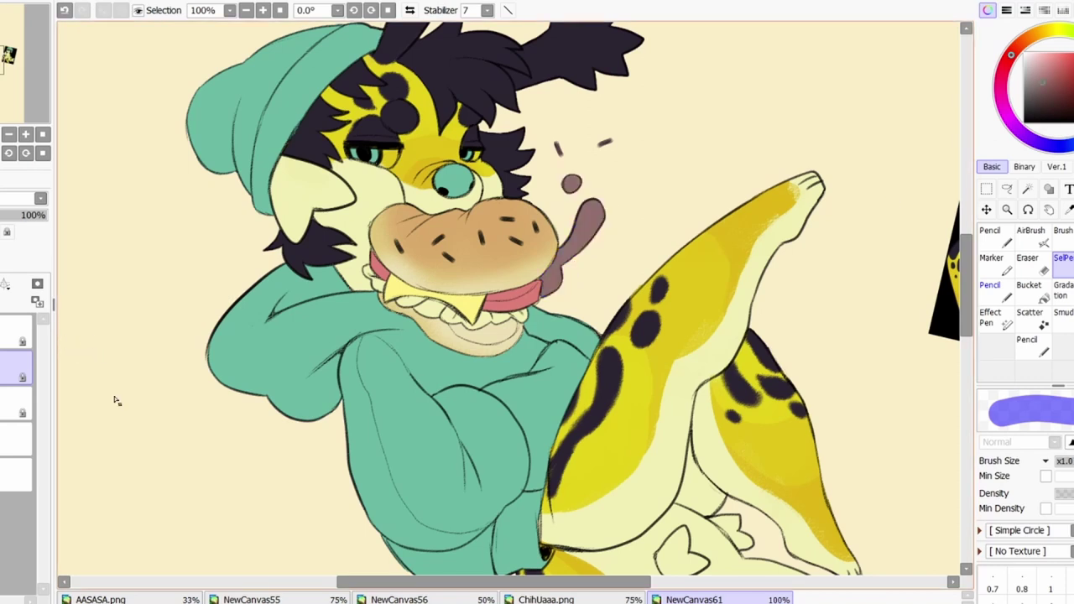
Fill the burger's lettuce light green and add paler green highlights with the Pencil
left_click(17, 335)
key("w")
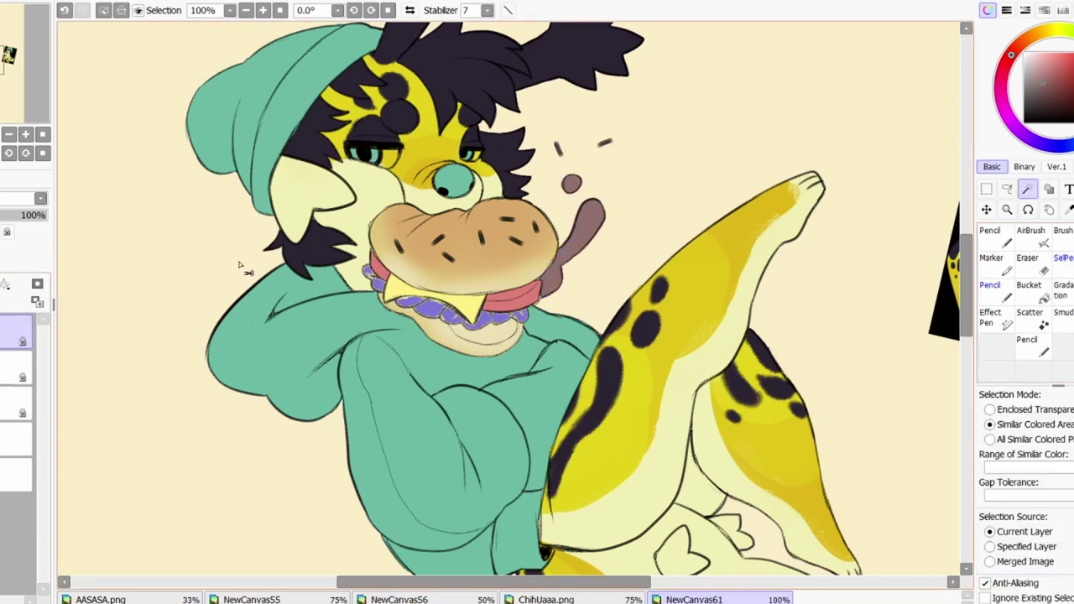
left_click(17, 369)
left_click(1049, 67)
left_click(990, 235)
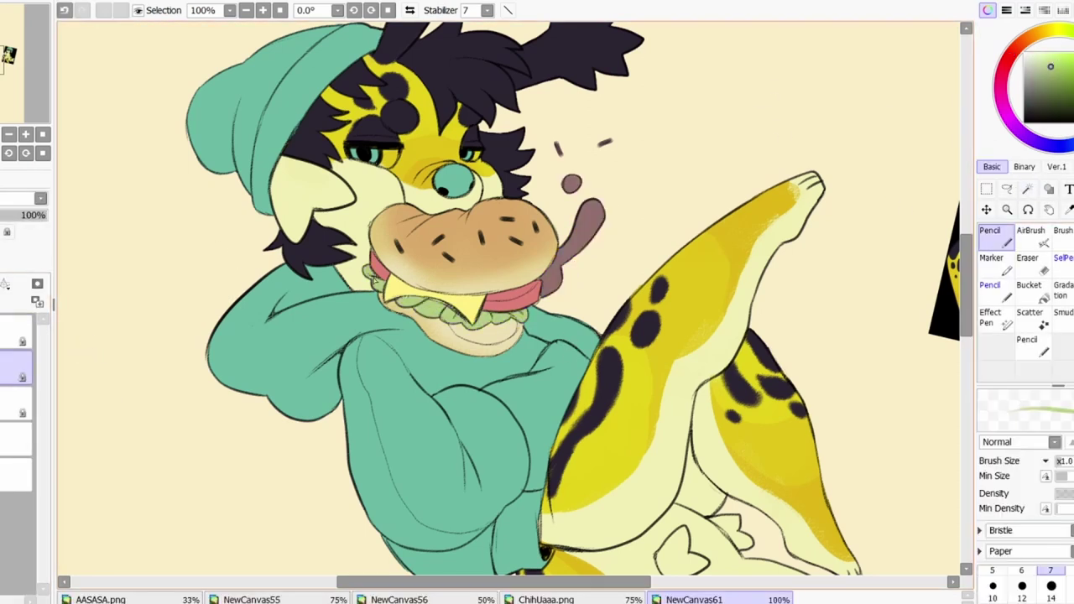
left_click(1066, 31)
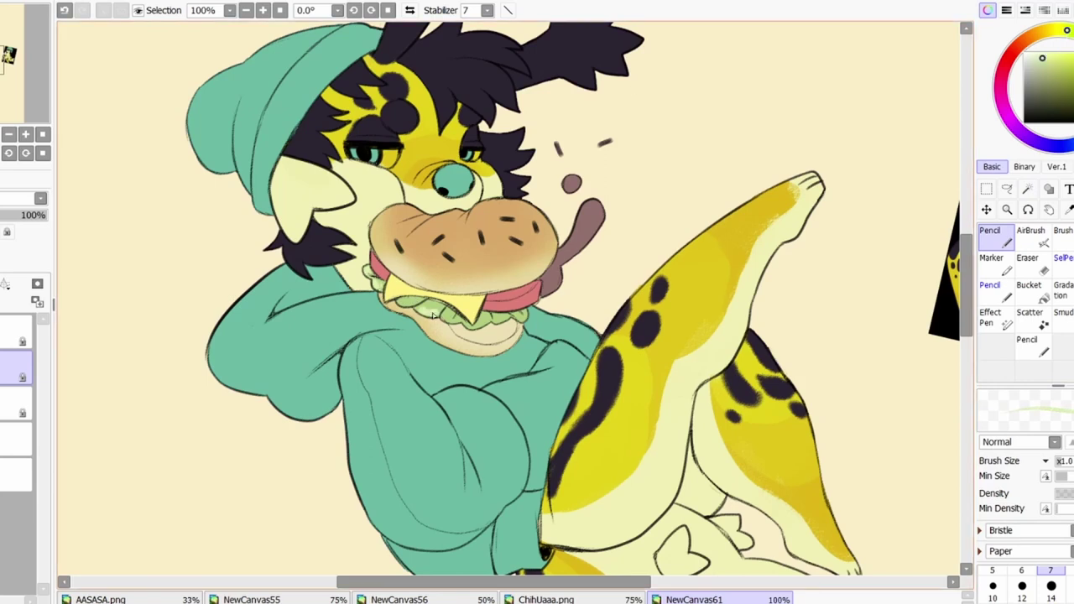
Paint a slanted yellow rectangular label on the hat's brim, following the reference picture
scroll(488, 317, "down", 1)
scroll(504, 302, "up", 1)
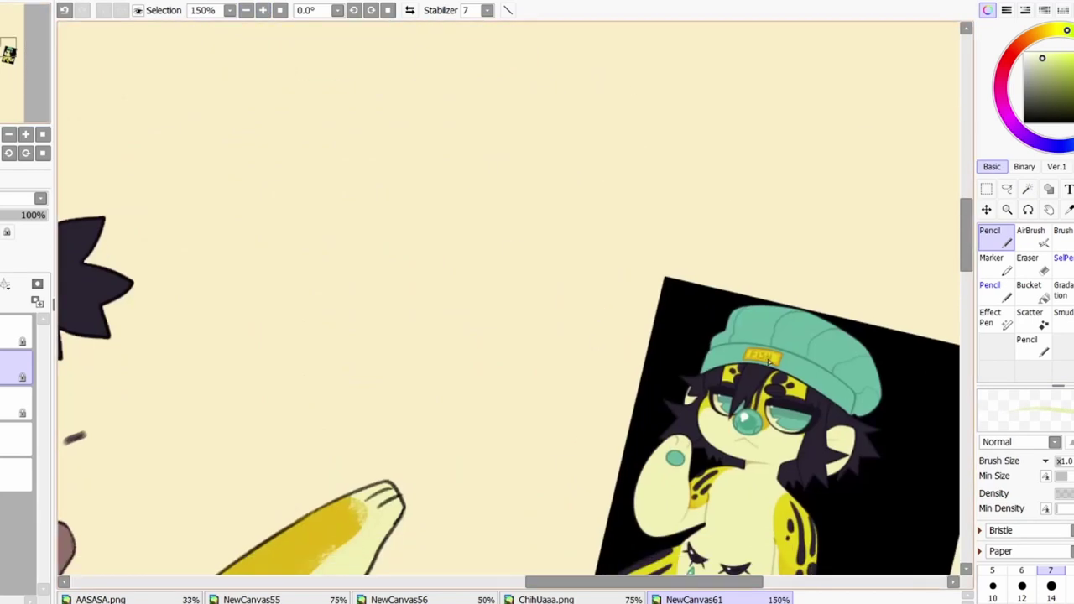
scroll(588, 276, "up", 1)
mouse_move(701, 211)
left_mouse_down()
mouse_move(650, 315)
mouse_move(619, 267)
left_mouse_up()
key("ctrl+z")
mouse_move(588, 312)
left_mouse_down()
mouse_move(738, 222)
mouse_move(683, 213)
left_mouse_up()
Outline the yellow hat label in black on the line layer and letter the word FISH inside it
left_click(16, 331)
key("n")
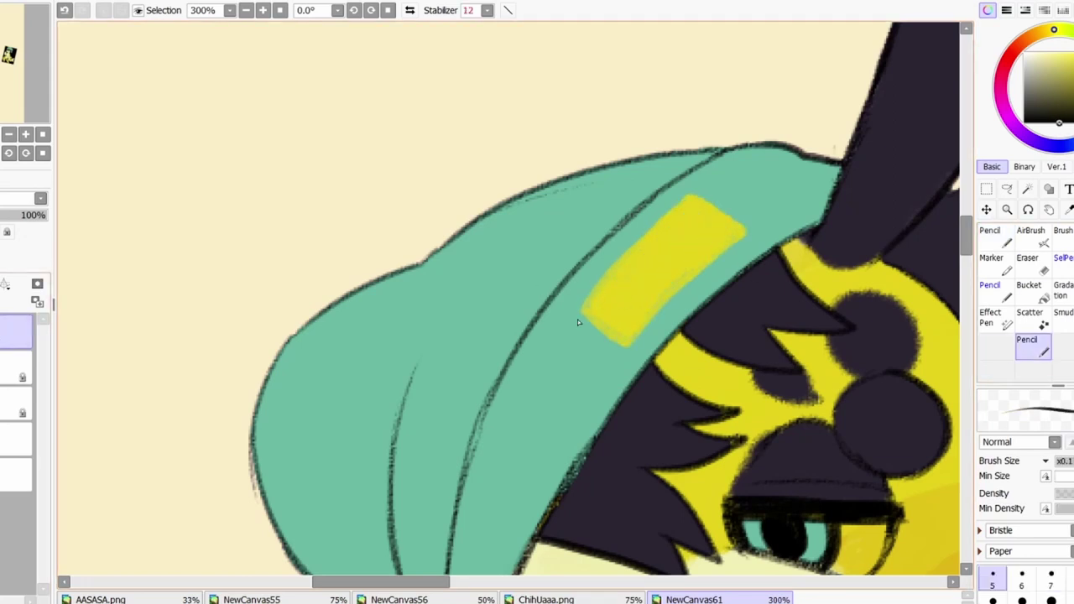
left_click_drag(579, 311, 701, 198)
left_click_drag(615, 344, 750, 237)
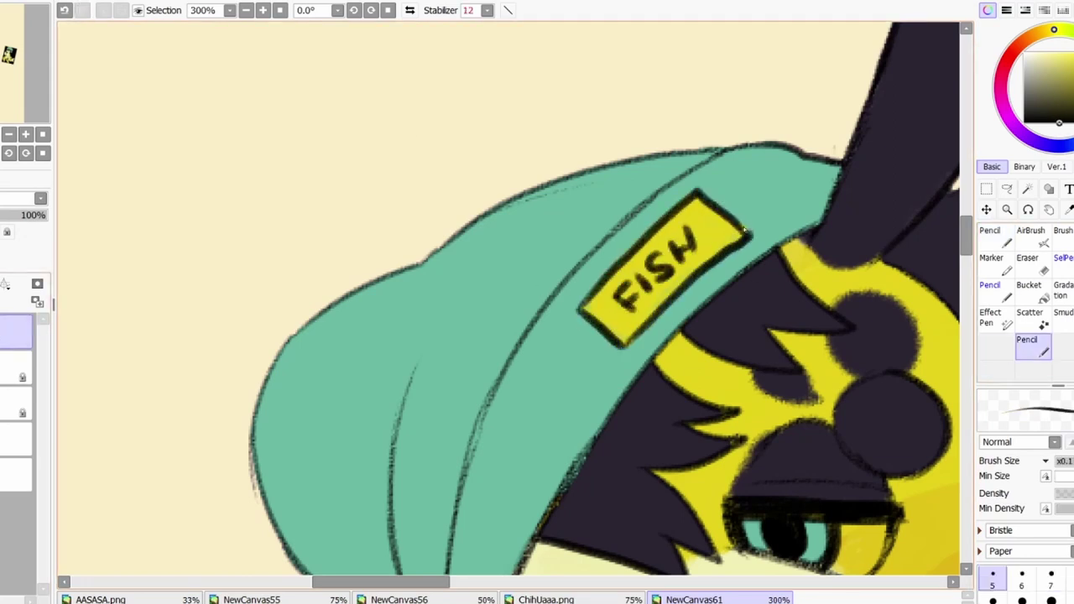
Recolour the sclera of both eyes white around the teal irises
scroll(512, 302, "down", 8)
scroll(512, 302, "up", 5)
scroll(525, 373, "up", 4)
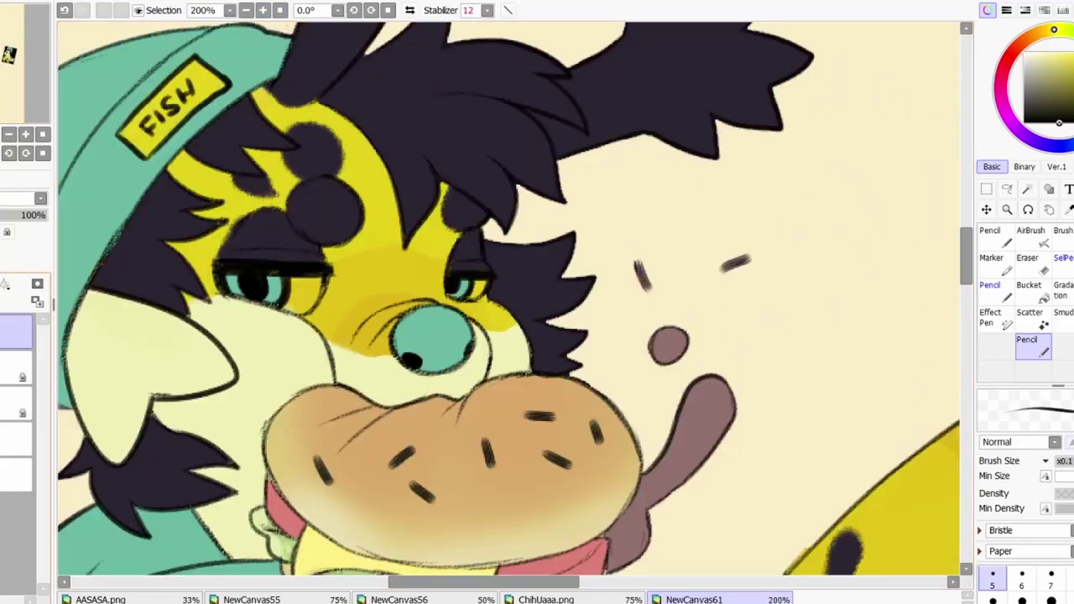
scroll(798, 268, "down", 4)
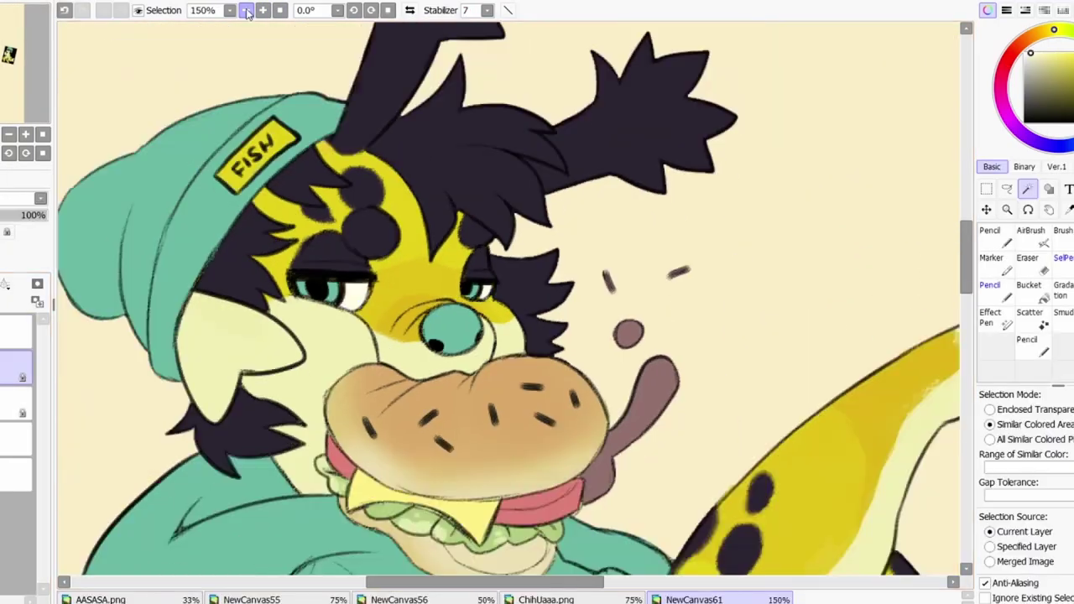
Paint pink shadows on the neck, hood and upper chest of the hoodie on a new layer at 52% opacity
key("n")
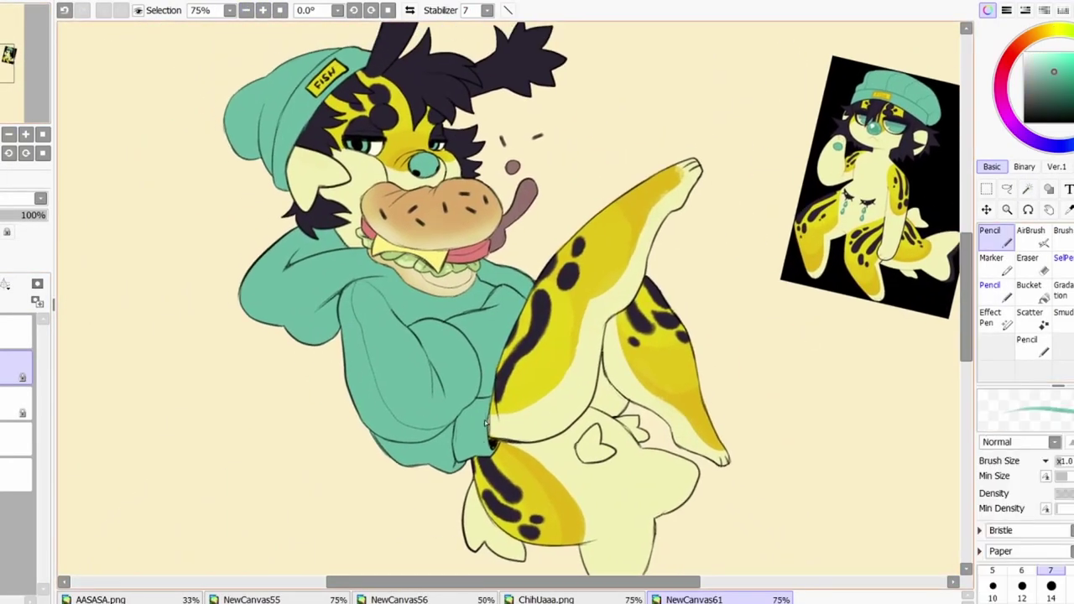
left_click_drag(407, 408, 445, 475)
left_click(1044, 57)
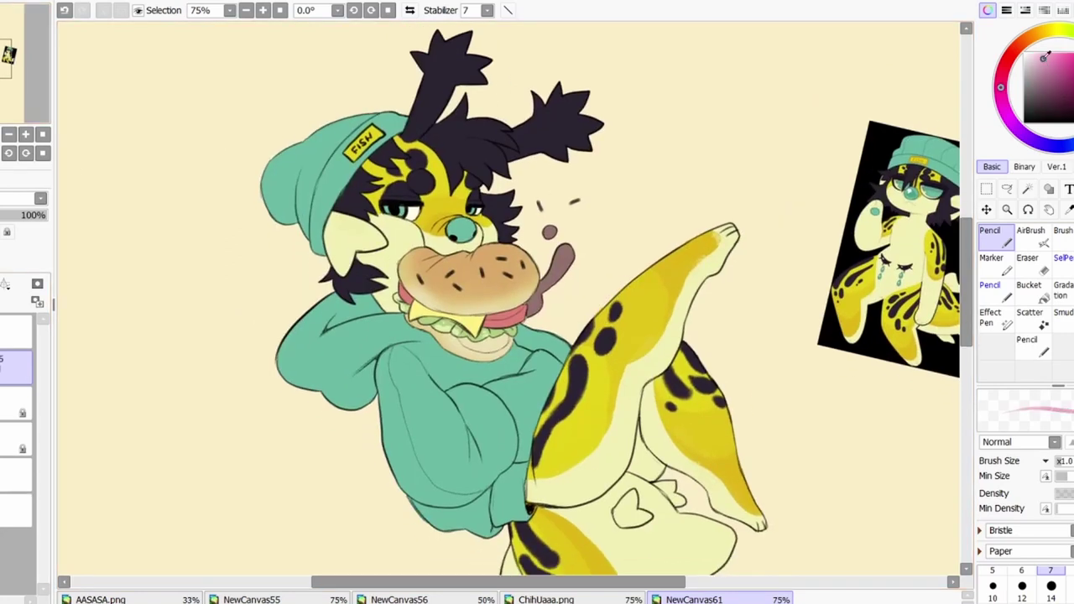
scroll(175, 357, "up", 1)
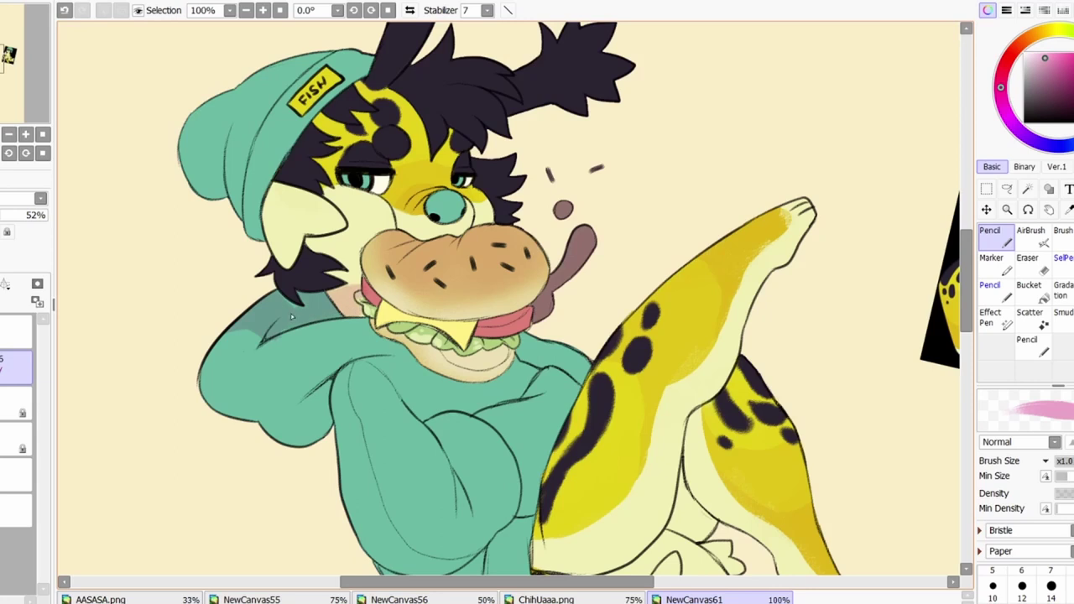
mouse_move(226, 422)
left_mouse_down()
mouse_move(333, 385)
mouse_move(252, 431)
left_mouse_up()
mouse_move(340, 371)
left_mouse_down()
mouse_move(372, 360)
mouse_move(358, 366)
mouse_move(407, 399)
mouse_move(376, 355)
mouse_move(475, 396)
left_mouse_up()
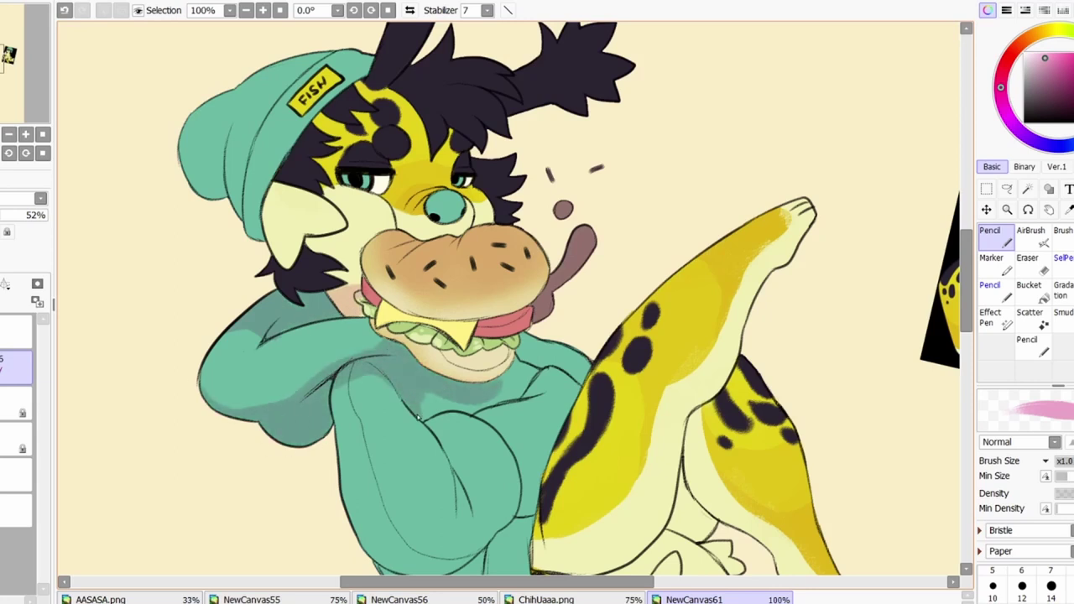
Reduce the shadow layer's opacity to 38% and shade the hoodie's lower body, sleeve and cuff
scroll(417, 417, "down", 2)
scroll(568, 339, "down", 2)
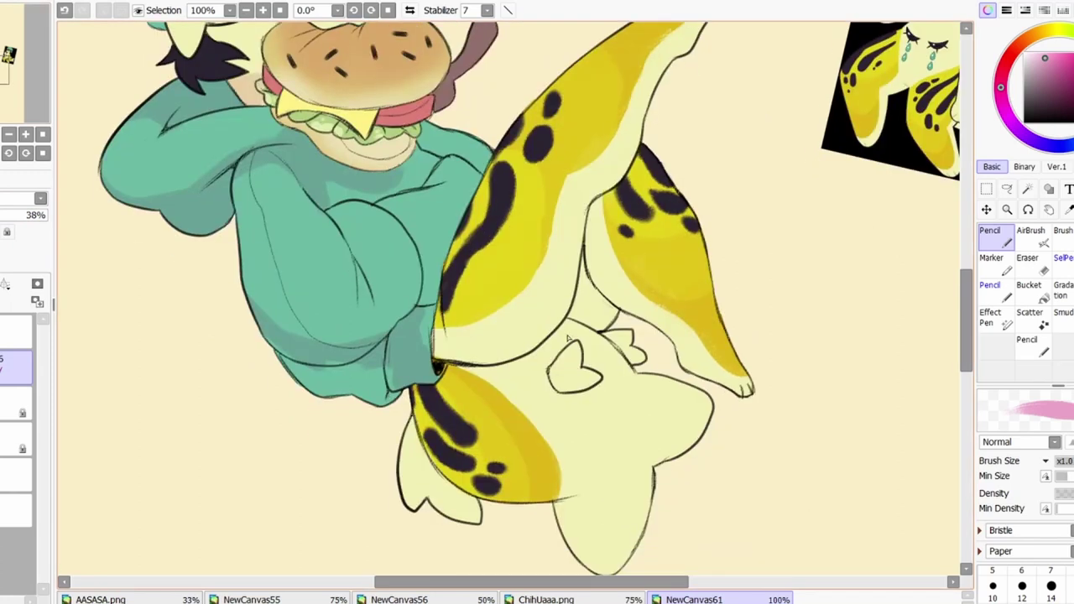
mouse_move(358, 385)
left_mouse_down()
mouse_move(354, 405)
mouse_move(444, 252)
left_mouse_up()
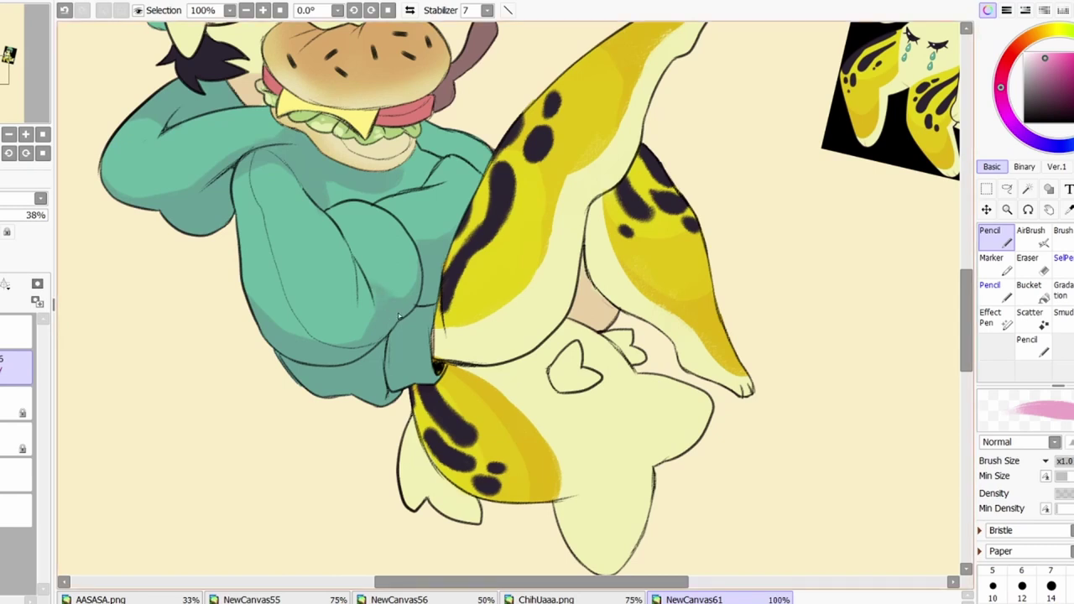
Shade the near thigh's underside, the tail base and side fin, and the far leg's lower edge
mouse_move(406, 315)
left_mouse_down()
mouse_move(536, 349)
mouse_move(461, 355)
mouse_move(440, 426)
mouse_move(429, 424)
mouse_move(451, 368)
mouse_move(400, 462)
mouse_move(429, 477)
left_mouse_up()
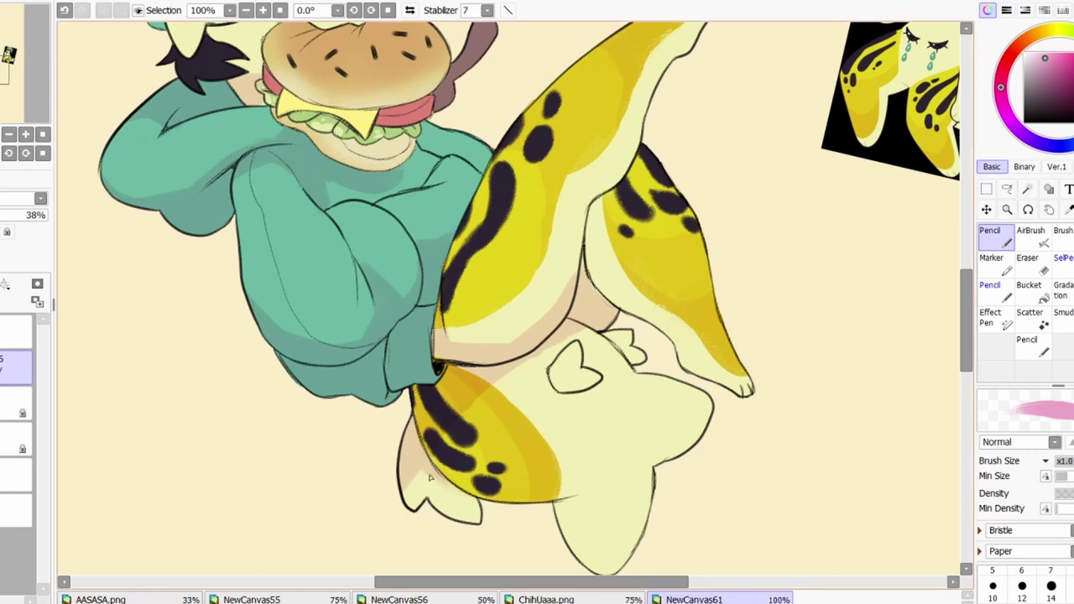
mouse_move(592, 252)
left_mouse_down()
mouse_move(660, 307)
mouse_move(694, 376)
mouse_move(747, 393)
left_mouse_up()
left_click_drag(593, 213, 588, 263)
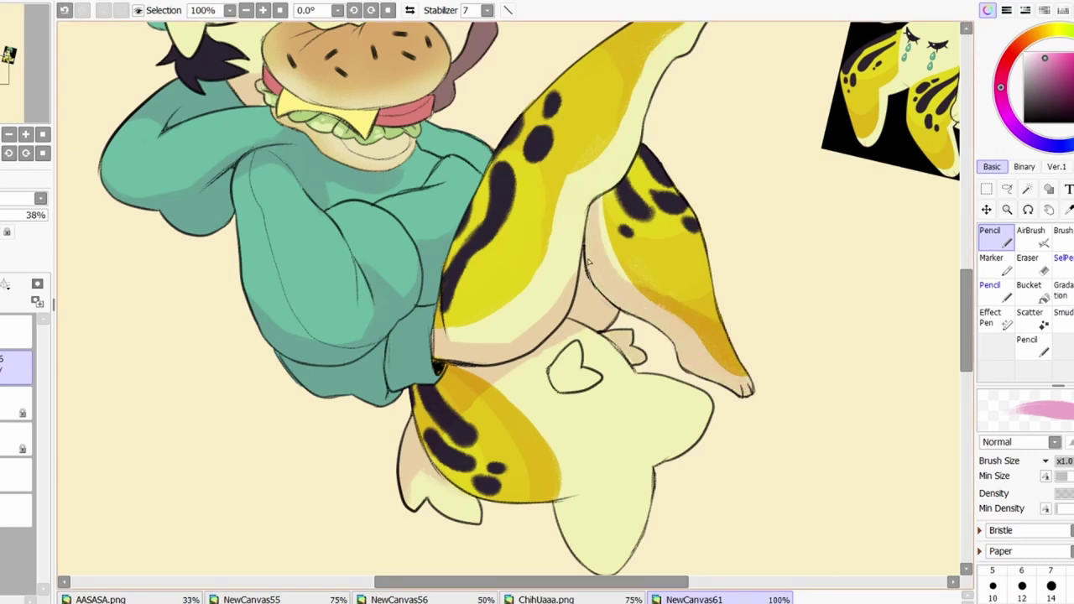
Shade the hat, ear, nose, eye whites, sauce splash and both burger buns on the shadow layer
scroll(486, 361, "up", 3)
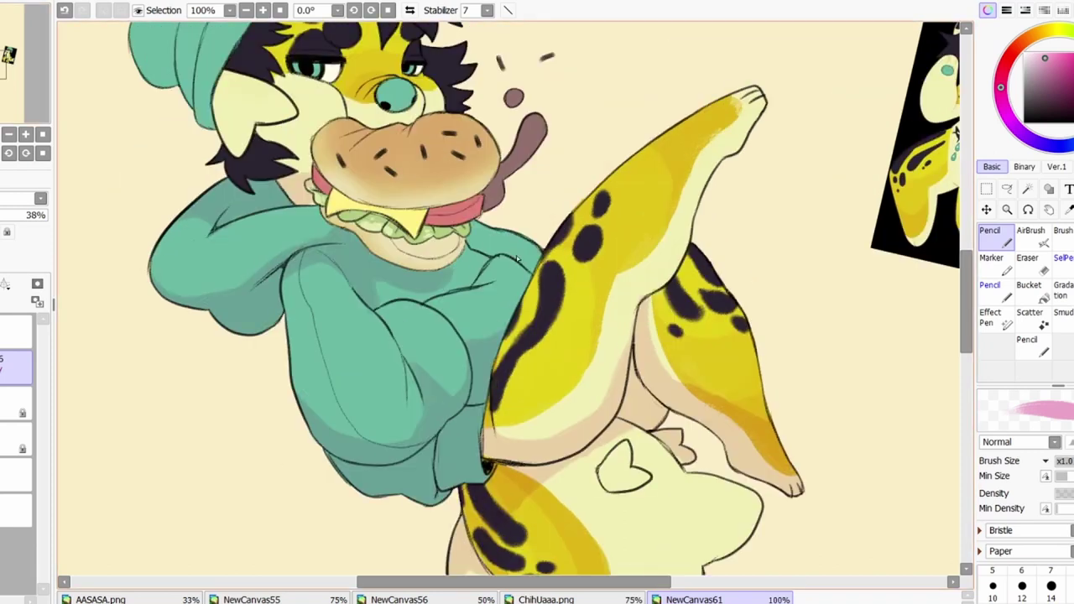
scroll(522, 153, "up", 3)
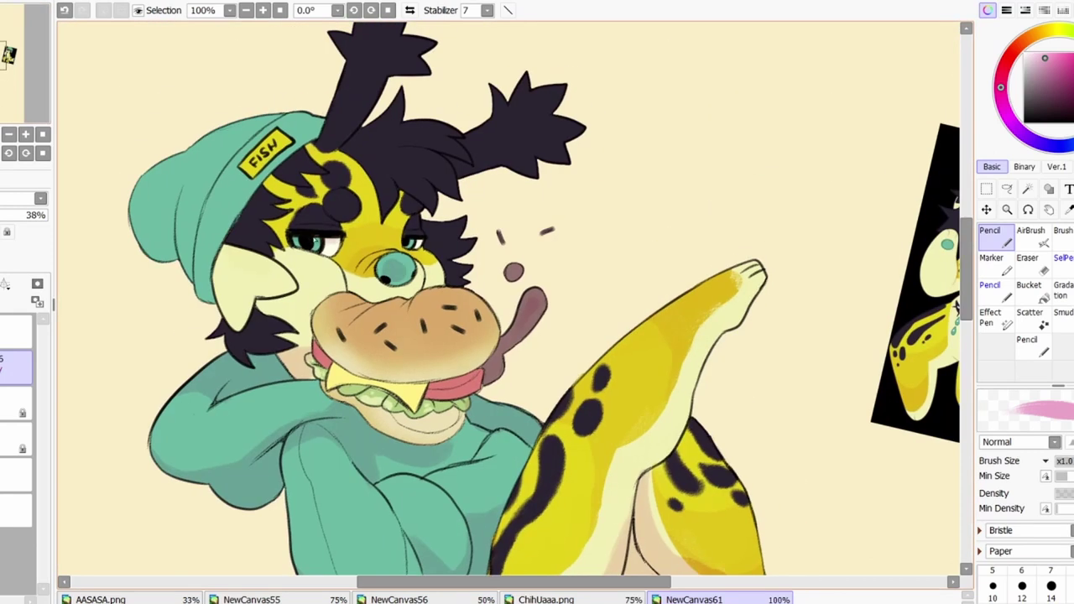
mouse_move(160, 241)
left_mouse_down()
mouse_move(206, 277)
mouse_move(191, 273)
left_mouse_up()
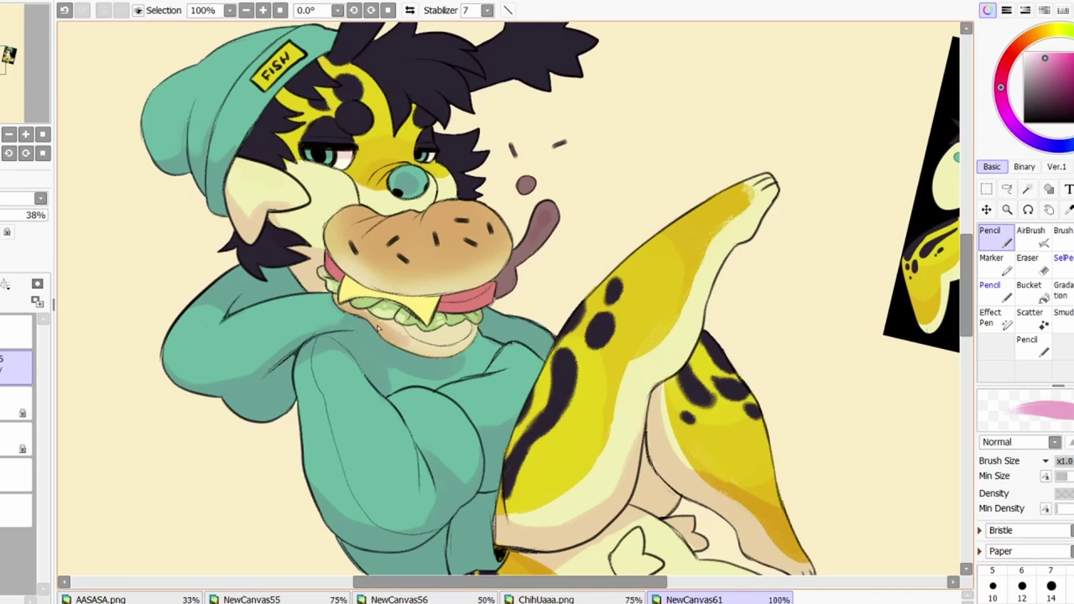
mouse_move(378, 329)
left_mouse_down()
mouse_move(438, 341)
mouse_move(466, 334)
left_mouse_up()
left_click_drag(502, 210, 491, 262)
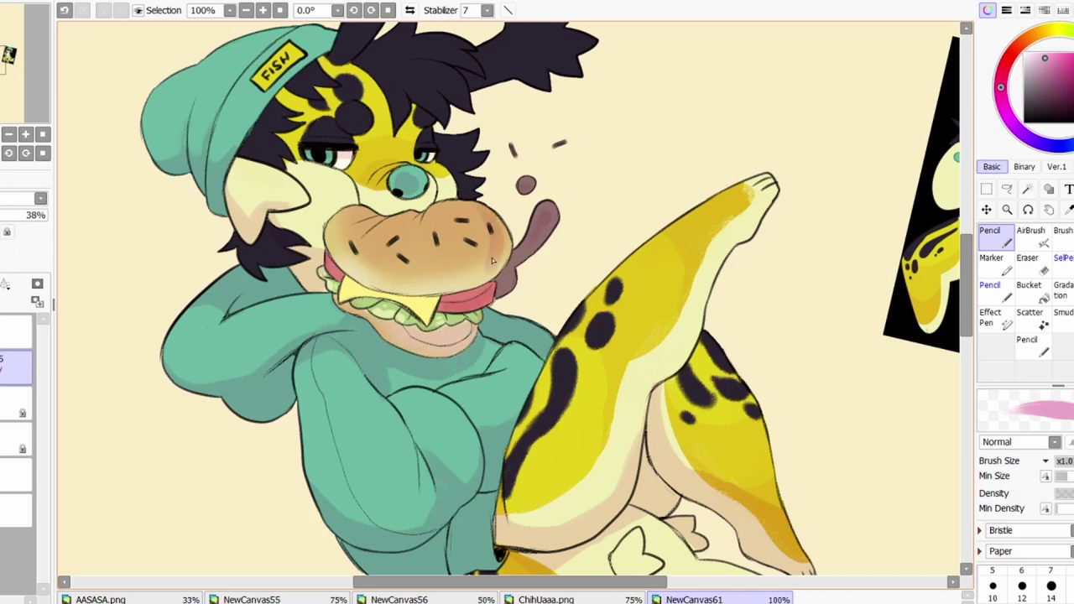
Tint the sauce splash outline dark maroon and the top bun's sesame seeds brown on the locked line art layer
scroll(349, 220, "down", 3)
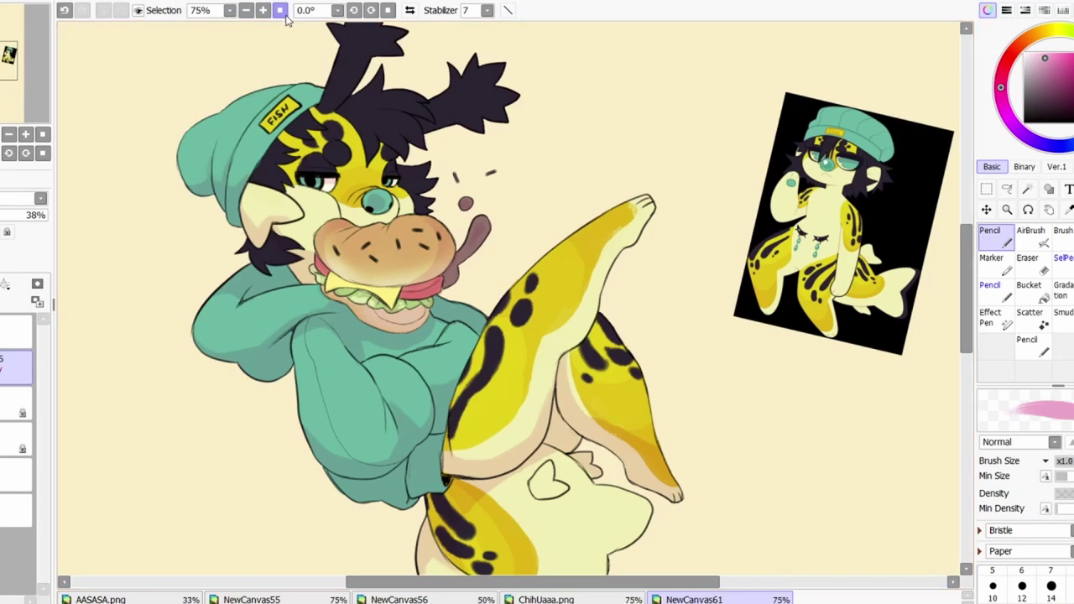
left_click(281, 11)
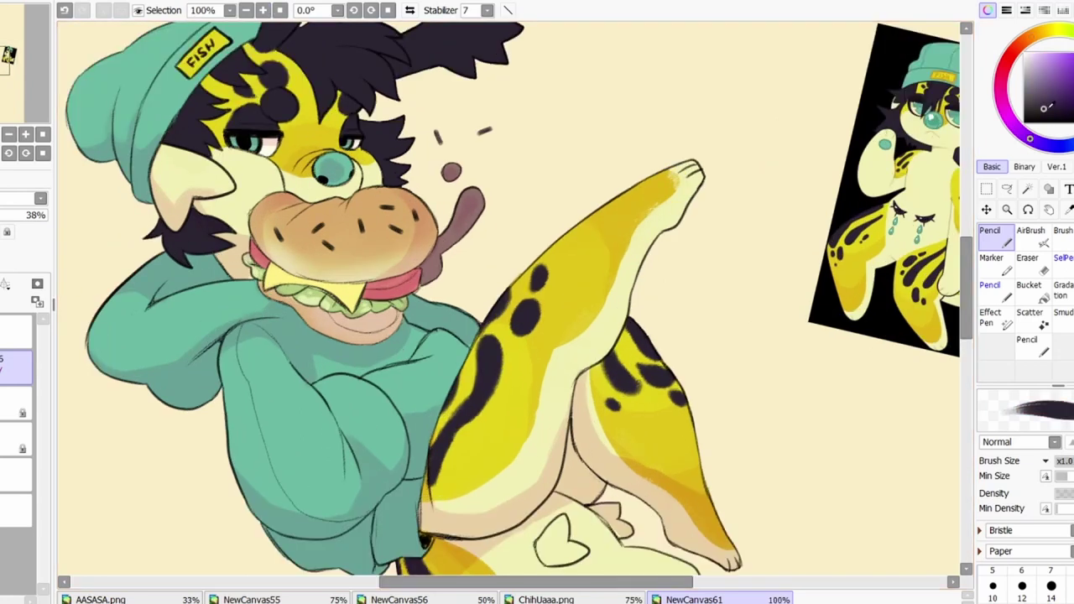
scroll(207, 50, "up", 2)
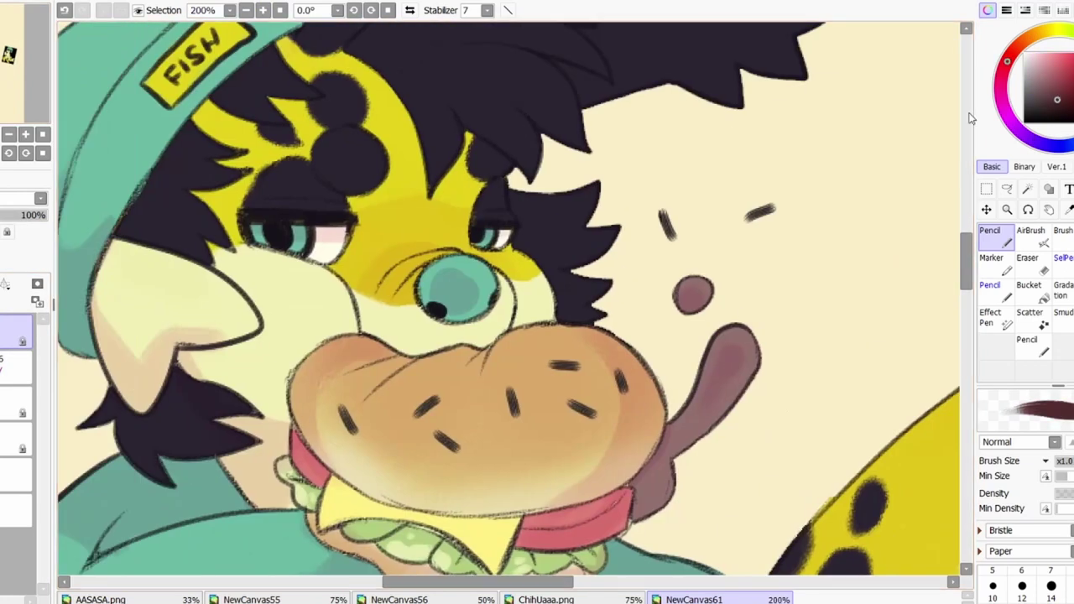
left_click(635, 449, "alt")
left_click(586, 381, "alt")
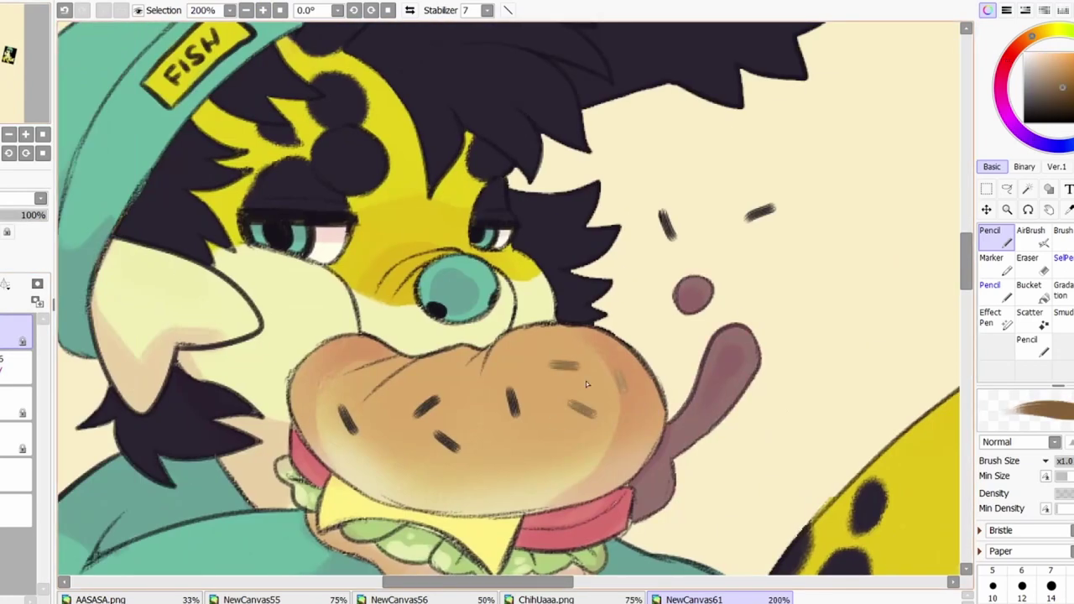
key("e")
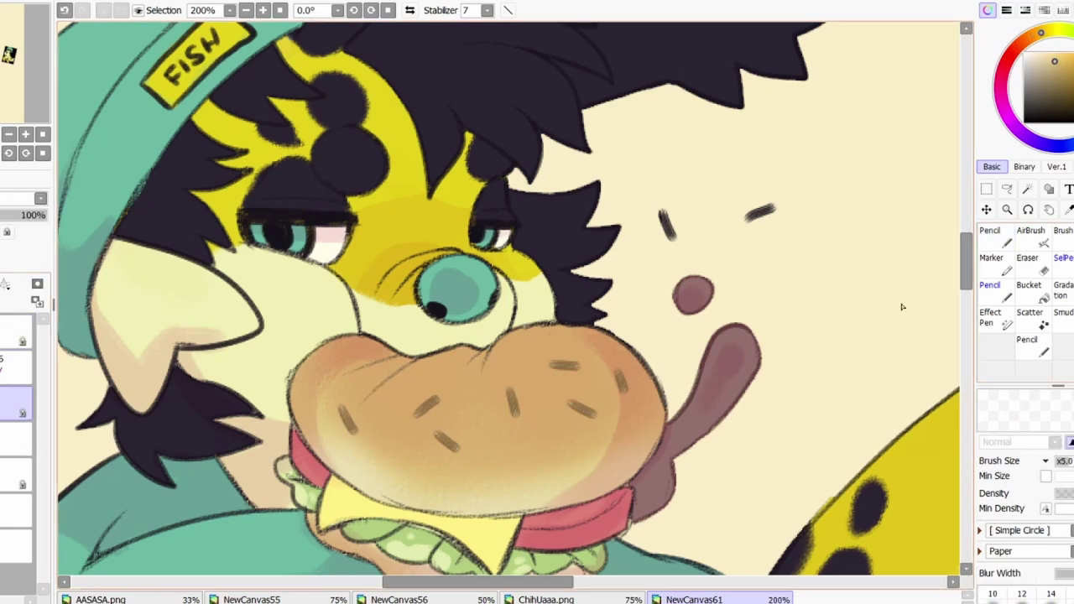
Tint the lettuce outlines green and the pupils and nostrils dark teal on the line art layer
scroll(520, 319, "down", 3)
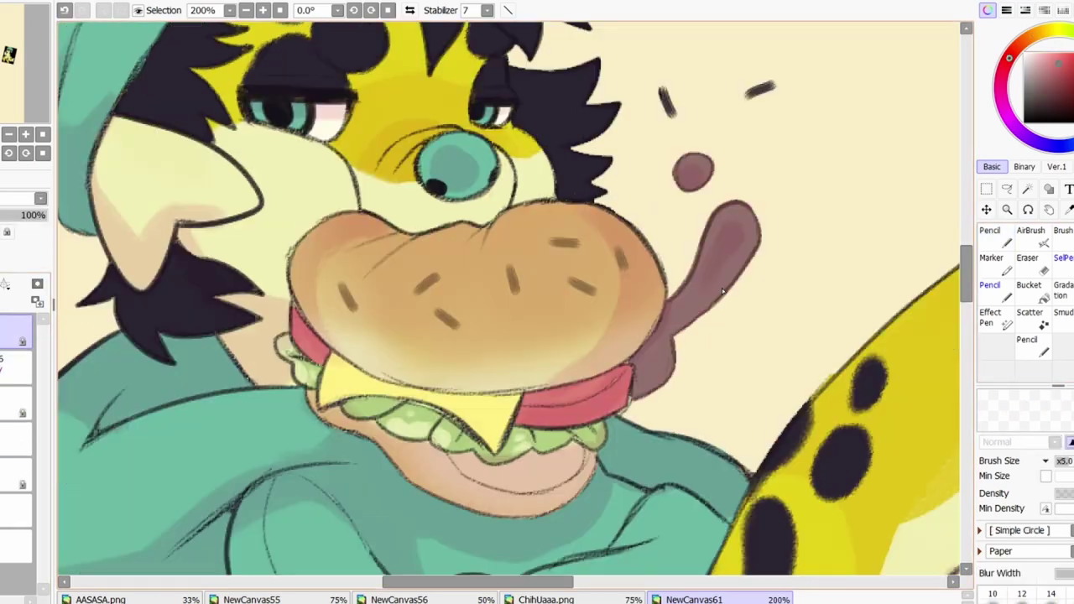
key("n")
left_click(293, 355, "alt")
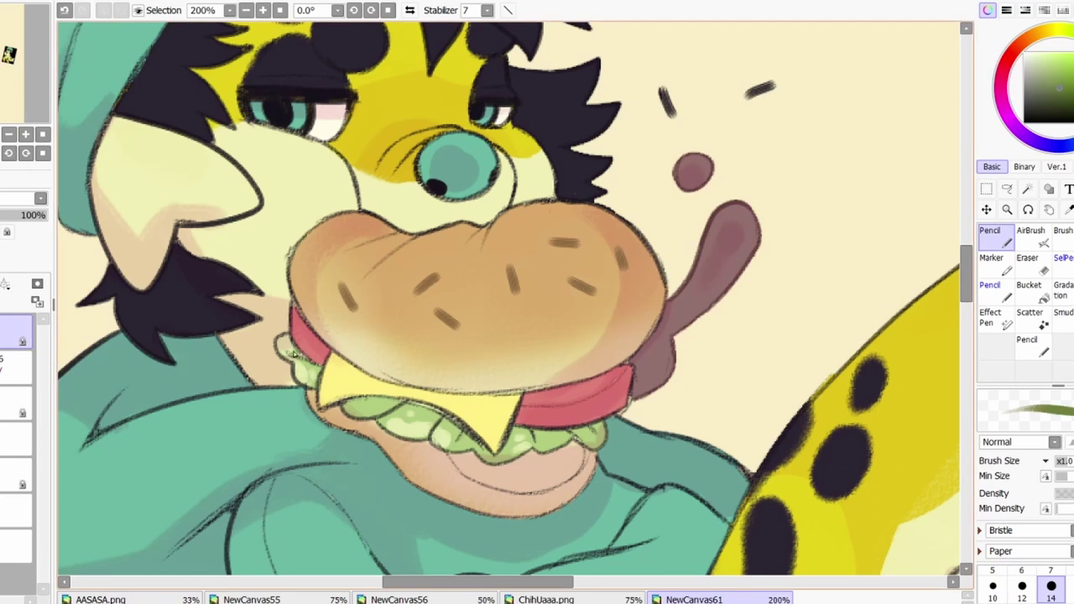
left_click(556, 436, "alt")
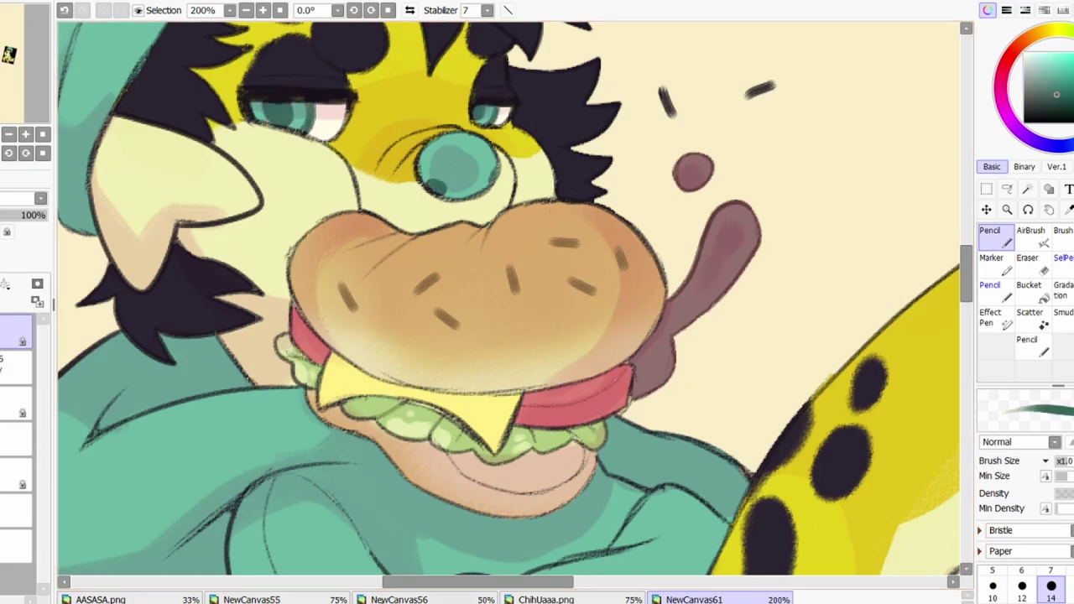
Tint the hat and hoodie fold lines dark teal and the FISH patch's lettering and border brown
scroll(302, 461, "up", 5)
scroll(302, 462, "left", 4)
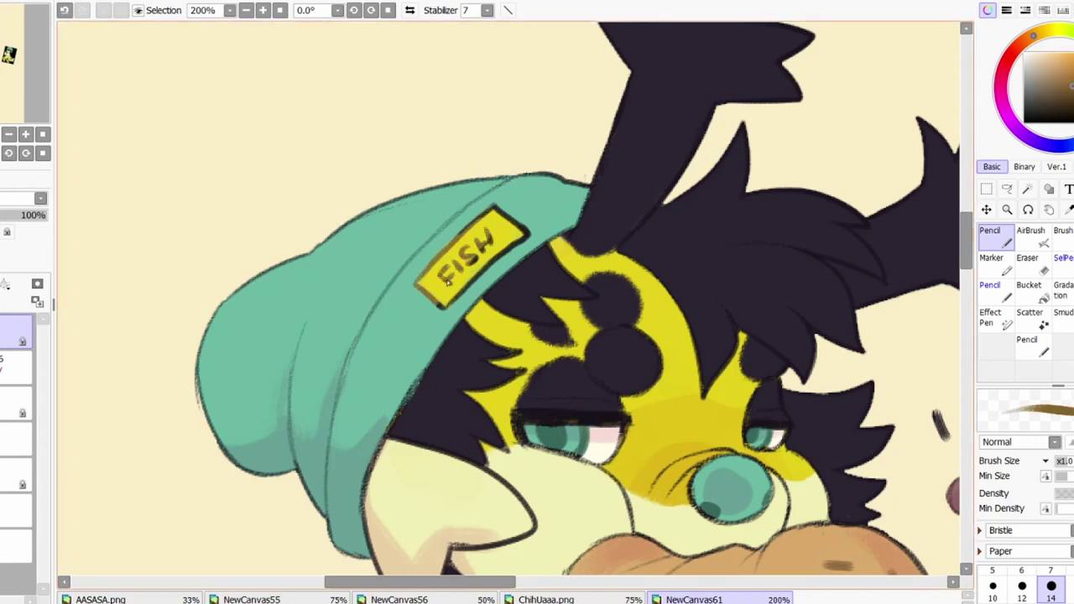
scroll(333, 139, "down", 5)
scroll(332, 140, "right", 2)
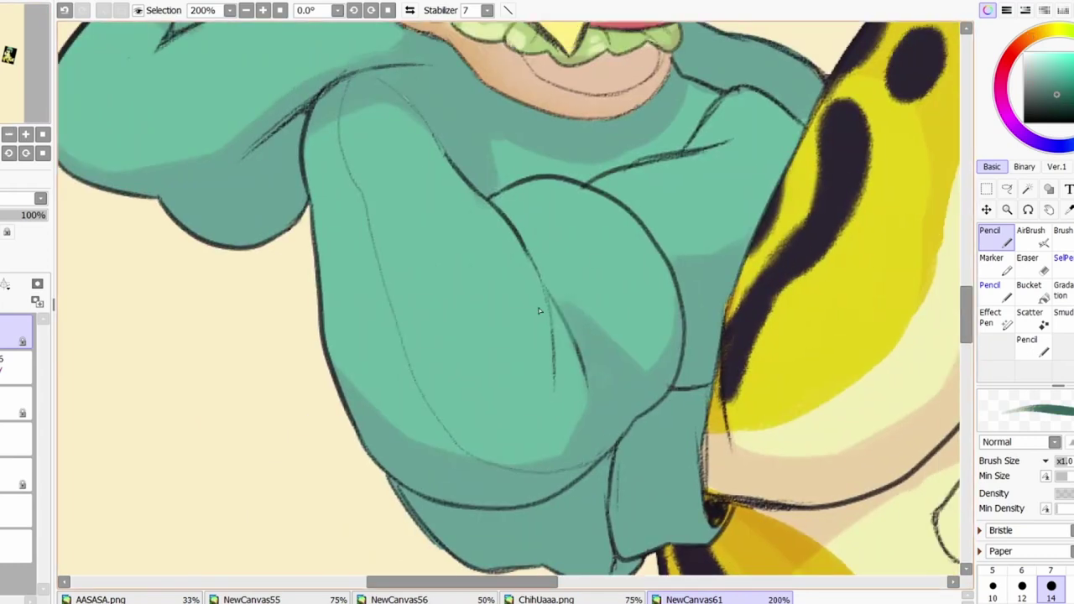
scroll(329, 158, "down", 1)
scroll(470, 258, "right", 2)
scroll(470, 258, "up", 1)
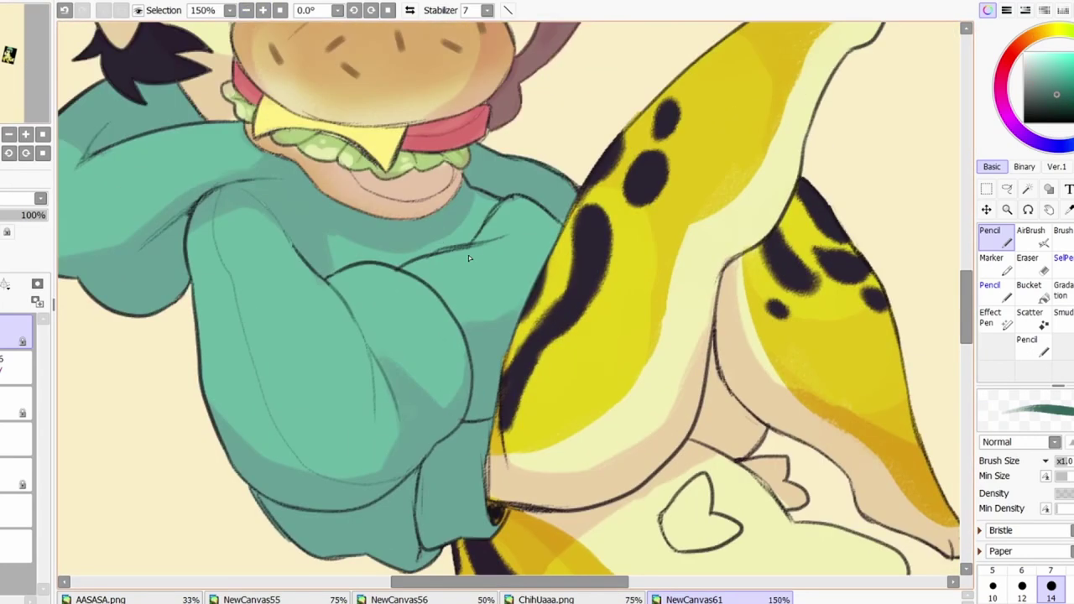
Tint the cheek line beside the muzzle tan on the line art layer
scroll(485, 512, "down", 2)
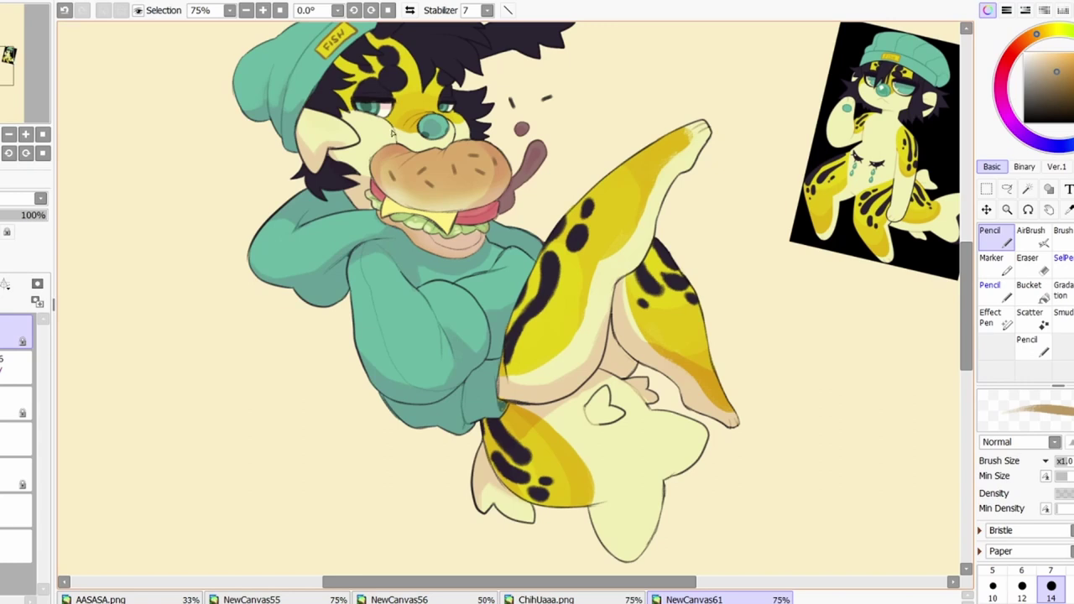
scroll(394, 134, "up", 3)
scroll(503, 293, "up", 3)
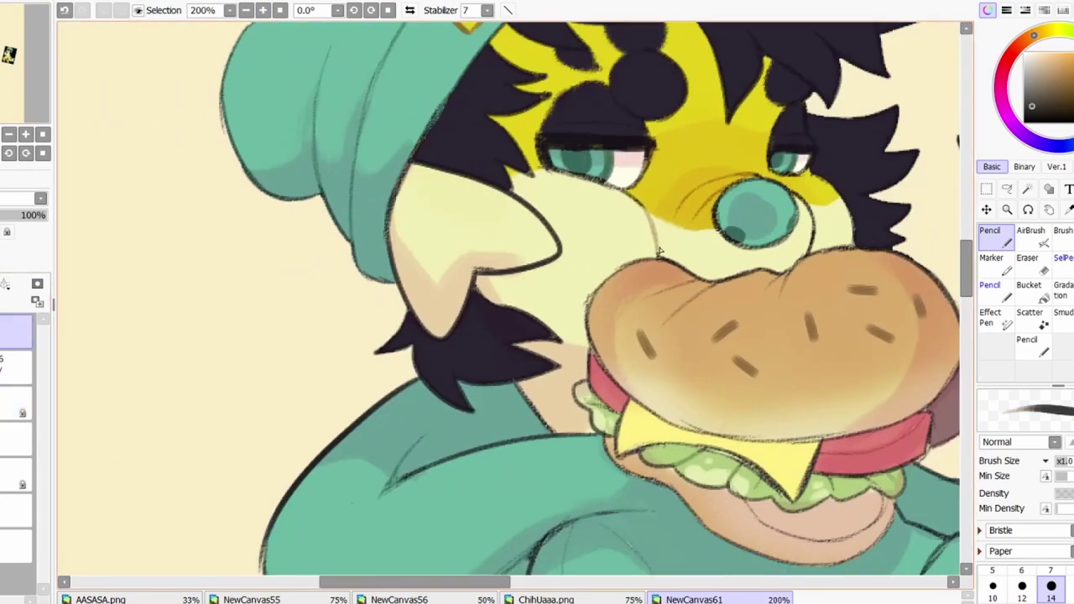
Redraw the ear's lower edge as one straight line, remove the old notch and fill the gap with the ear's cream colour
key("b")
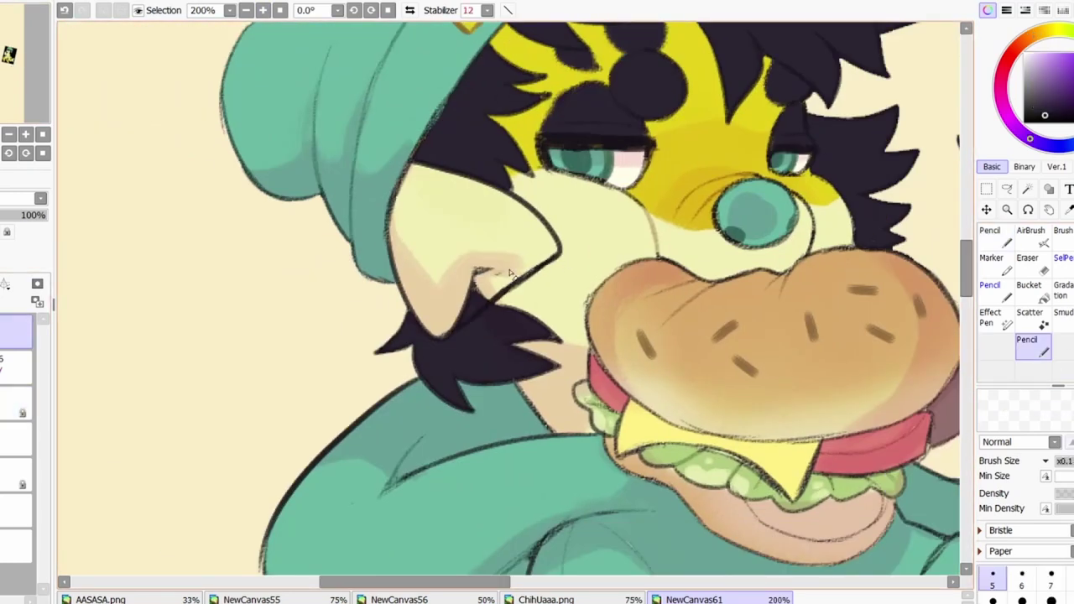
left_click(522, 263, "alt")
left_click(17, 403)
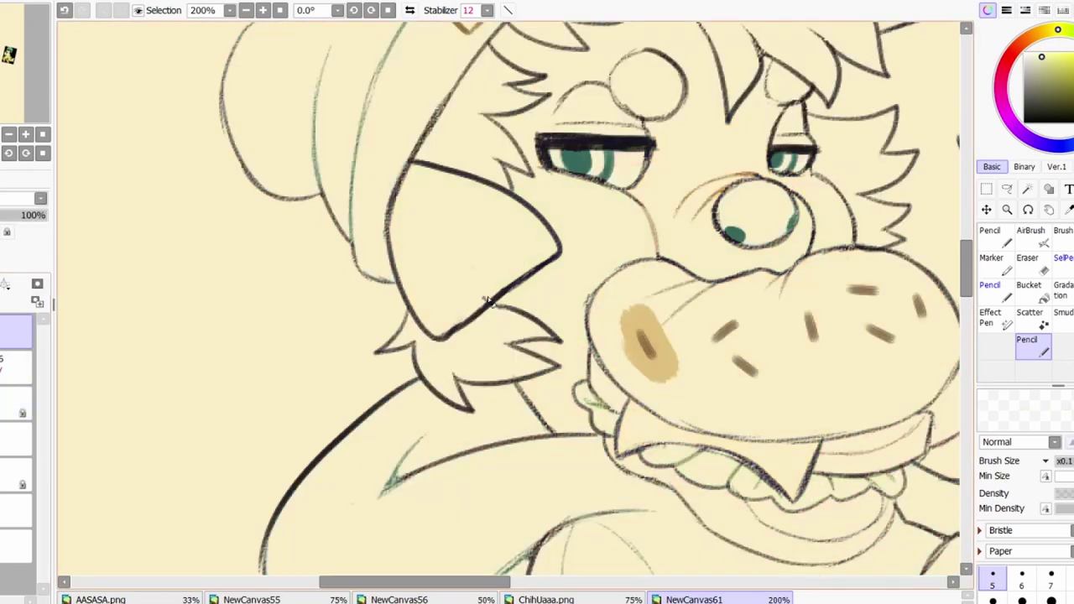
Shade the newly filled part of the ear with pink on the 38% shadow layer and display the colour swatches
left_click(17, 369)
left_click(1001, 95)
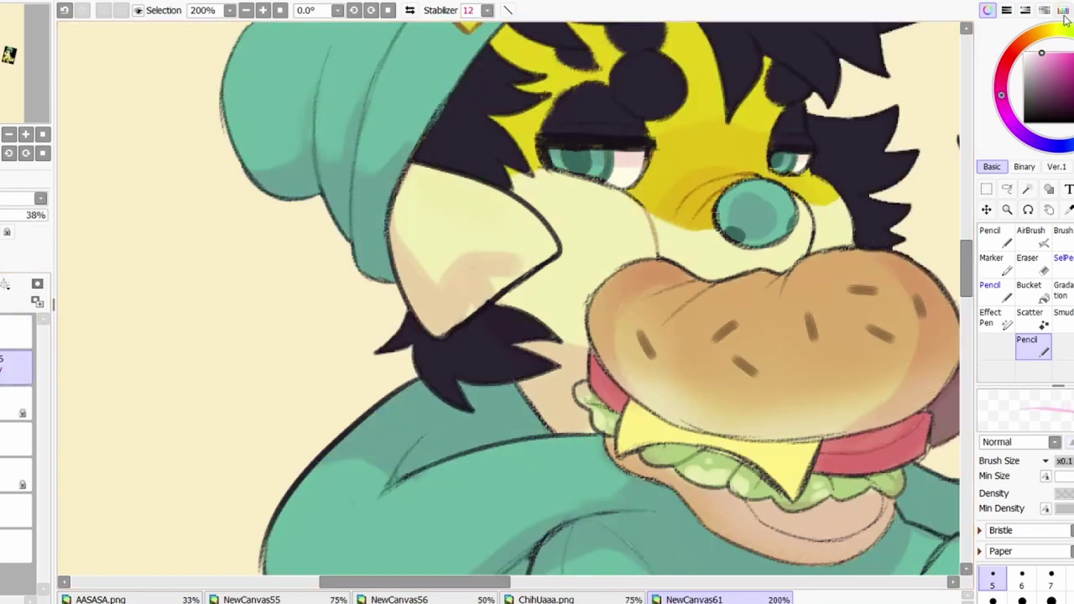
left_click(1043, 10)
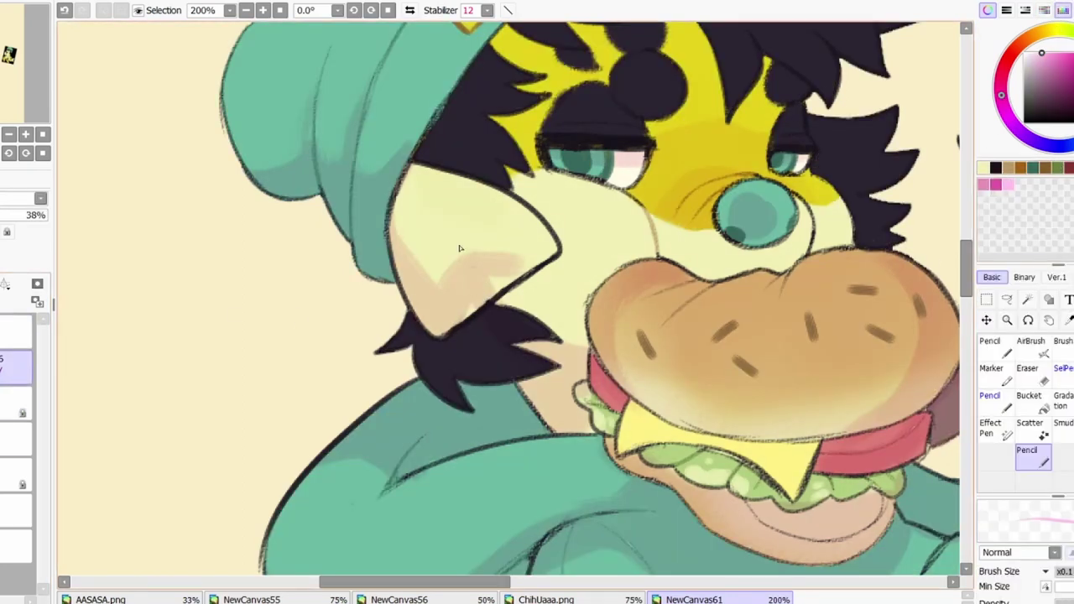
left_click_drag(479, 292, 502, 278)
scroll(551, 255, "down", 8)
scroll(298, 39, "up", 5)
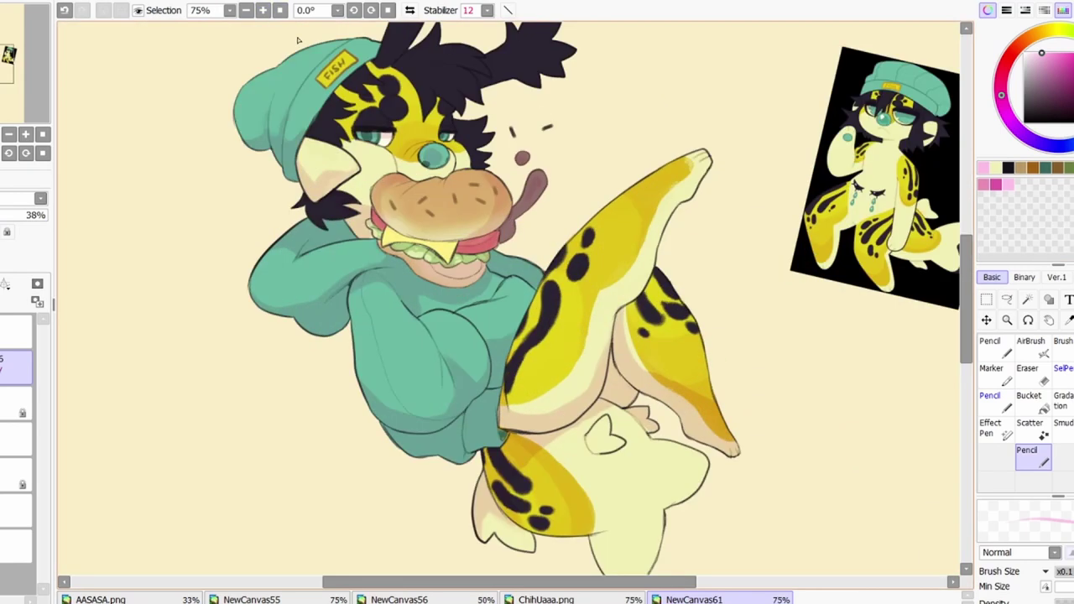
Paint cyan highlights with white centres on both eyes and the nose on a new layer above the line art
scroll(472, 235, "up", 4)
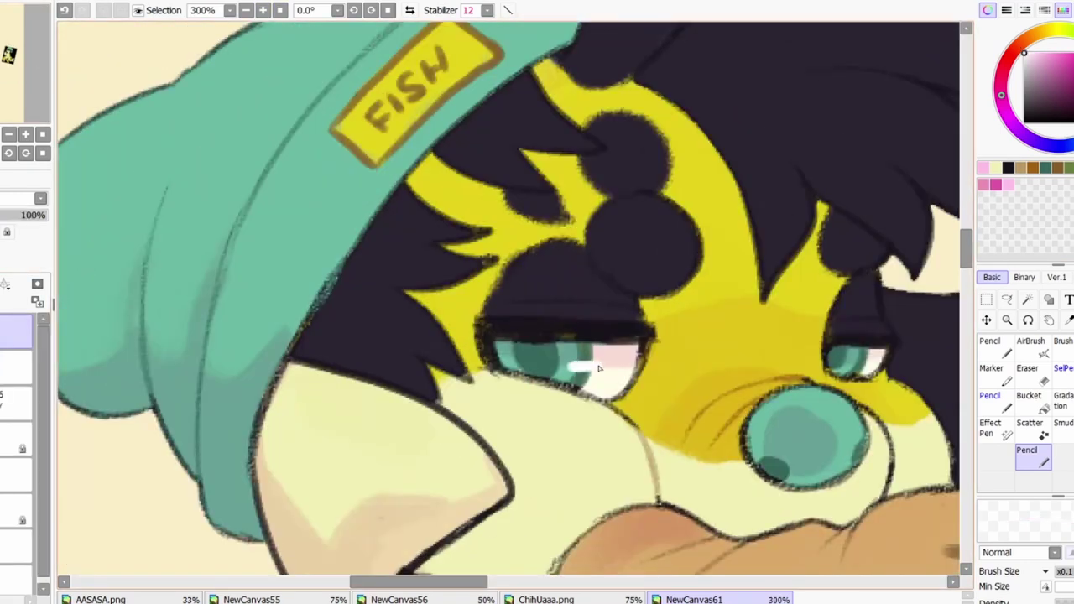
left_click_drag(764, 429, 808, 403)
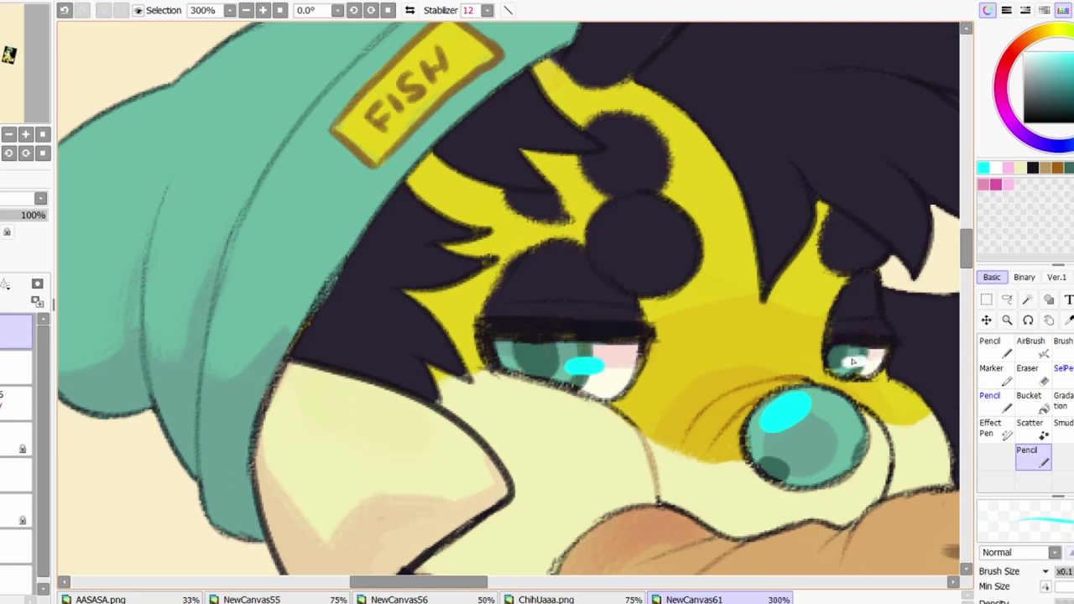
left_click_drag(852, 362, 866, 361)
Select a rectangle closely around the whole character and crop the canvas to it
left_click(246, 10)
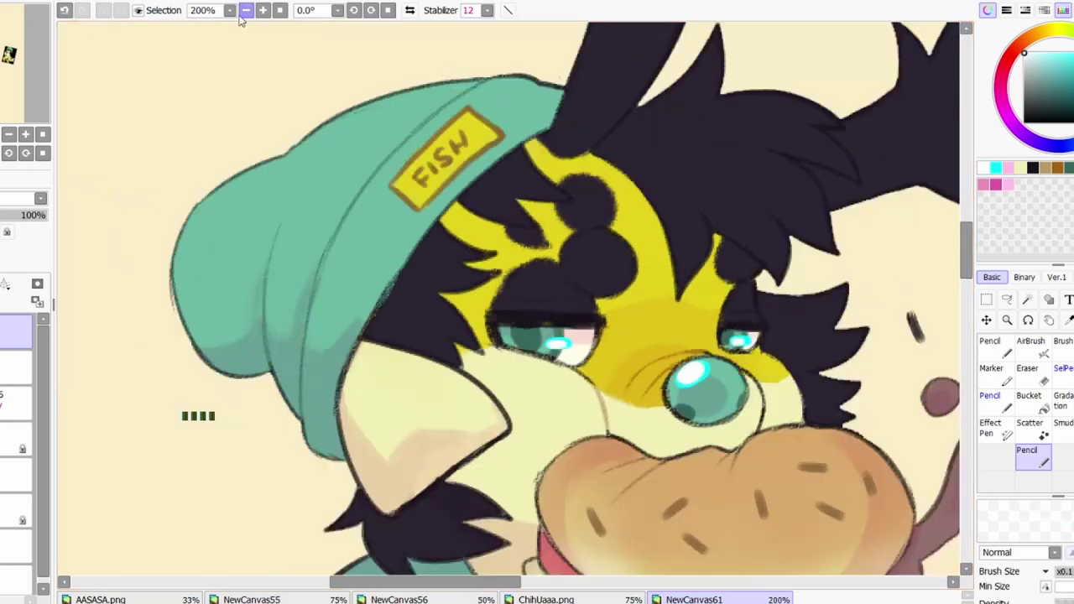
left_click(246, 10)
left_click(263, 10)
left_click(246, 10)
left_click(262, 10)
key("m")
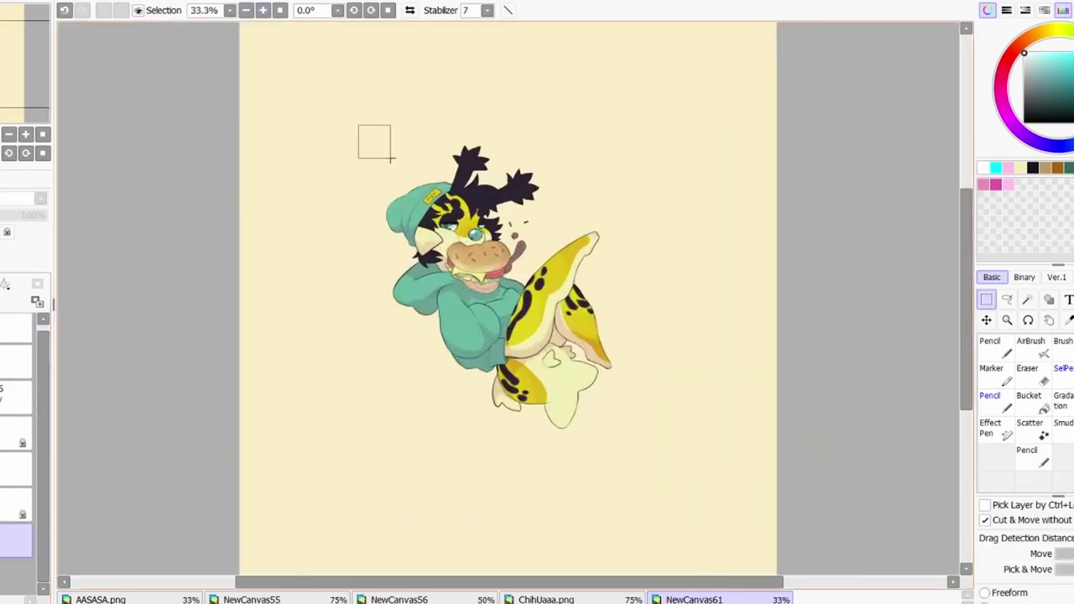
left_click_drag(360, 124, 645, 445)
left_click(14, 365)
Paint thin highlights along the creases above the nose on a new layer at 16% opacity
scroll(470, 243, "up", 5)
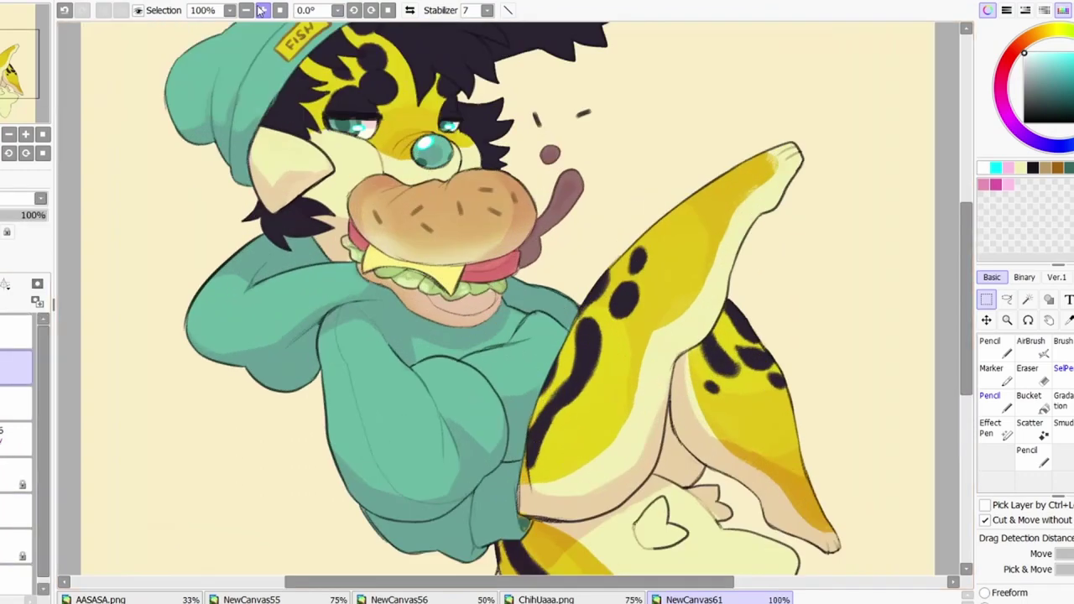
key("n")
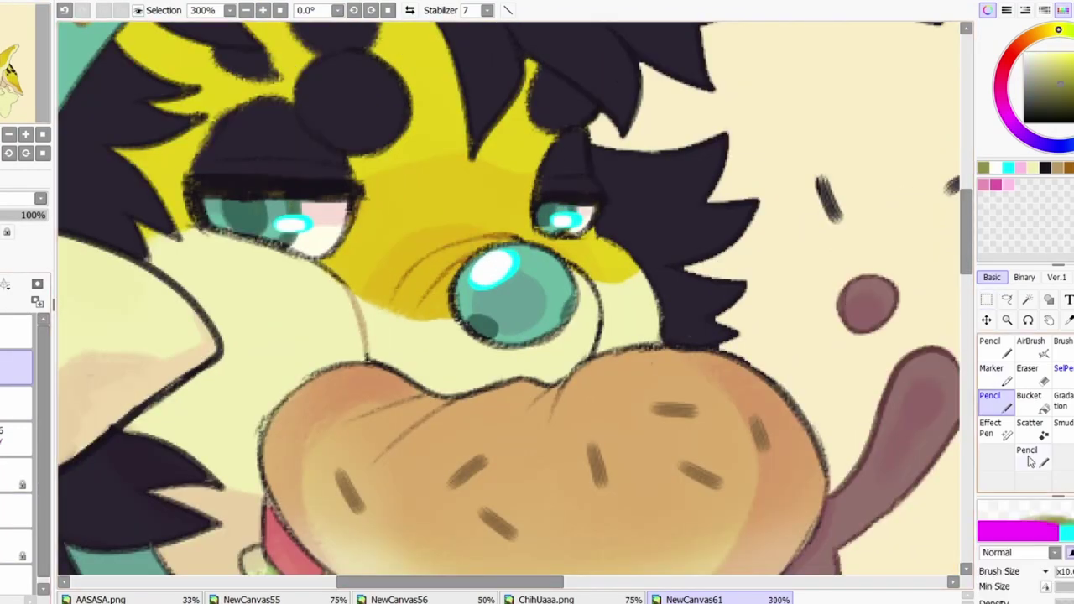
key("b")
left_click_drag(428, 256, 516, 241)
left_click_drag(466, 312, 528, 254)
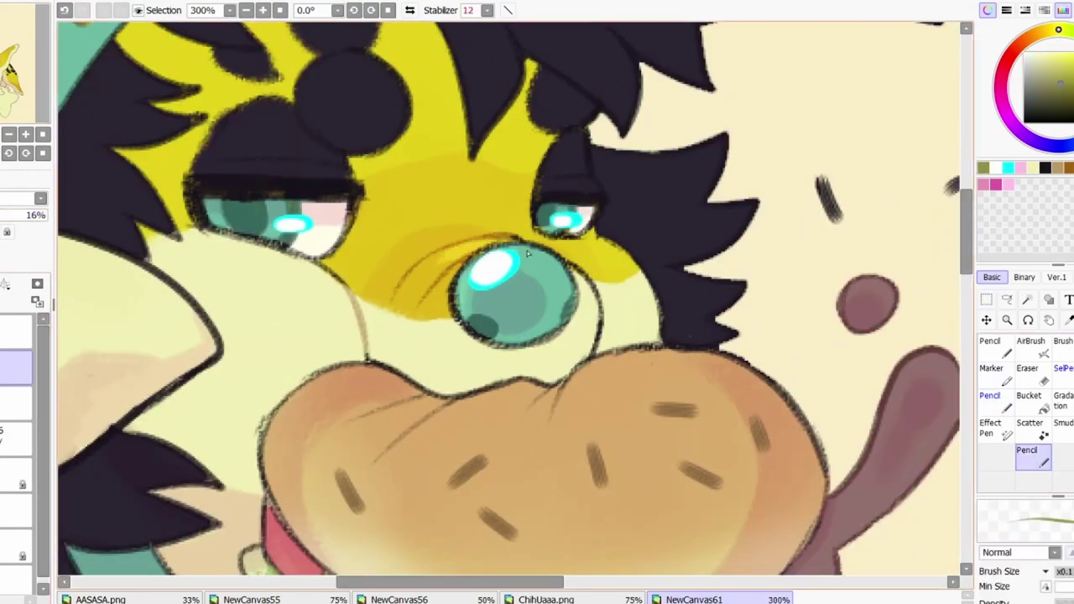
Paint broad vertical highlights down both dark eyelids on the 16% layer and soften them with the Eraser
left_click_drag(250, 117, 297, 104)
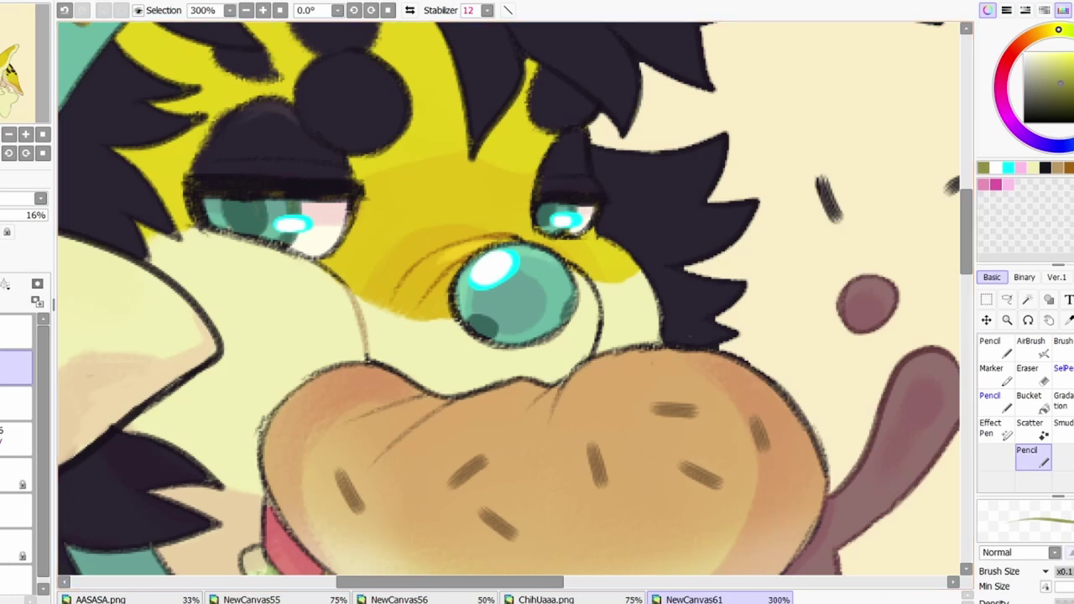
left_click_drag(262, 111, 257, 147)
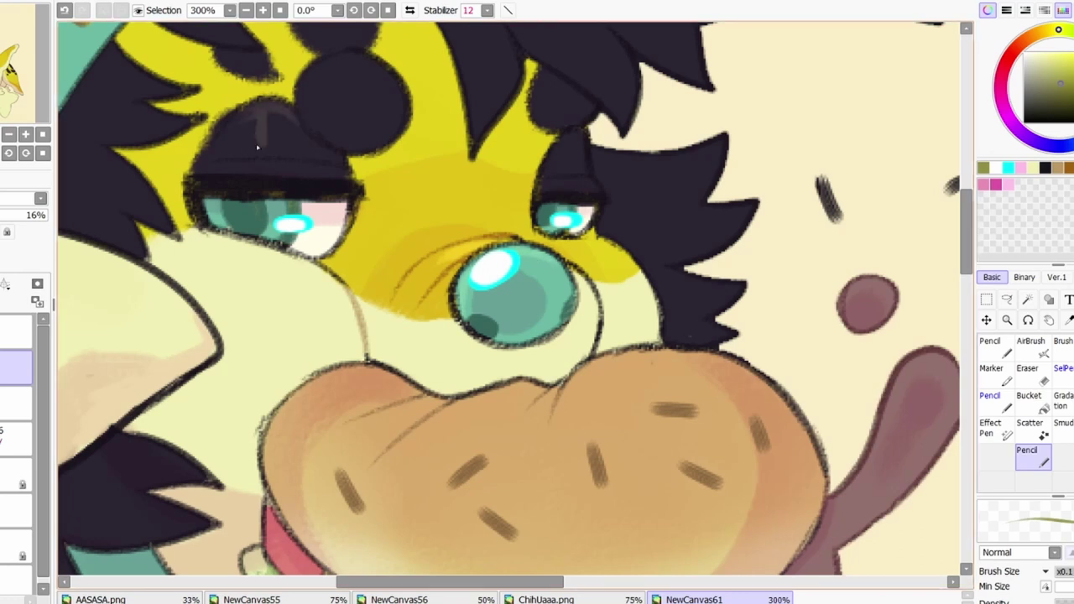
key("n")
key("ctrl+z")
left_click_drag(262, 101, 265, 176)
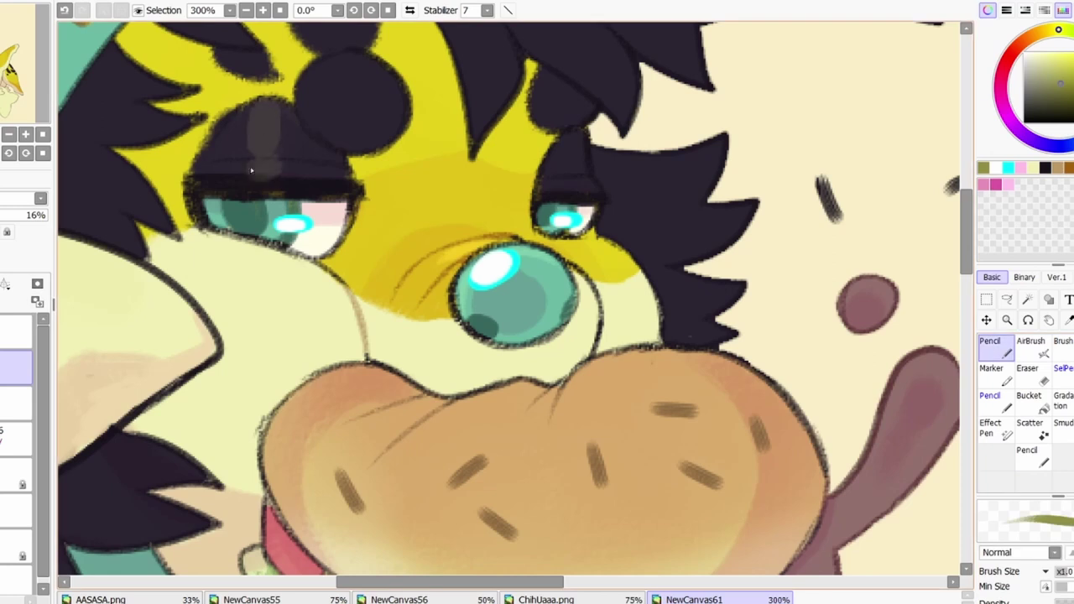
left_click_drag(569, 138, 573, 197)
key("e")
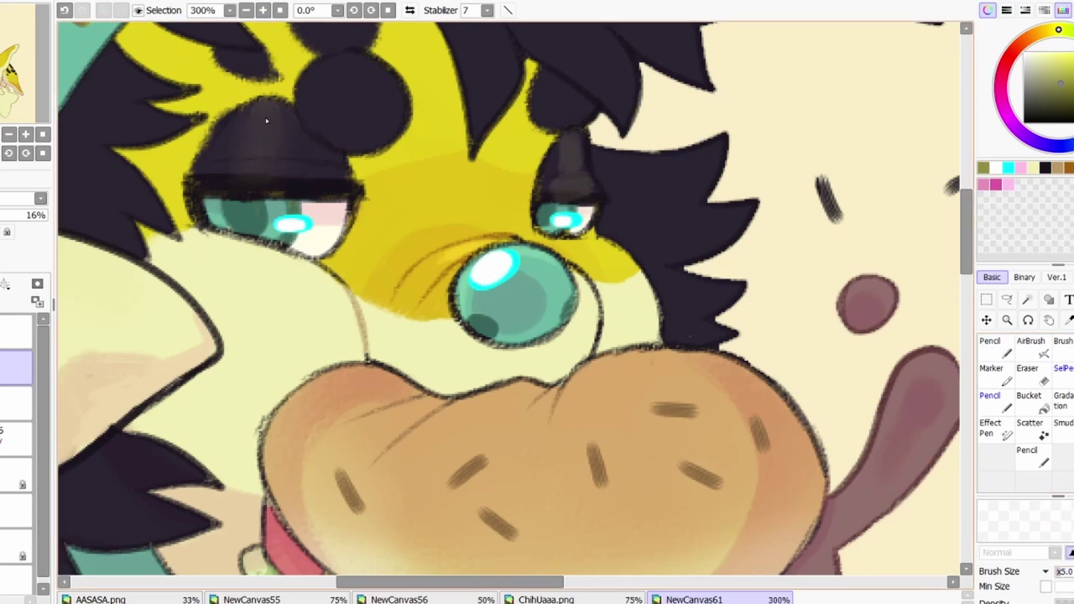
key("n")
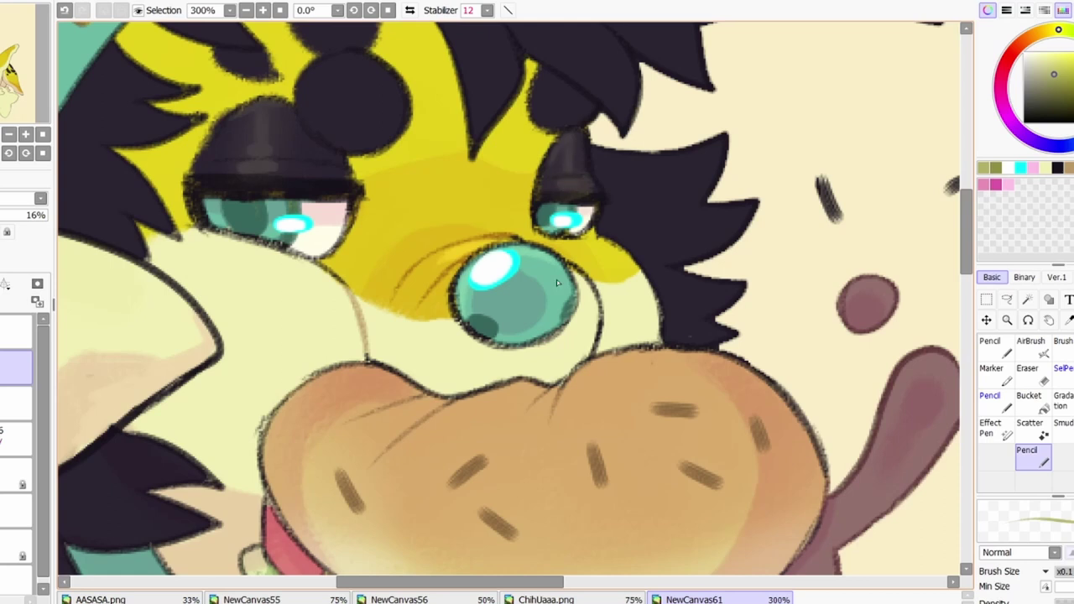
Add fine highlights to the near eye, sesame seeds, tomato slice and sauce splash on the 16% layer
left_click_drag(203, 200, 297, 204)
scroll(312, 280, "down", 4)
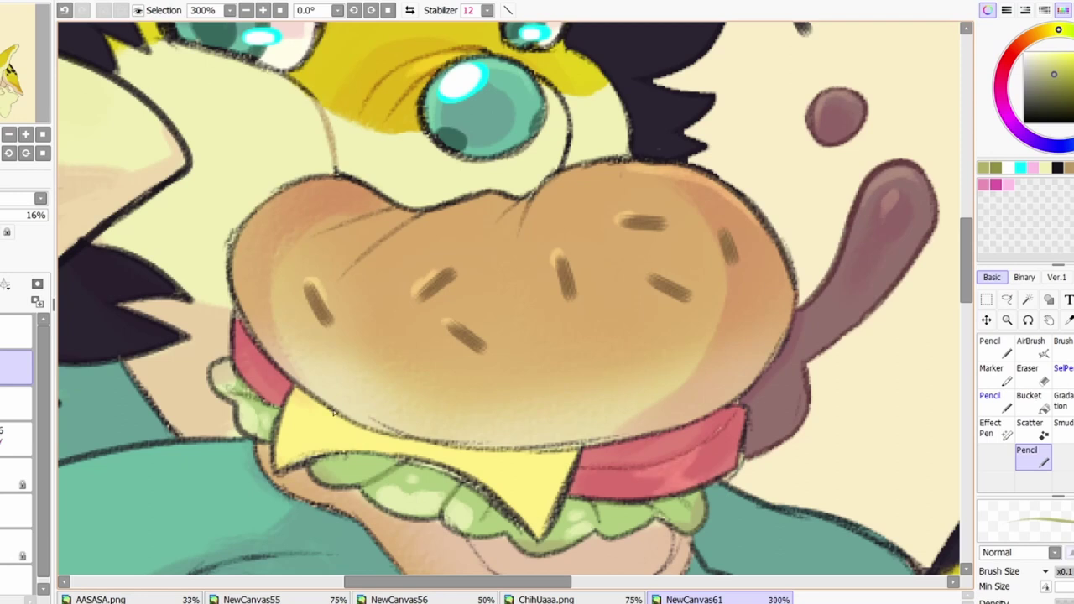
Recolour the sauce splash and its flying droplet pale cream with the AirBrush on the flat colour layer
left_click(1030, 344)
mouse_move(671, 268)
left_mouse_down()
mouse_move(687, 211)
mouse_move(646, 319)
left_mouse_up()
left_click(17, 474)
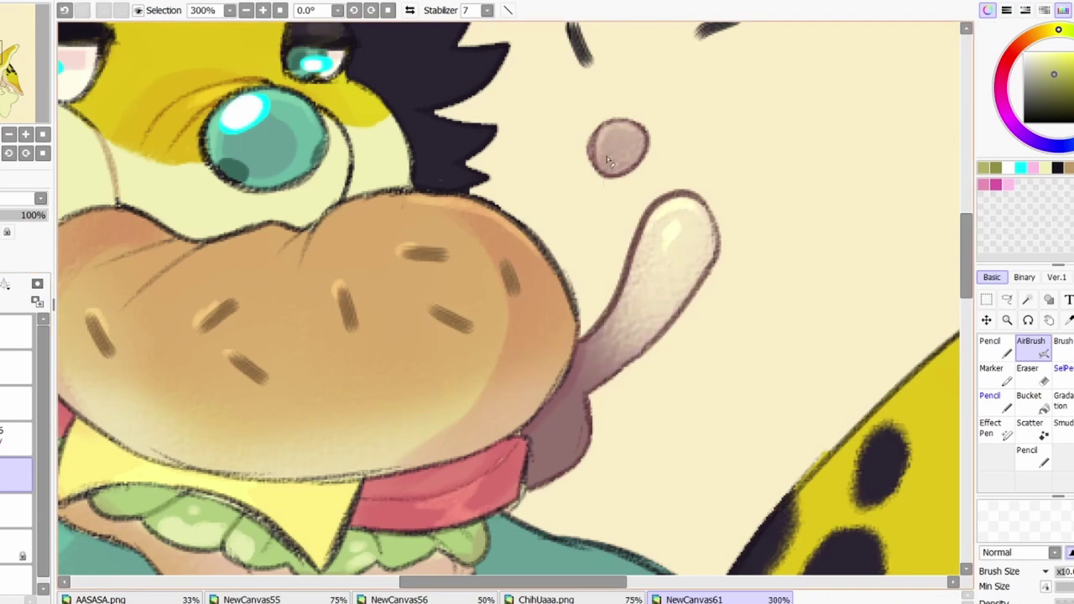
Select the background around the character with the Magic Wand, invert the selection twice, switch to the shadow layer and deselect
scroll(277, 52, "down", 4)
key("w")
left_click(663, 430)
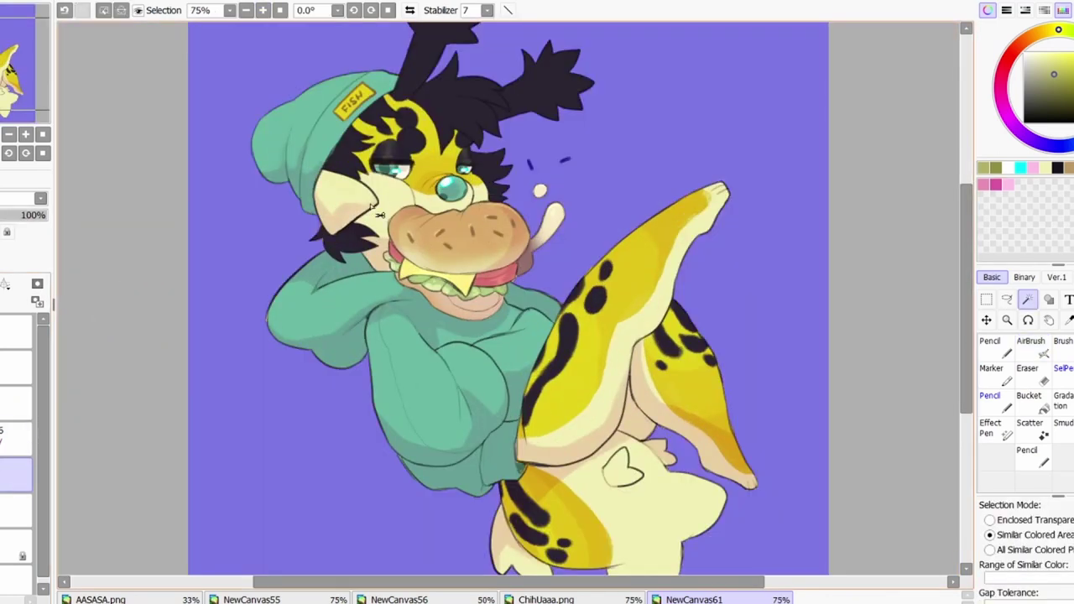
key("ctrl+i")
key("ctrl+i")
left_click(17, 441)
key("ctrl+d")
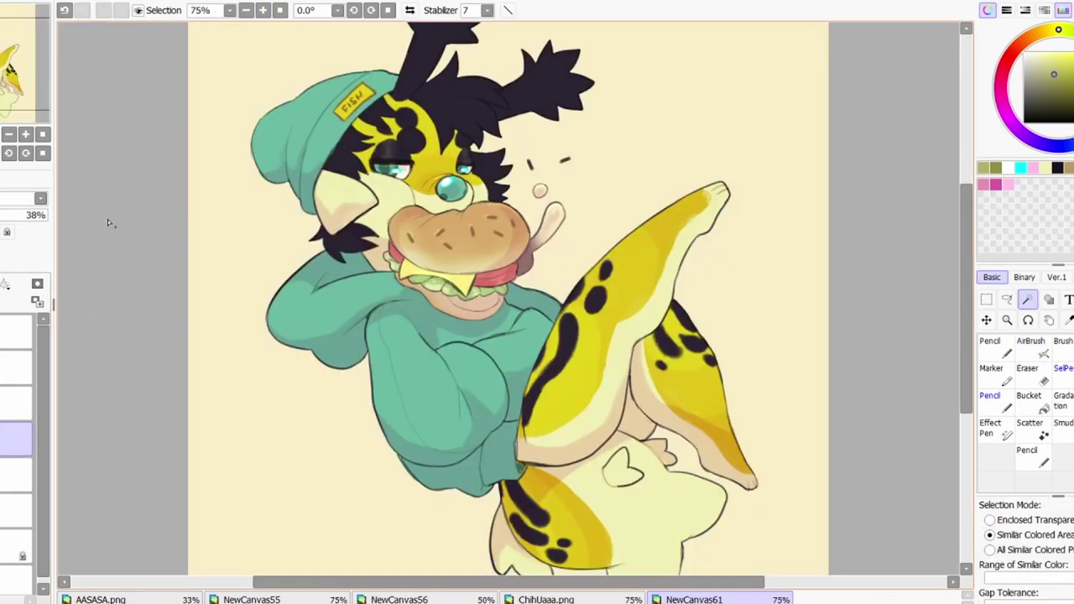
Recolour the two flying sesame seeds brown with the fine Pencil on the locked line art layer
left_click(1033, 457)
left_click(17, 401)
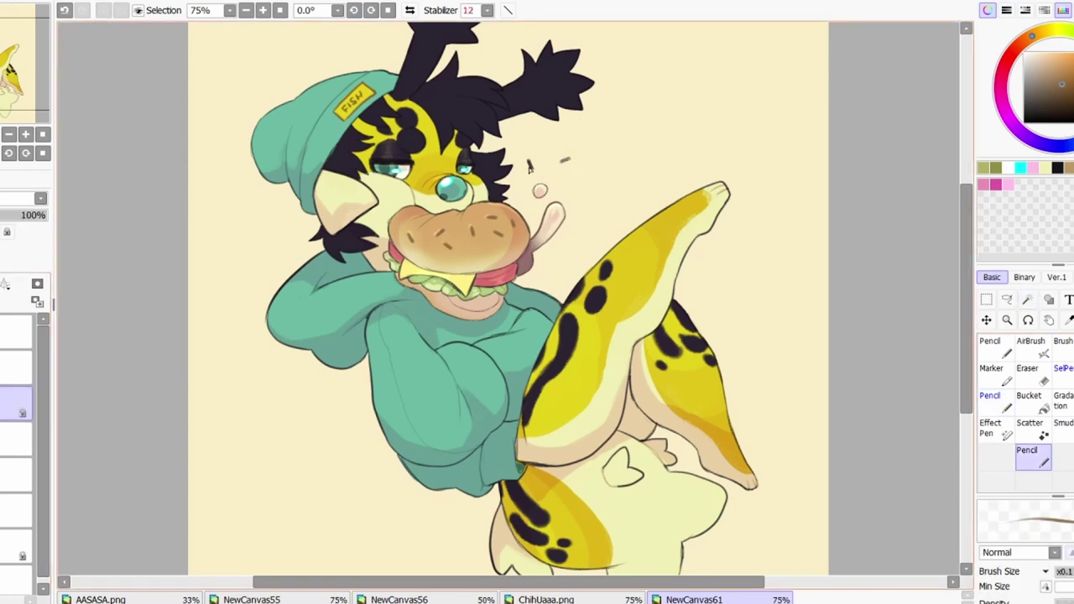
scroll(269, 11, "up", 4)
Paint jagged, streaky highlight bands across the dark hair tufts on the 16% layer
left_click(17, 367)
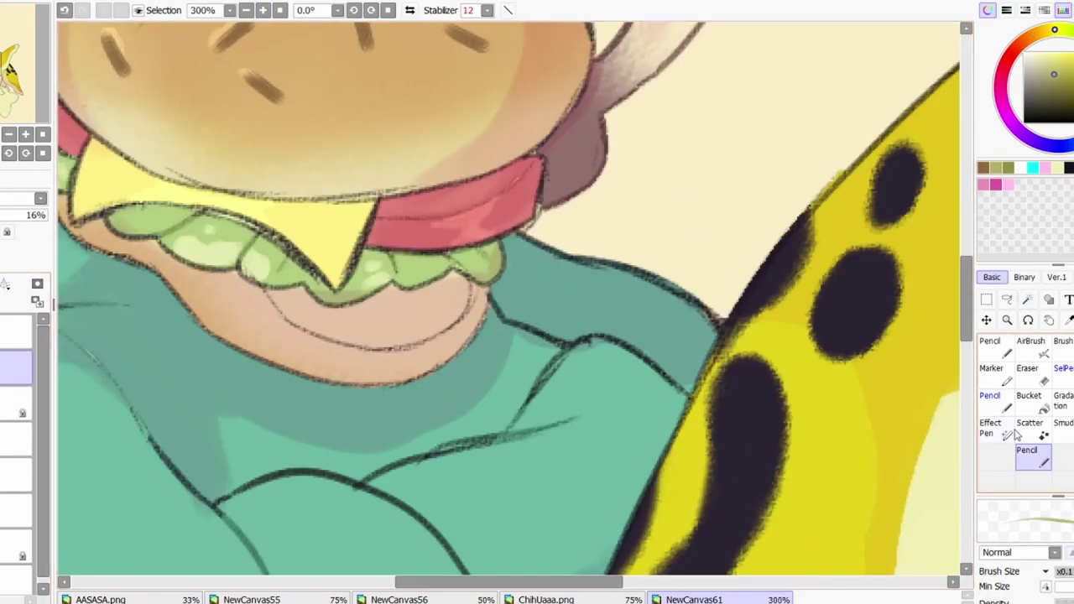
left_click(17, 80)
left_click_drag(579, 319, 617, 357)
left_click_drag(616, 319, 650, 332)
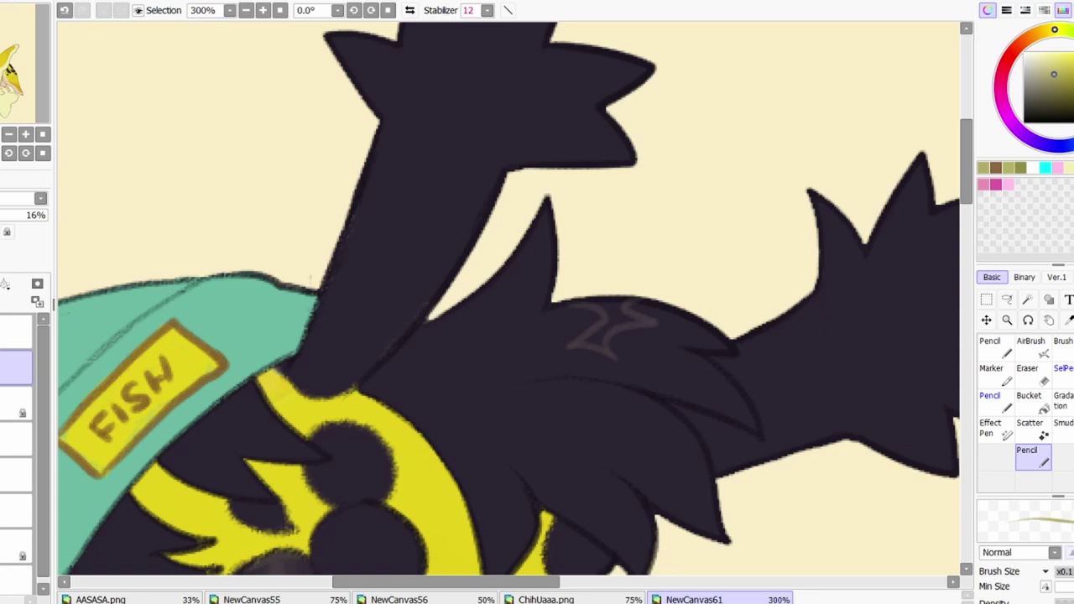
mouse_move(570, 309)
left_mouse_down()
mouse_move(628, 318)
mouse_move(583, 374)
mouse_move(548, 468)
left_mouse_up()
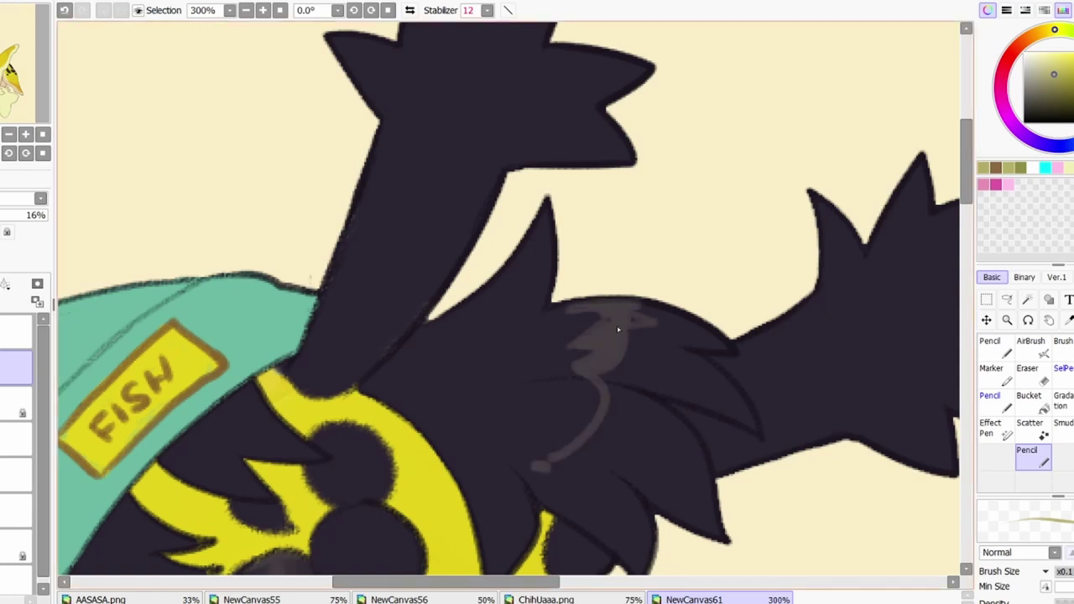
scroll(607, 397, "down", 5)
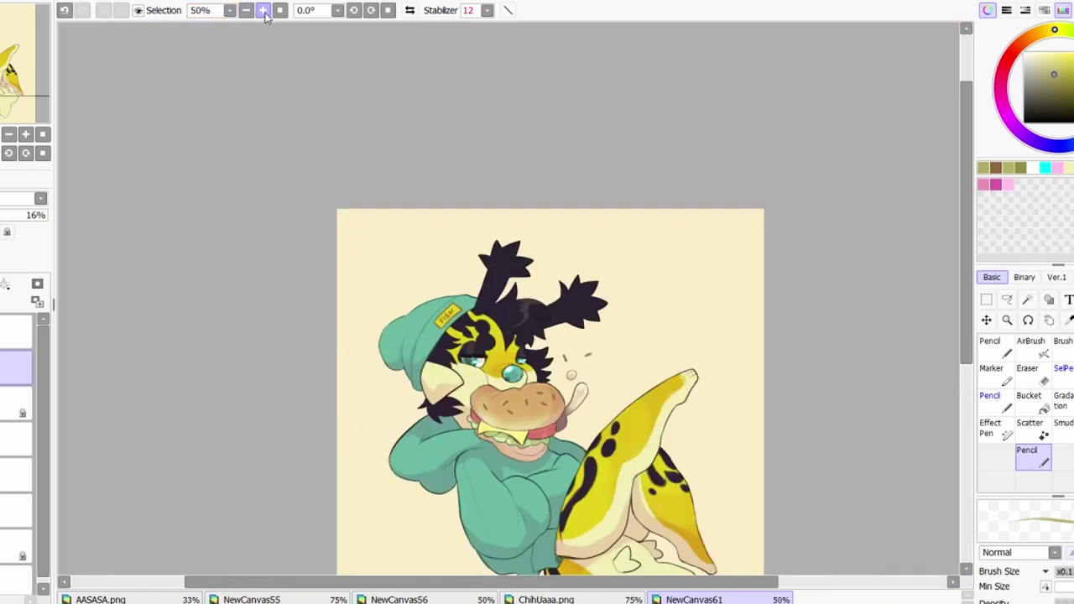
scroll(650, 411, "up", 5)
key("ctrl+z")
left_click_drag(633, 434, 491, 266)
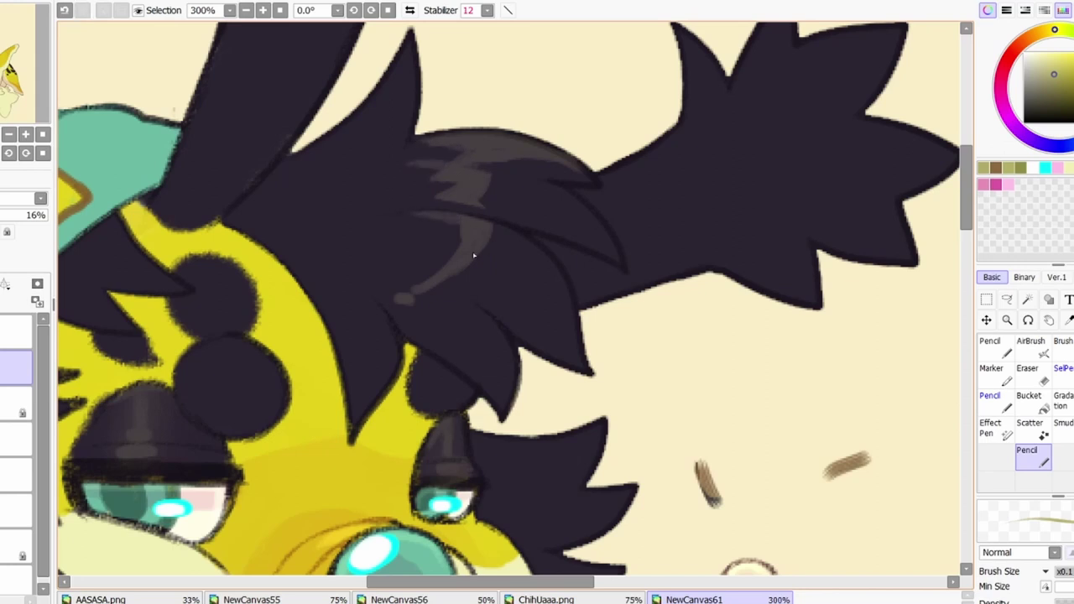
key("ctrl+z")
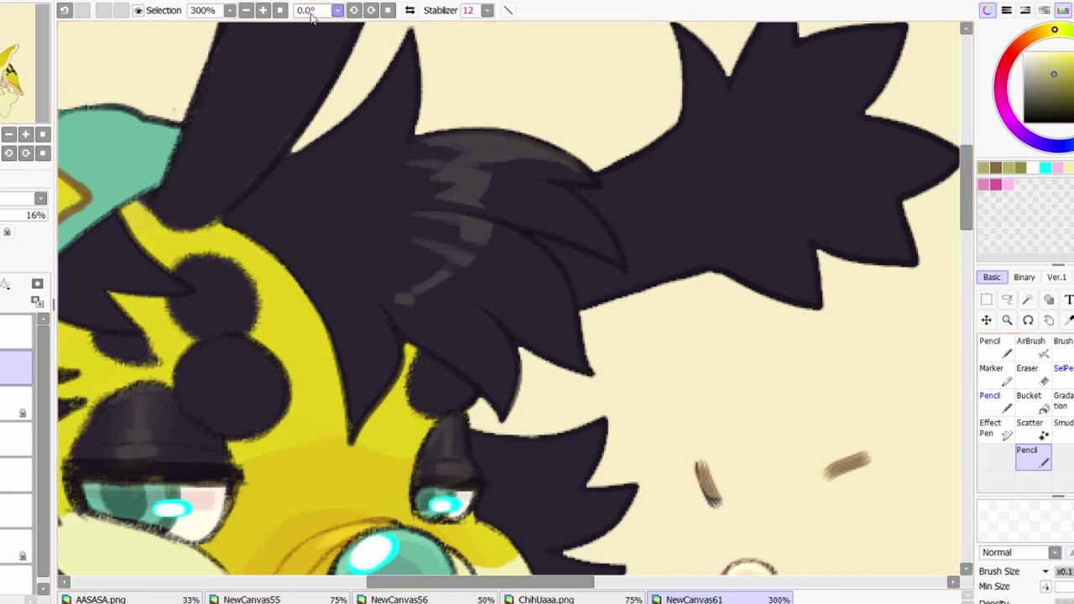
Paint a soft yellow highlight on the raised leg's thigh, beside the long black stripe, on the 16% layer
key("minus")
left_click_drag(25, 80, 46, 85)
left_click(994, 346)
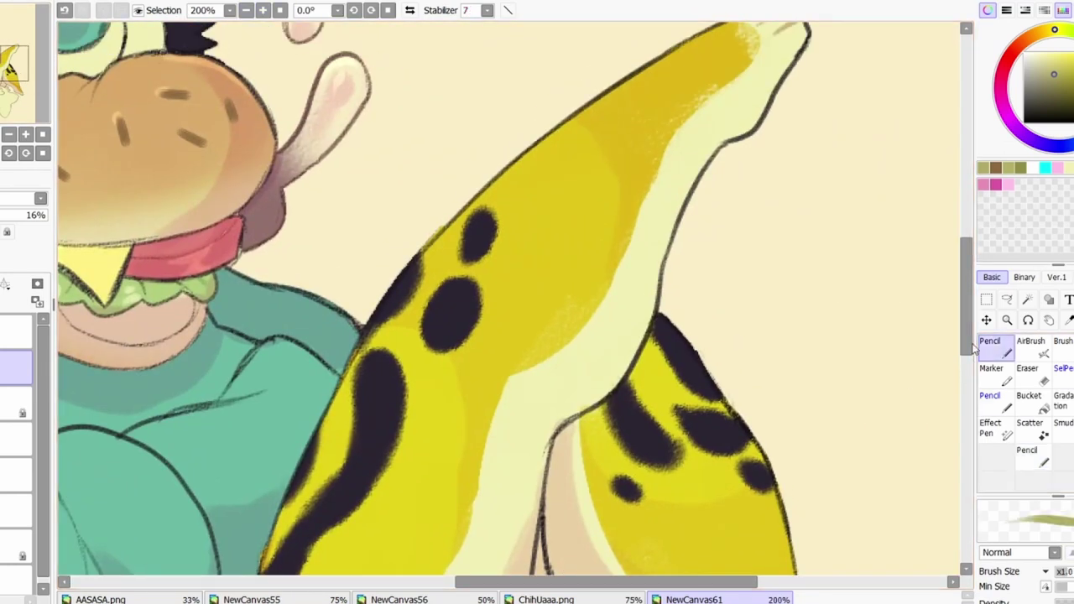
scroll(503, 294, "down", 3)
mouse_move(378, 369)
left_mouse_down()
mouse_move(370, 323)
mouse_move(394, 281)
left_mouse_up()
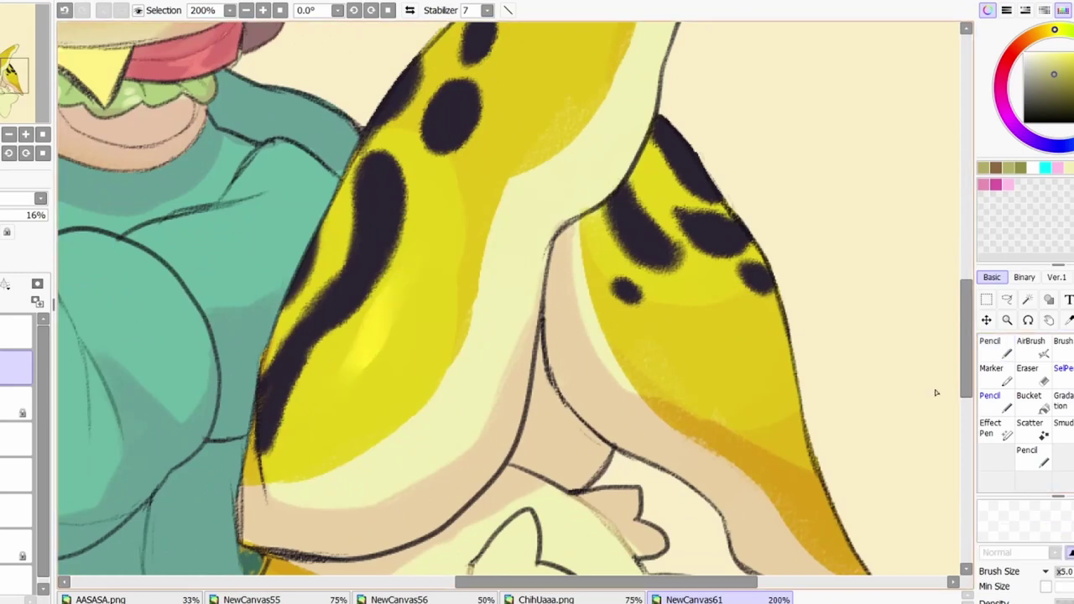
key("n")
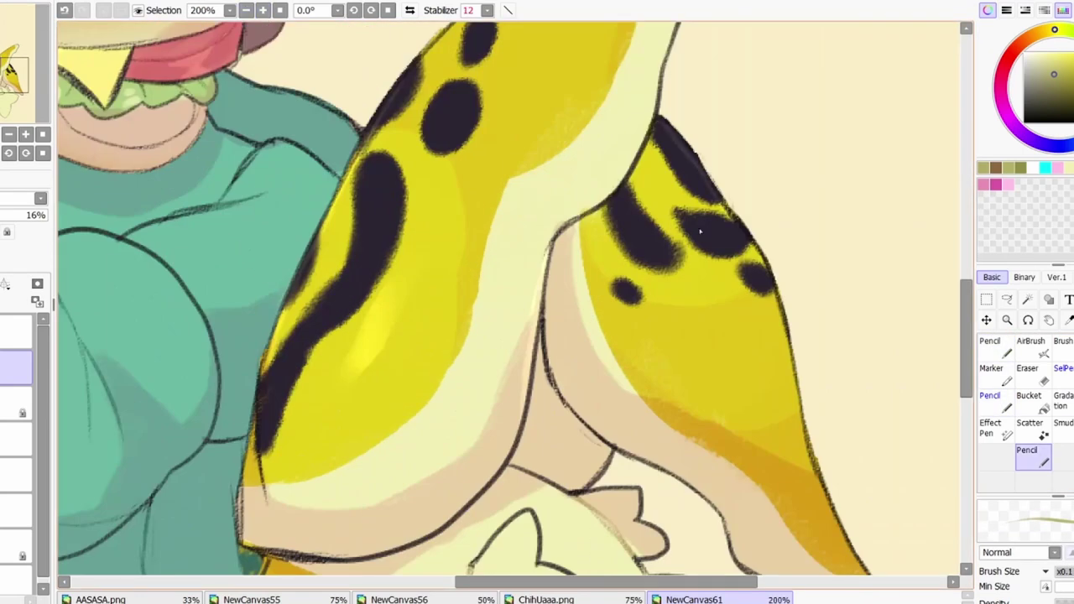
left_click_drag(231, 86, 449, 249)
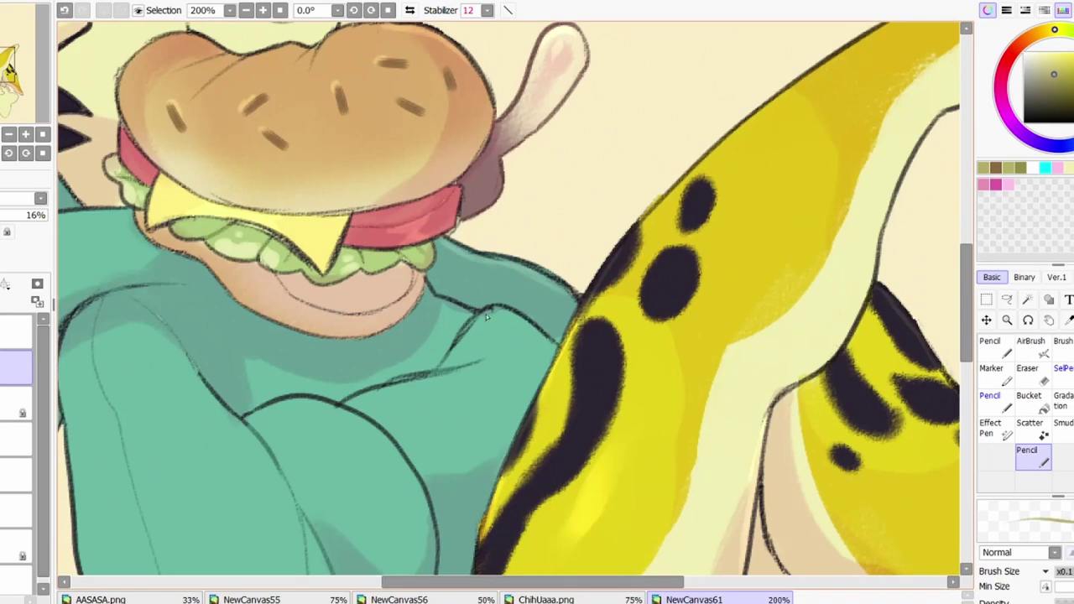
scroll(508, 302, "down", 3)
scroll(508, 302, "up", 2)
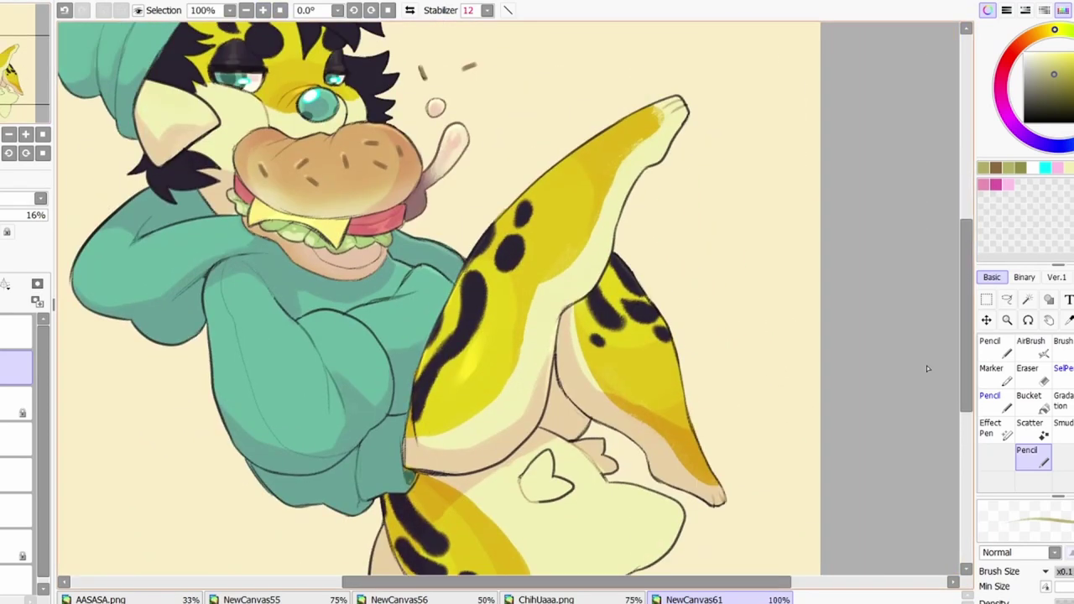
Outline zigzag highlight shapes on both dark antenna tufts and add highlights to their smaller spikes
key("b")
scroll(629, 345, "down", 1)
scroll(378, 126, "up", 3)
key("b")
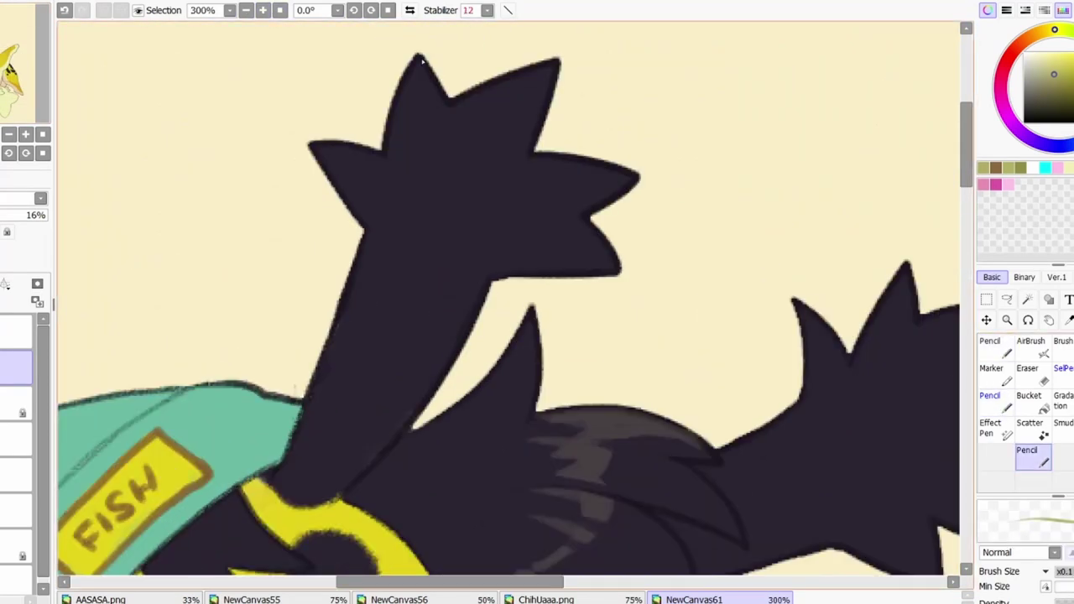
left_click_drag(850, 451, 557, 434)
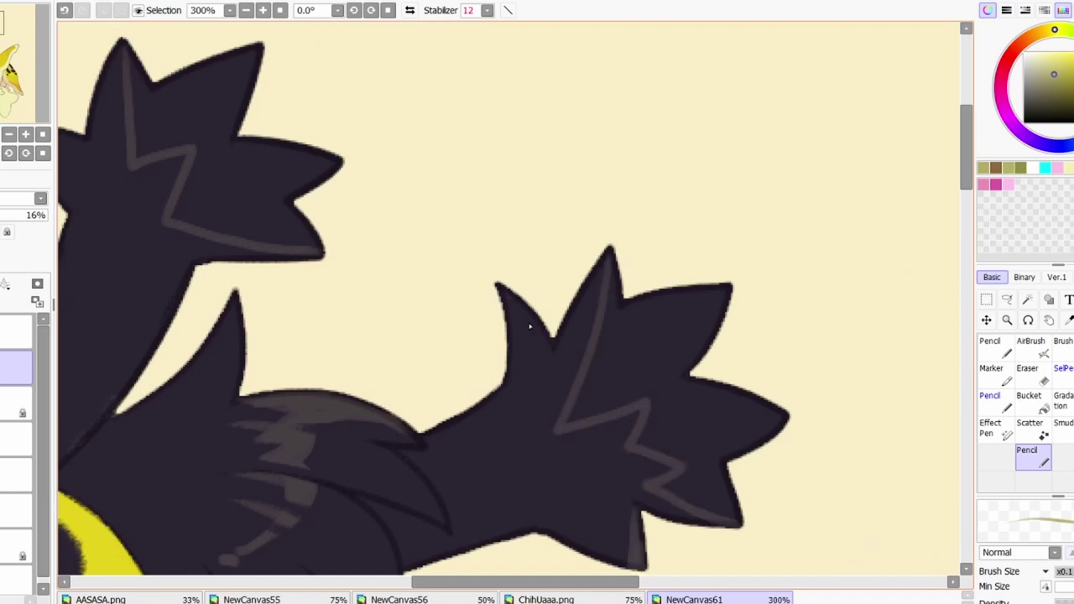
left_click_drag(578, 379, 704, 424)
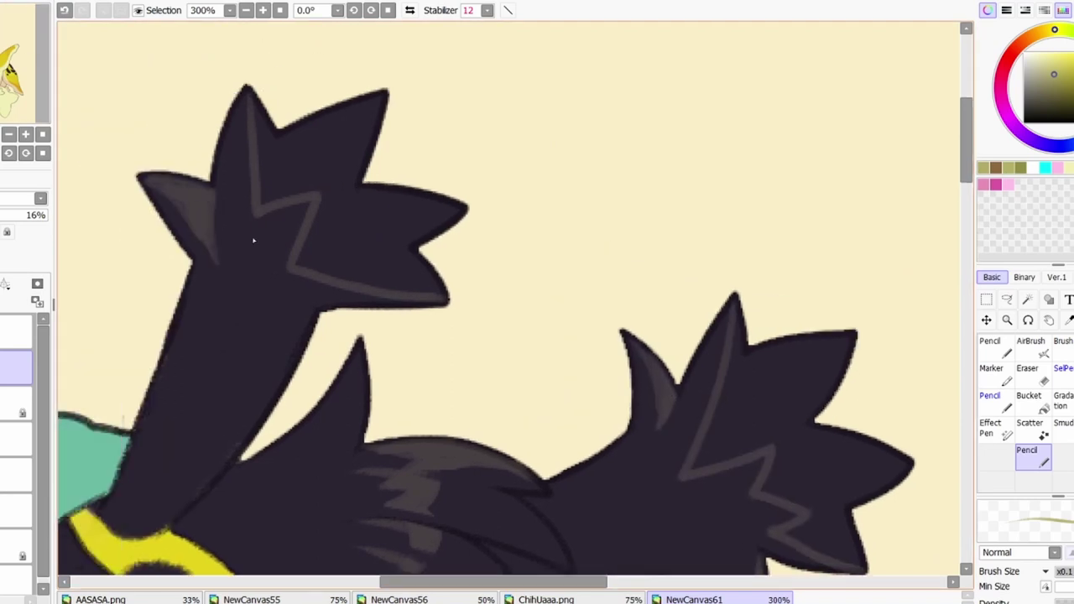
left_click_drag(718, 571, 625, 470)
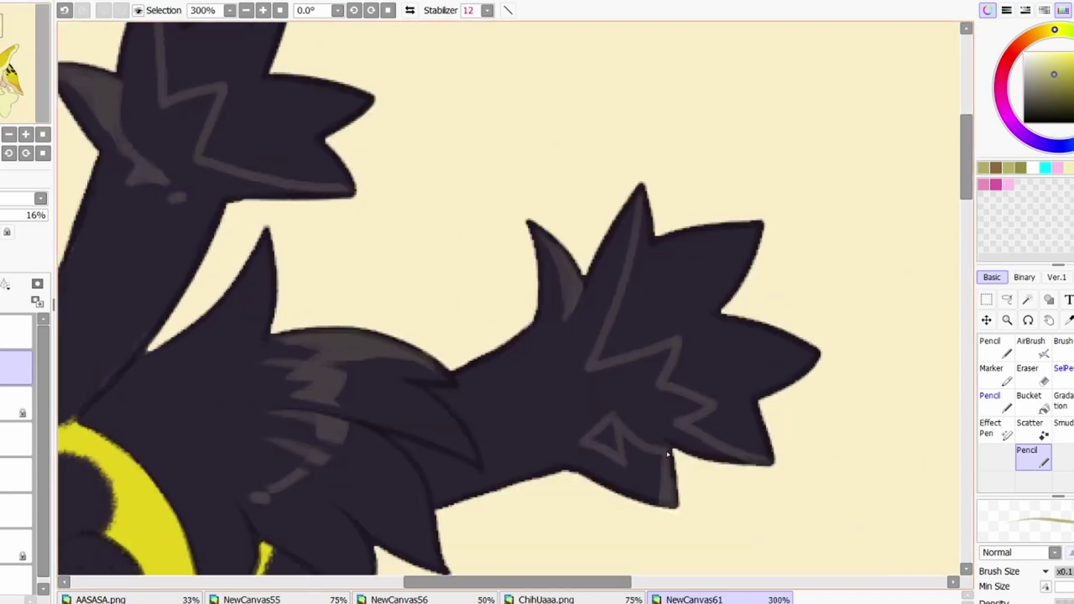
Fill the outlined highlight areas on both antenna tufts using the Magic Wand in Enclosed Transparent mode, and deselect
key("ctrl+a")
key("ctrl+d")
left_click(352, 342)
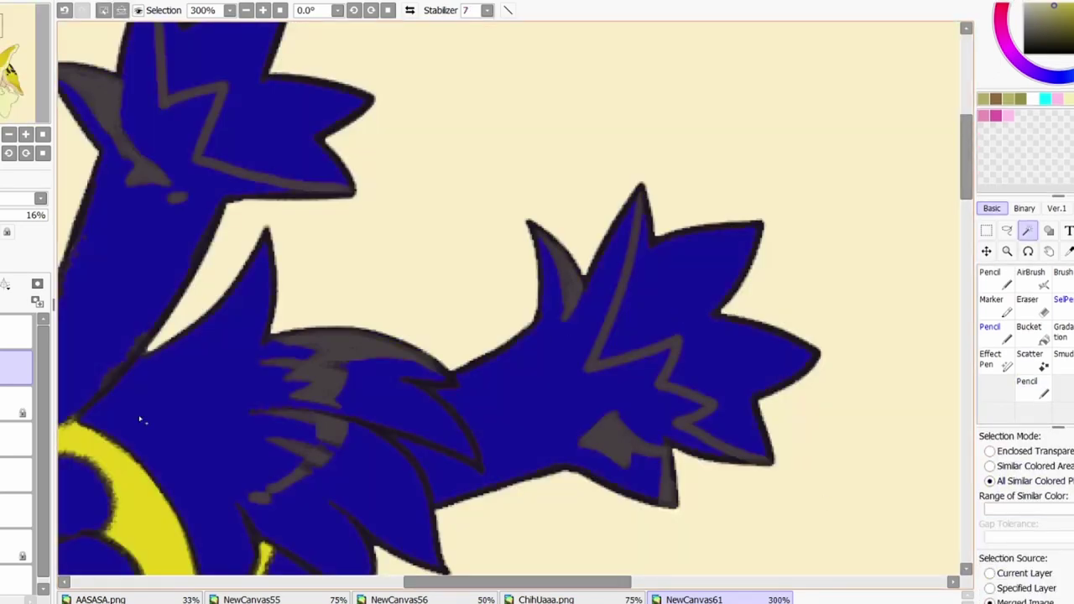
key("Delete")
key("ctrl+d")
left_click(675, 345)
left_click(990, 451)
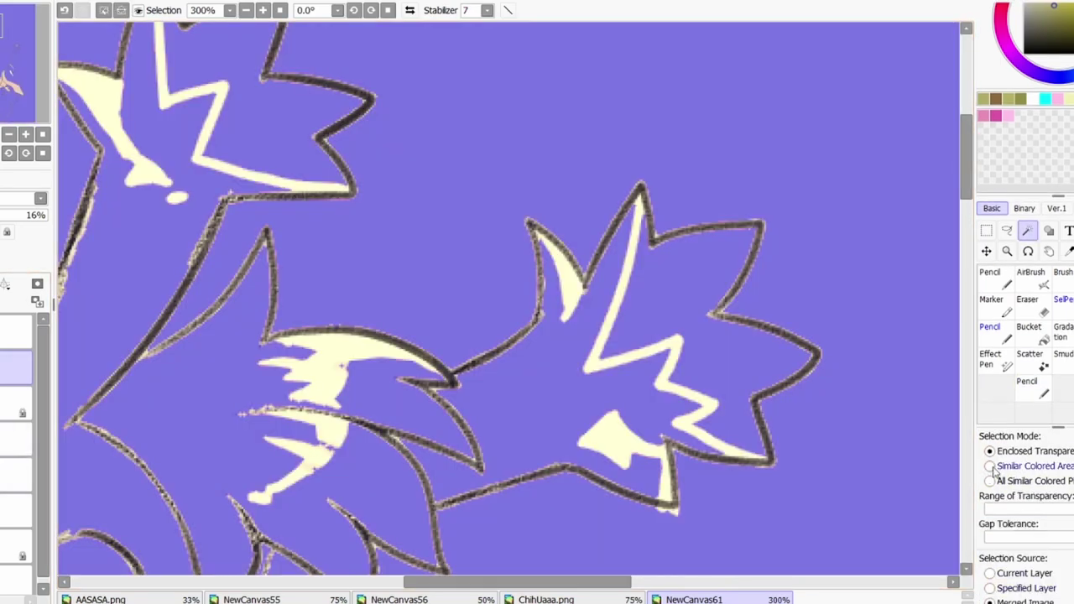
left_click(676, 345)
key("ctrl+d")
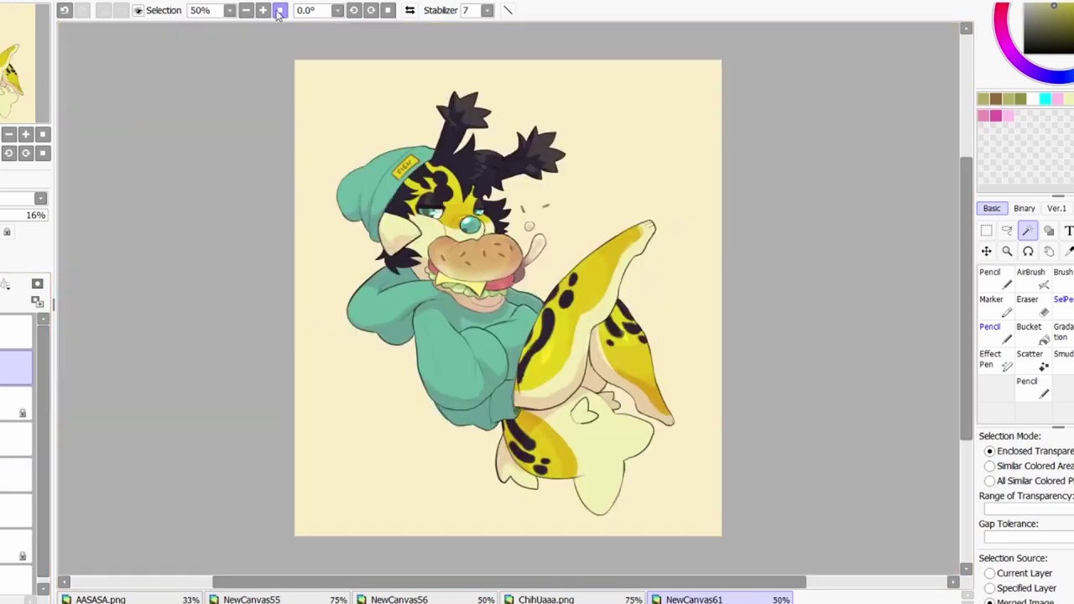
Paint light highlights along the hat's upper edge and on the FISH label with the fine Pencil
left_click(280, 10)
key("Page_Down")
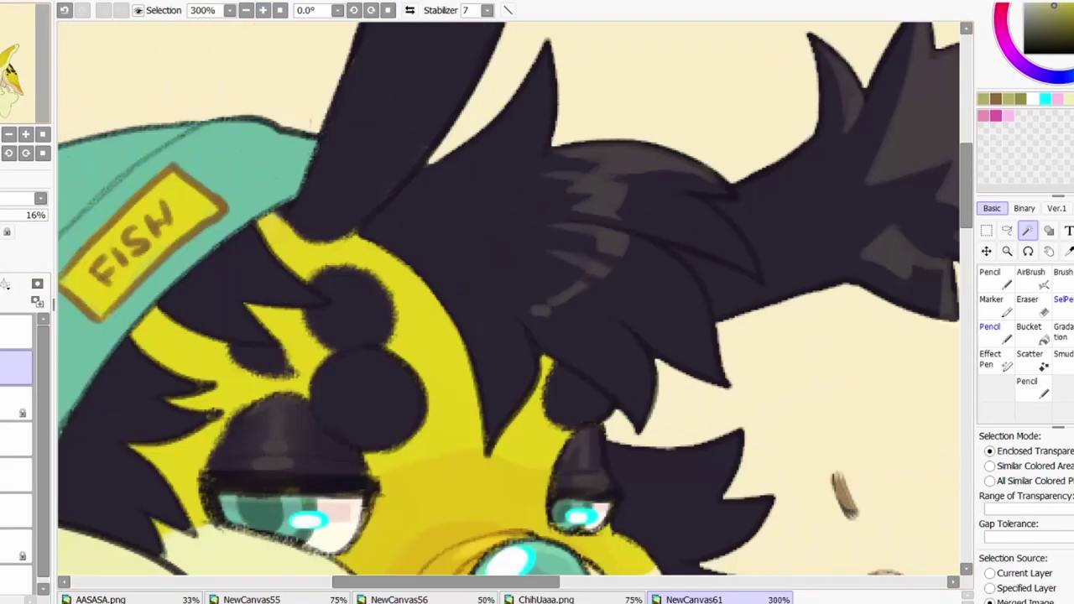
left_click(1033, 386)
left_click_drag(260, 225, 576, 124)
left_click_drag(89, 385, 198, 339)
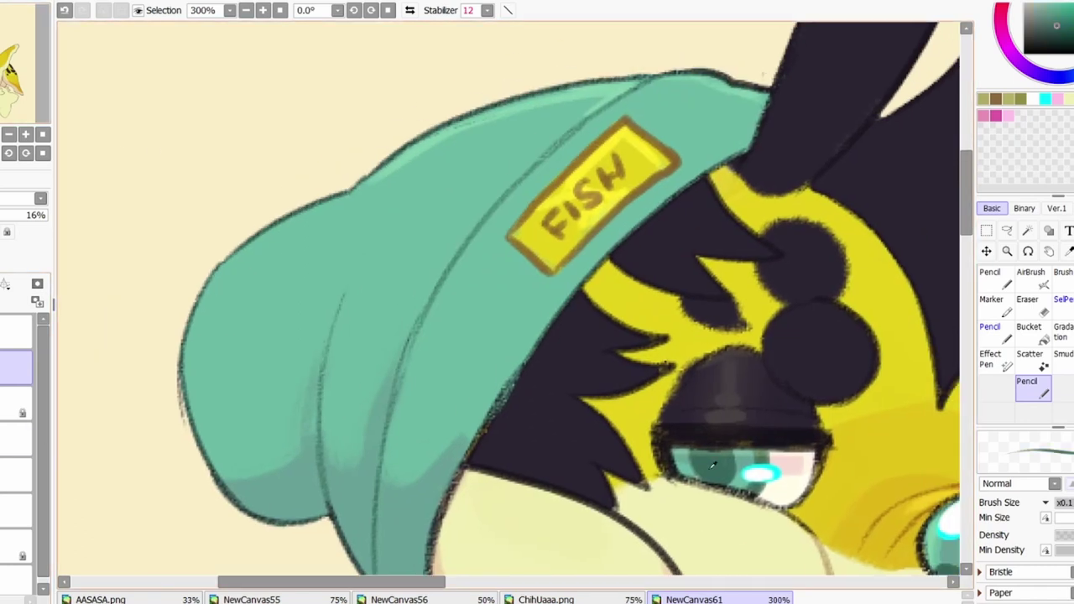
Draw curved dark teal seam lines across the hat on the line art layer, undoing the misplaced strokes
left_click(17, 402)
left_click_drag(218, 445, 327, 449)
left_click_drag(327, 449, 433, 438)
left_click_drag(201, 298, 505, 198)
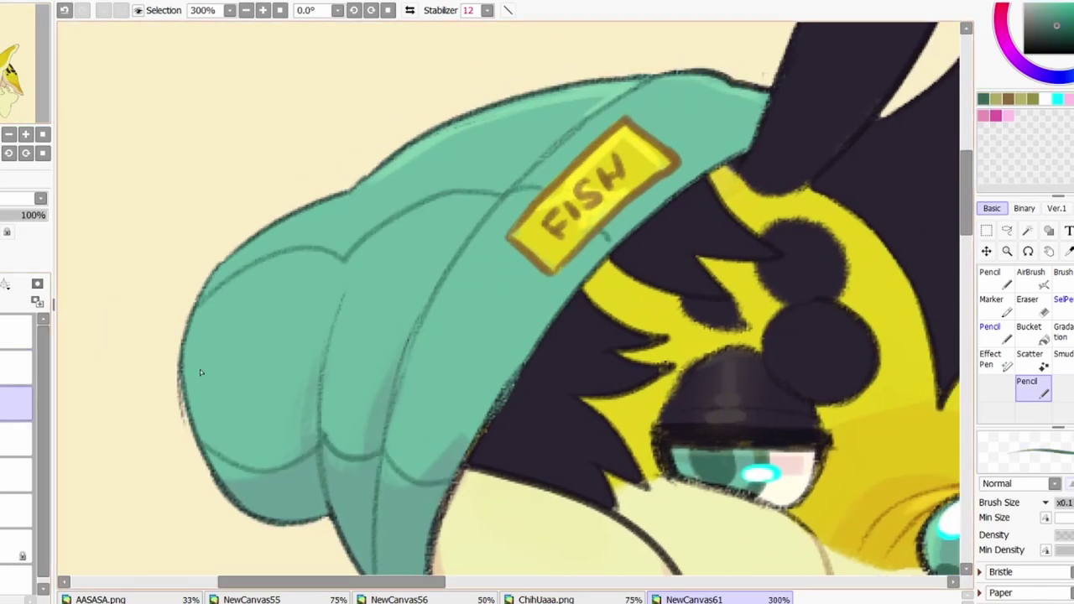
key("ctrl+z")
mouse_move(200, 369)
left_mouse_down()
mouse_move(324, 380)
mouse_move(439, 356)
mouse_move(504, 373)
left_mouse_up()
left_click_drag(504, 110, 688, 125)
key("ctrl+z")
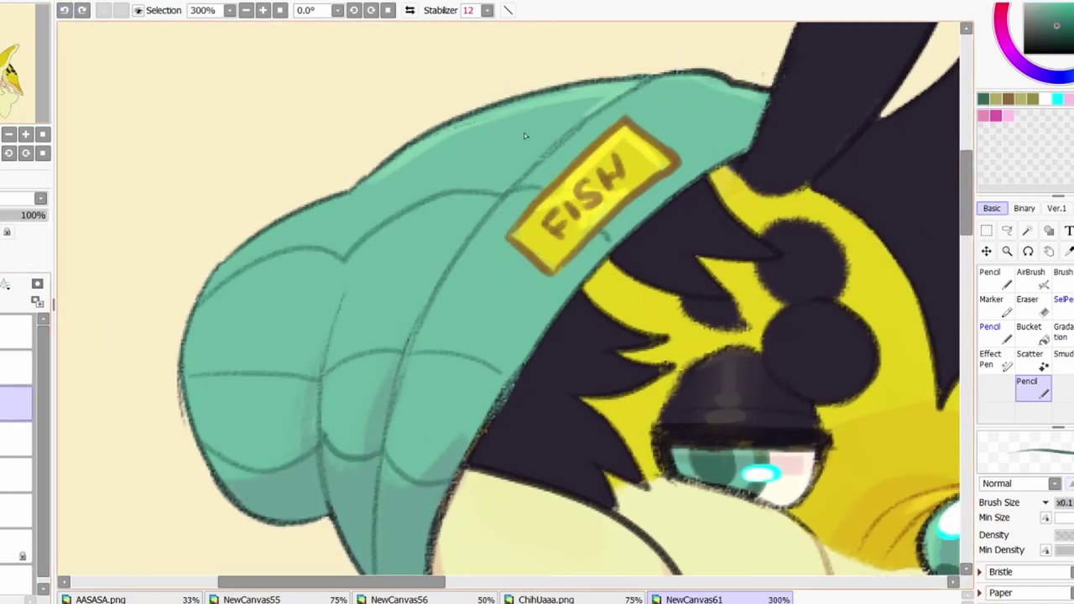
scroll(731, 158, "down", 5)
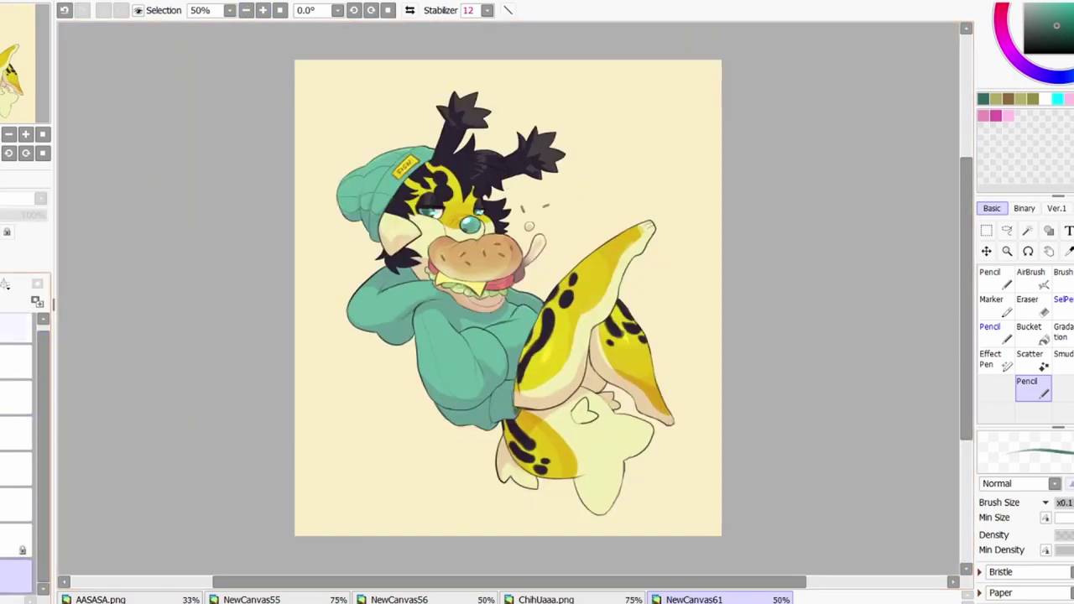
Tint the sauce splash outline reddish brown and paint white highlights on the splash and its droplet
scroll(25, 535, "down", 3)
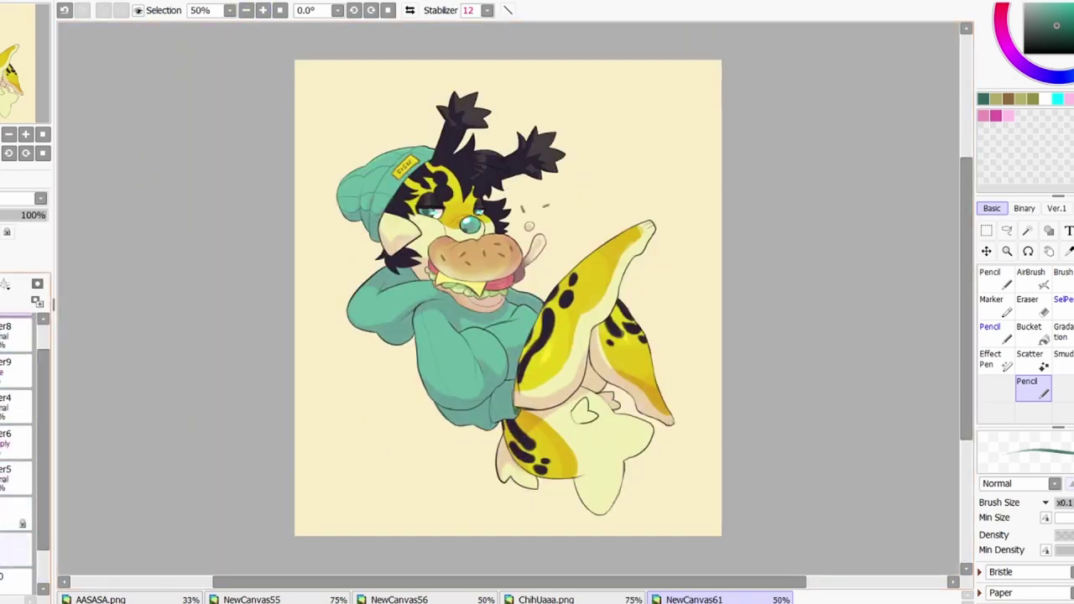
left_click(17, 336)
scroll(532, 250, "up", 4)
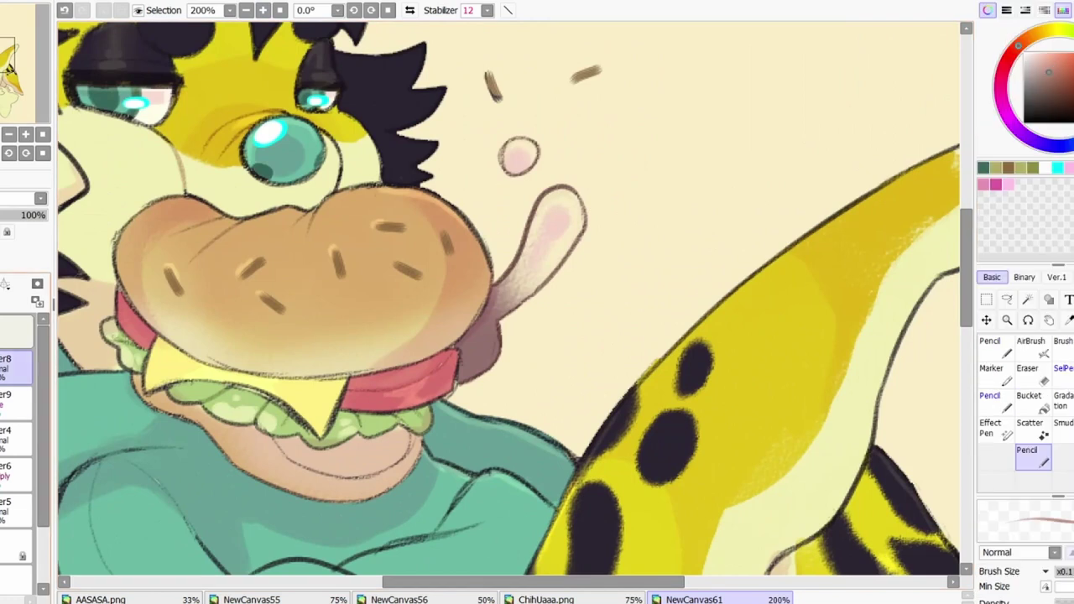
left_click(1031, 342)
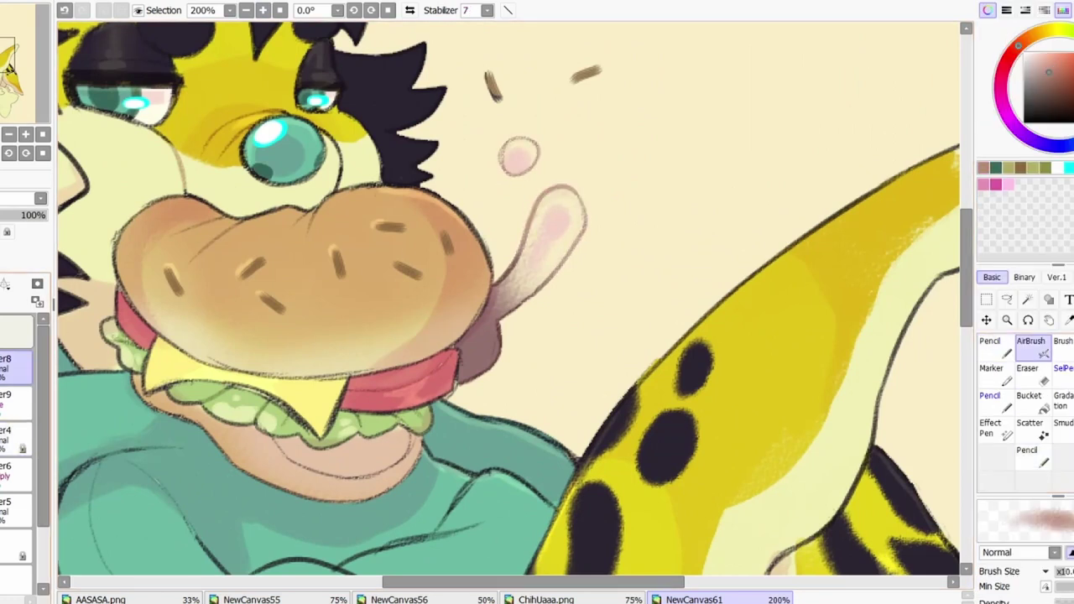
left_click(990, 343)
left_click_drag(547, 220, 559, 208)
left_click_drag(513, 157, 524, 150)
Sketch a spiky salmon burst outline behind the character between the face and the raised legs
left_click_drag(503, 344, 911, 156)
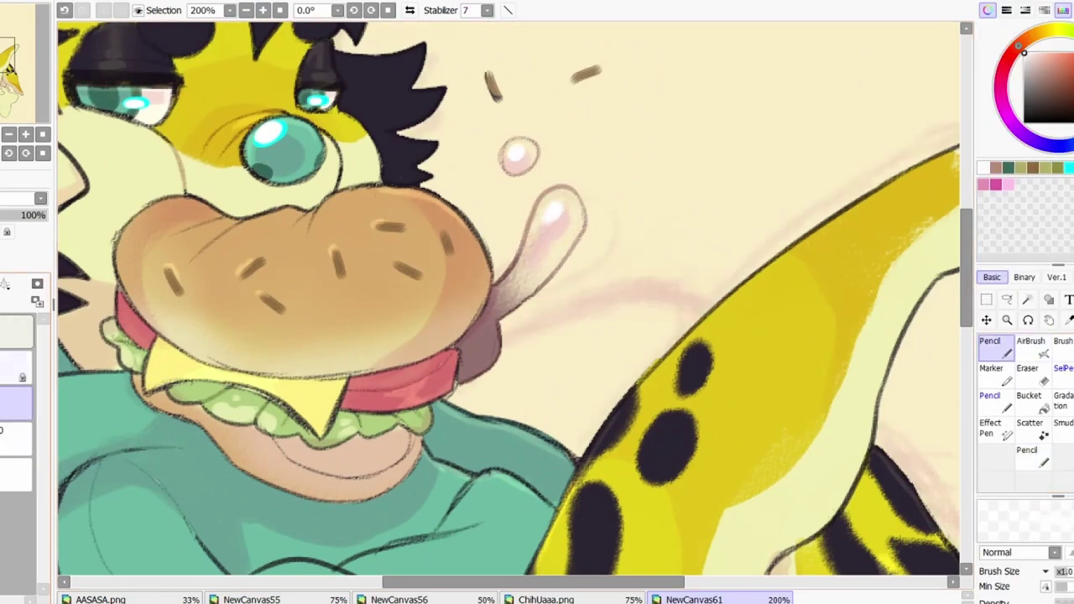
key("ctrl+z")
scroll(452, 313, "down", 4)
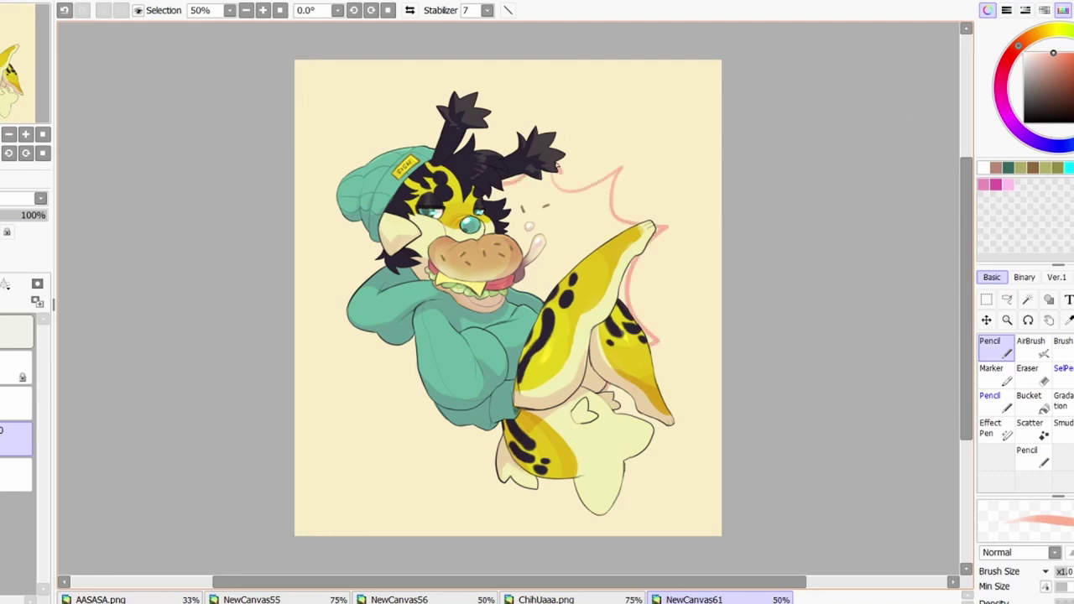
Select the inside of the burst outline with the Magic Wand, fill it with salmon and deselect
key("w")
left_click(670, 276)
key("ctrl+i")
key("ctrl+d")
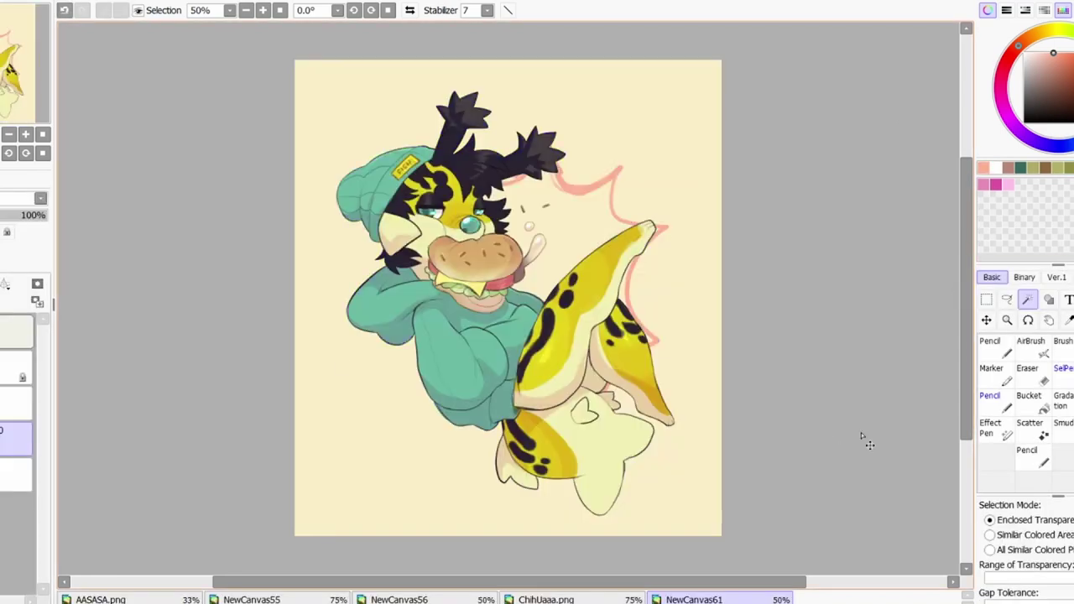
scroll(1024, 386, "down", 2)
left_click(584, 348)
key("ctrl+i")
key("ctrl+f")
key("ctrl+d")
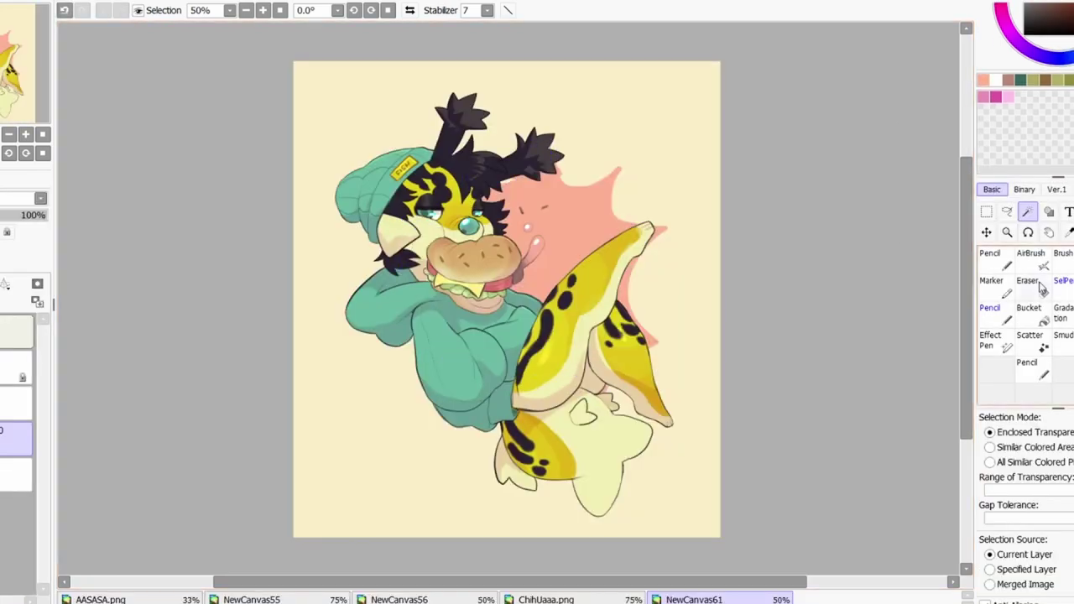
Shift the salmon burst closer to the character and reduce its layer opacity to 34%, checking the mirrored view
key("n")
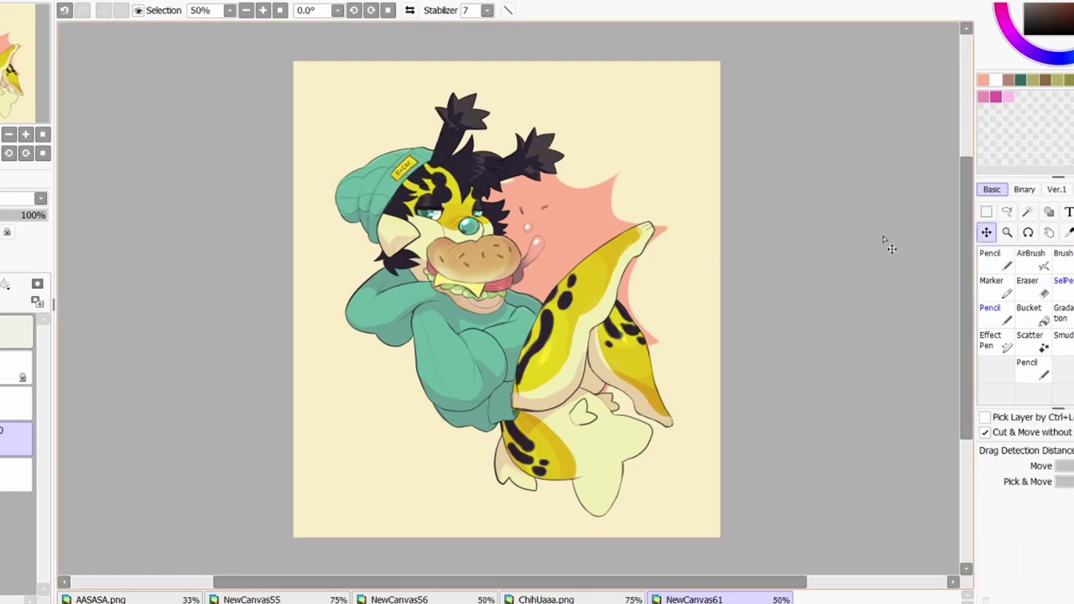
key("ctrl+z")
key("ctrl+z")
key("b")
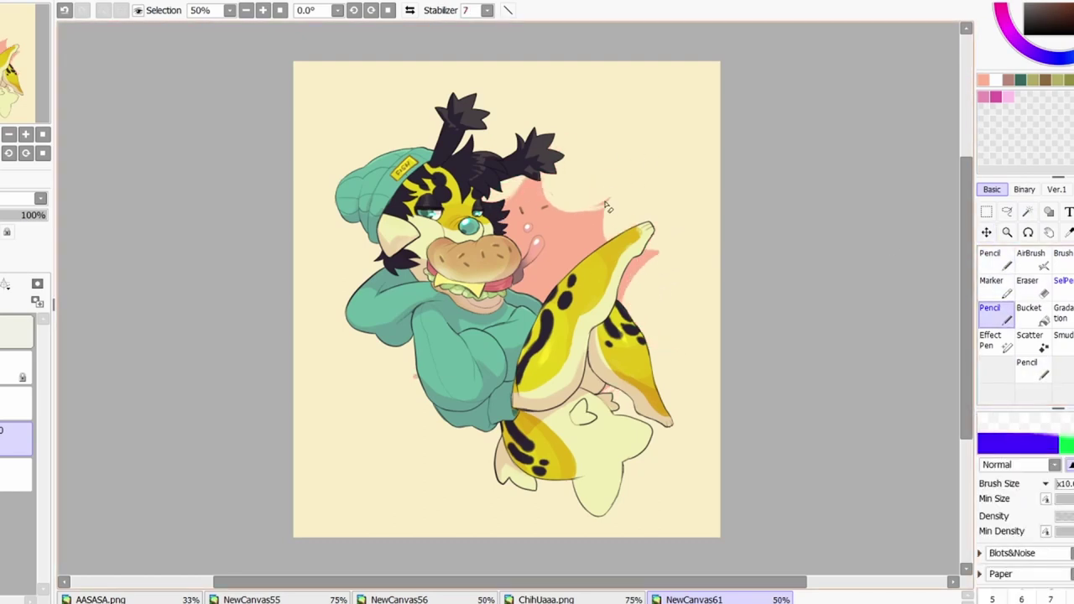
key("h")
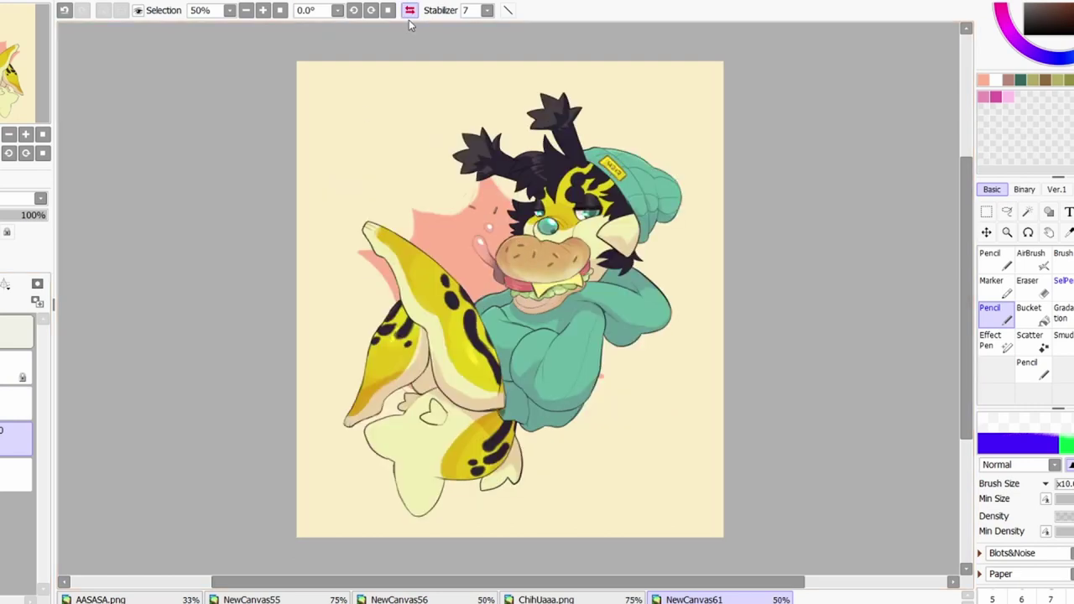
key("h")
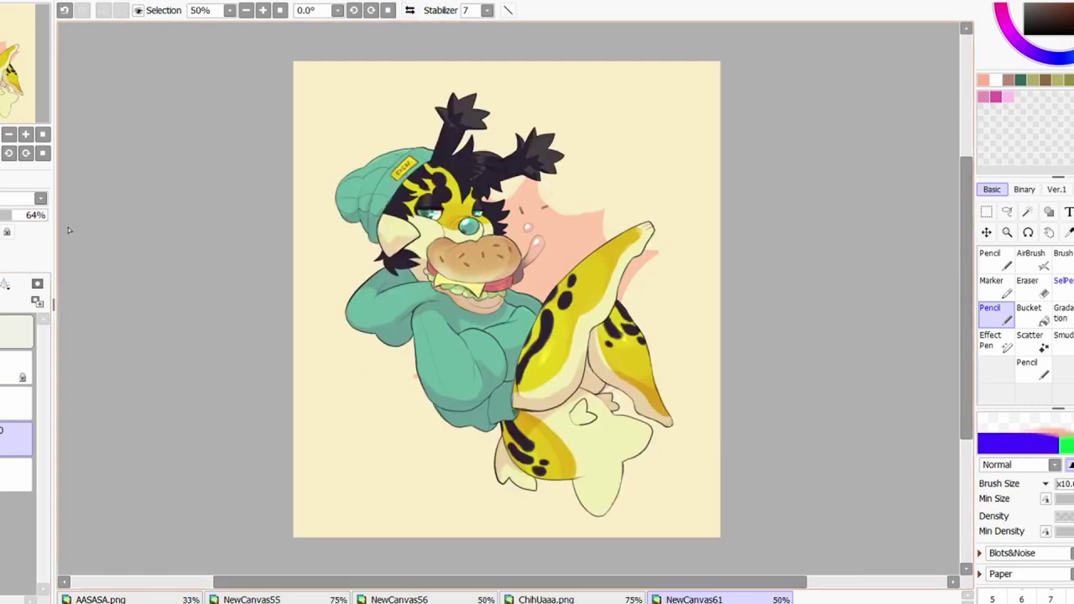
Crop the canvas to a tighter rectangle around the character and clear the selection
key("m")
left_click_drag(319, 78, 696, 531)
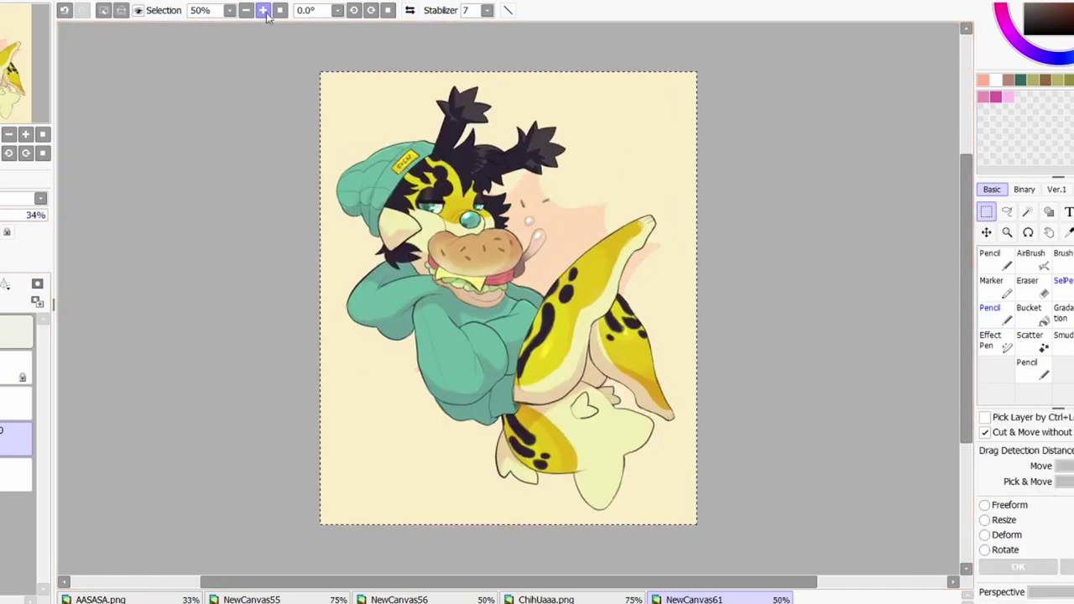
left_click(121, 11)
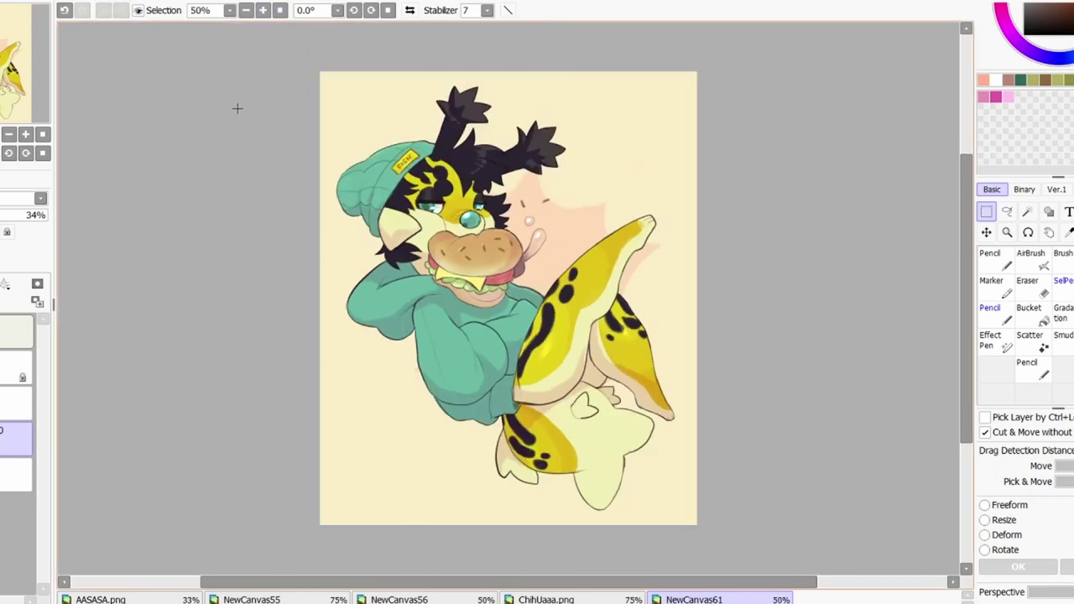
Switch to the locked Layer4 and pick a brown for the Pencil
scroll(236, 108, "up", 2)
key("n")
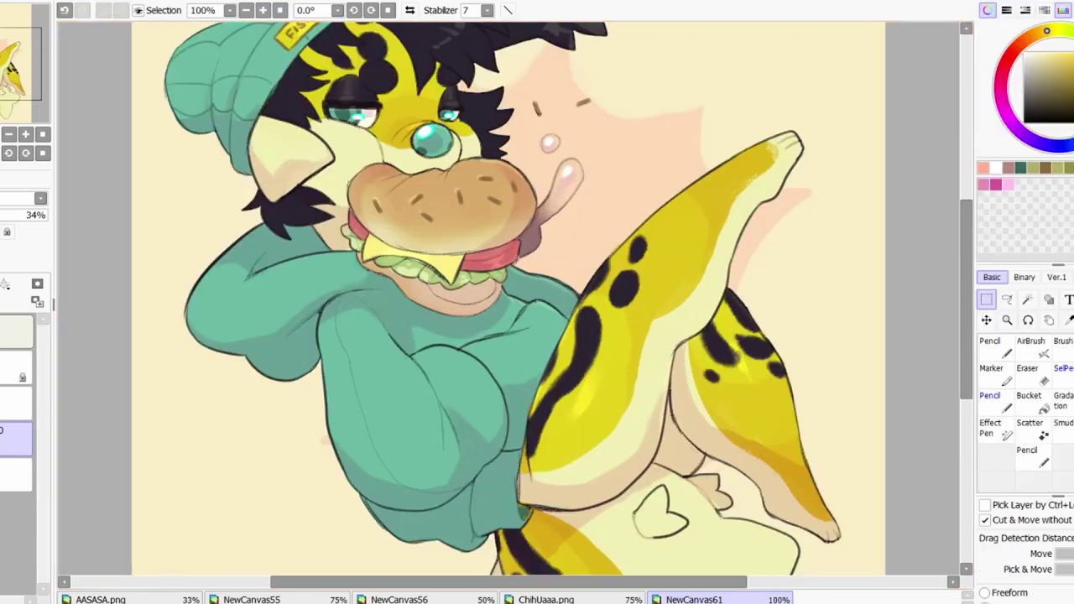
left_click(17, 438)
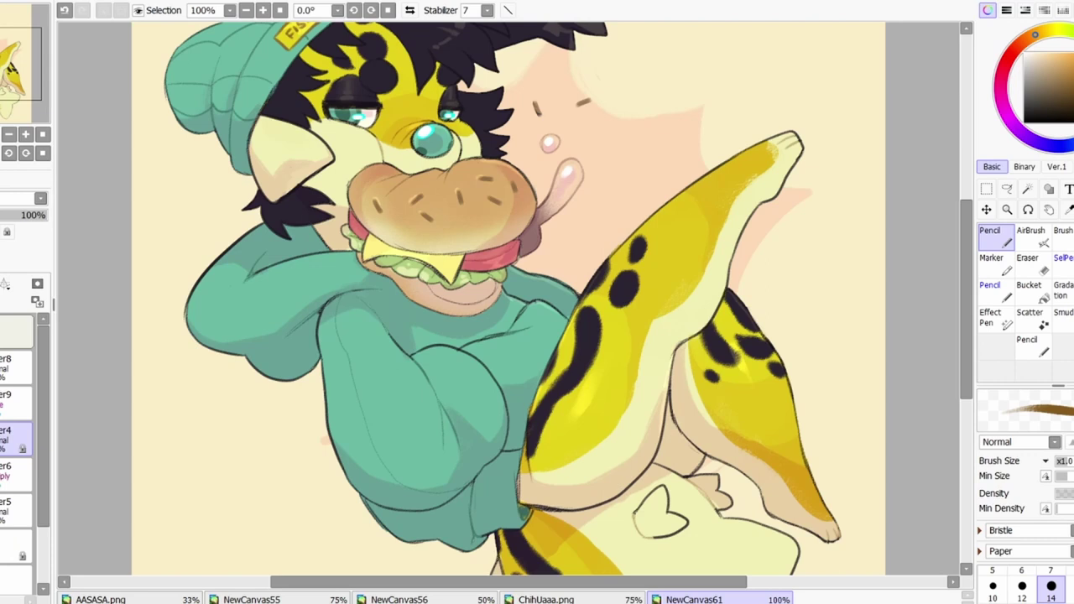
scroll(508, 302, "down", 3)
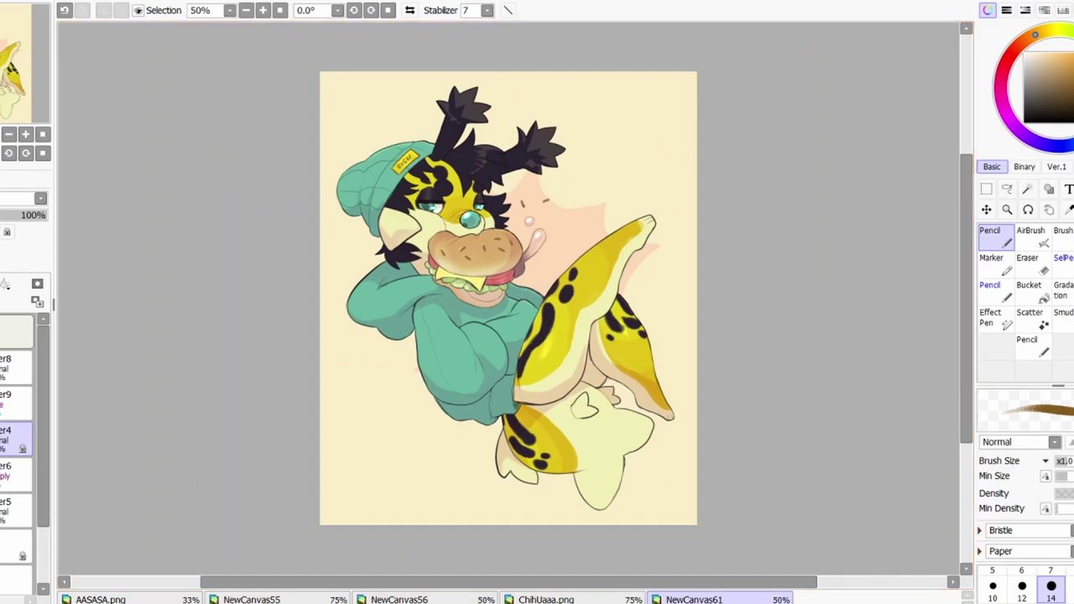